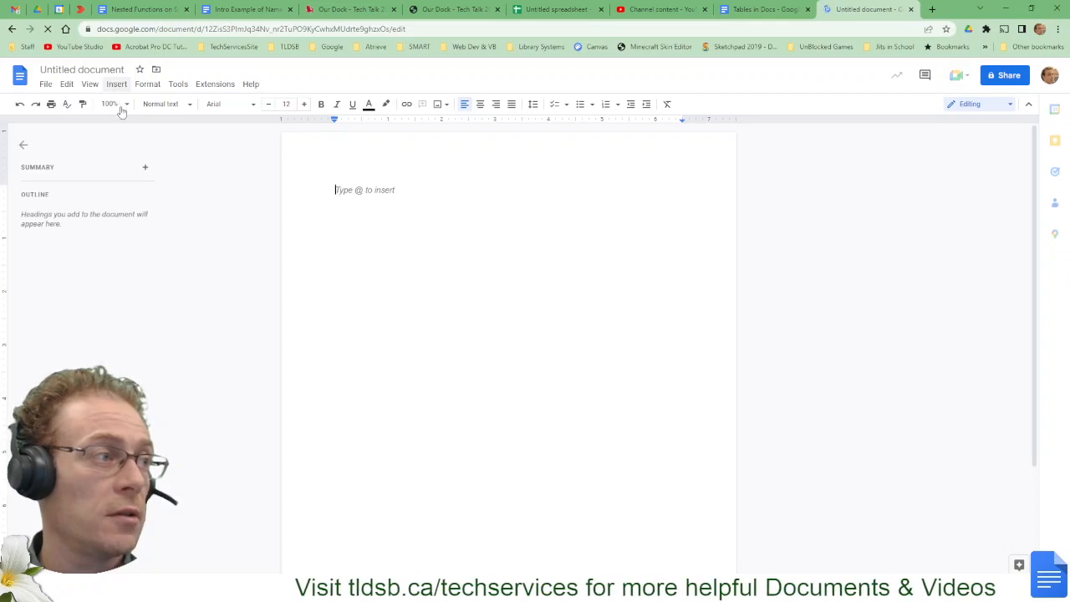
# Step: Insert a blank table with 5 columns and 3 rows in the document
pyautogui.click(116, 85)
pyautogui.moveTo(235, 123)
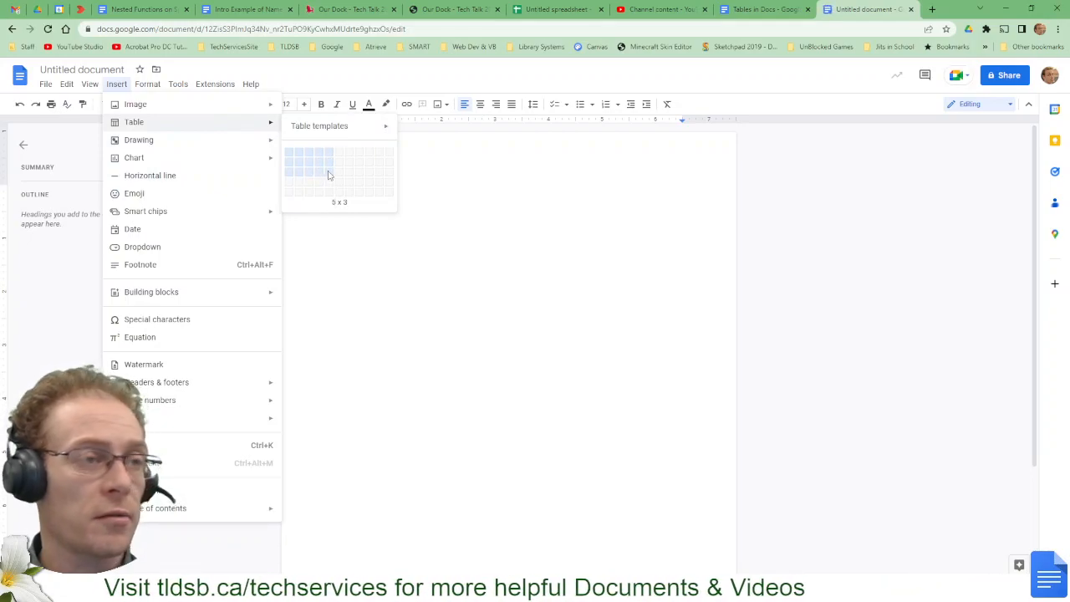
pyautogui.click(328, 175)
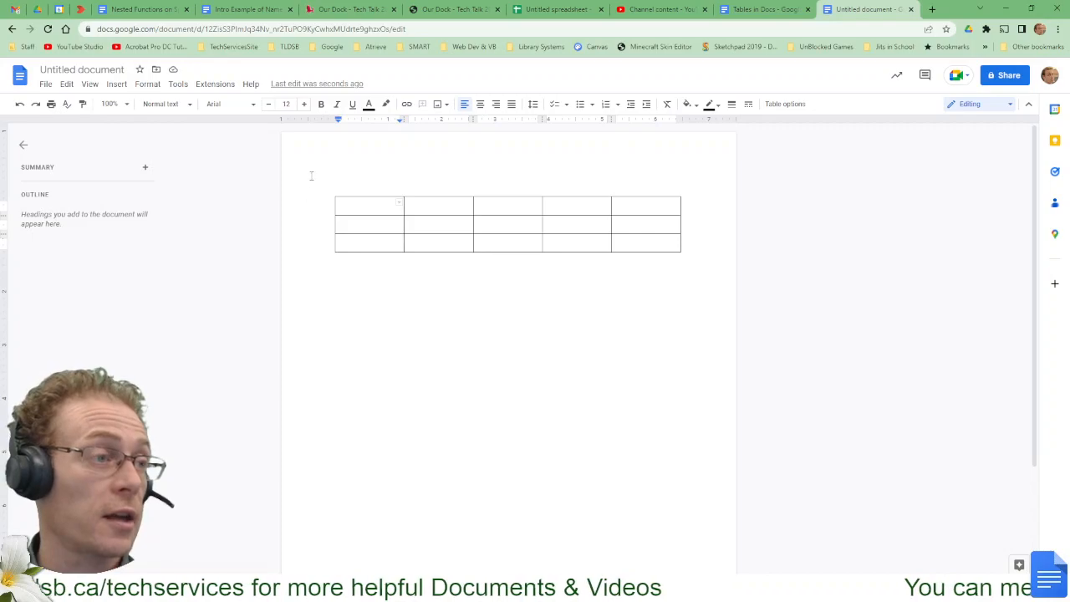
# Step: Add an empty line below the blank table and insert the Product roadmap table template there
pyautogui.click(520, 278)
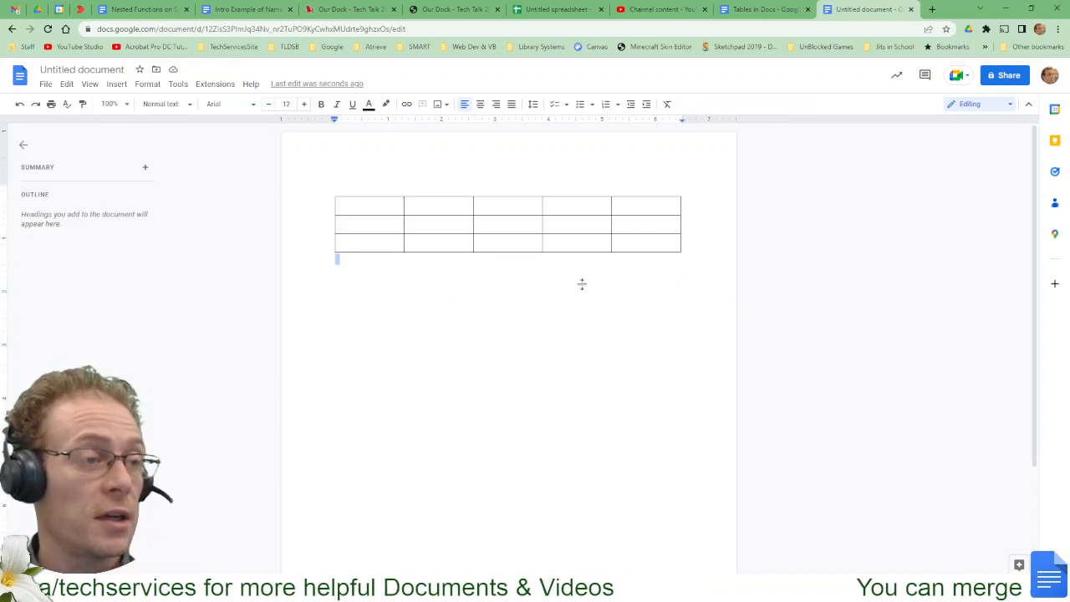
pyautogui.press('Return')
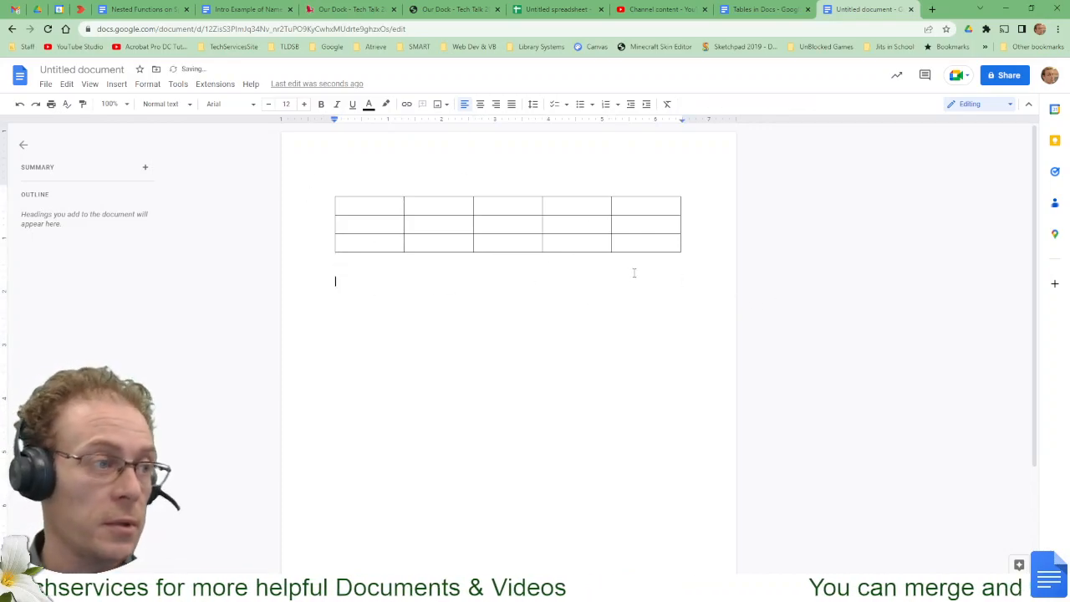
pyautogui.click(116, 83)
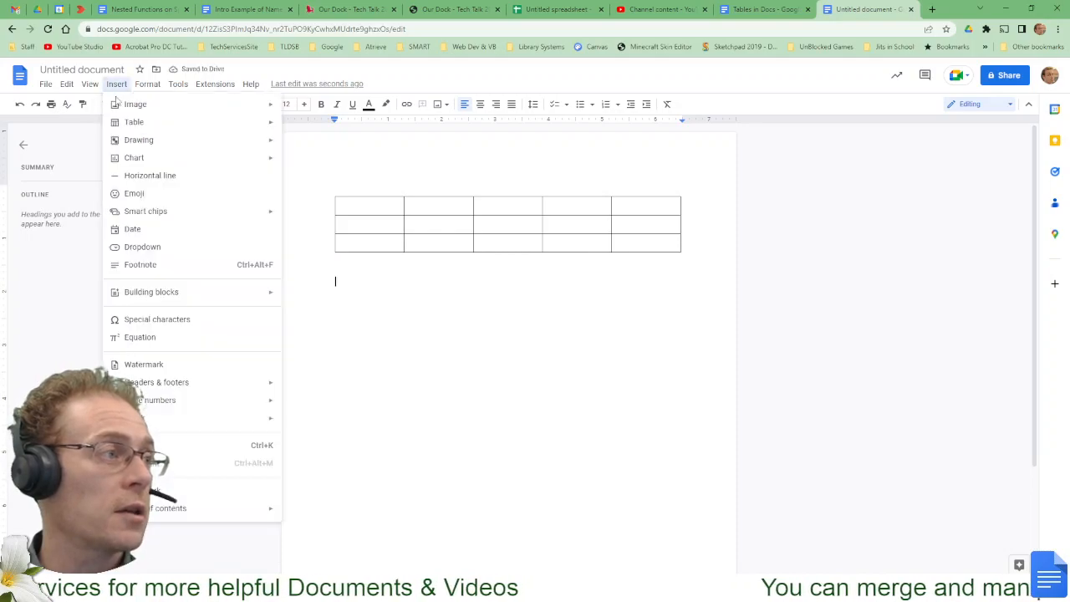
pyautogui.moveTo(339, 127)
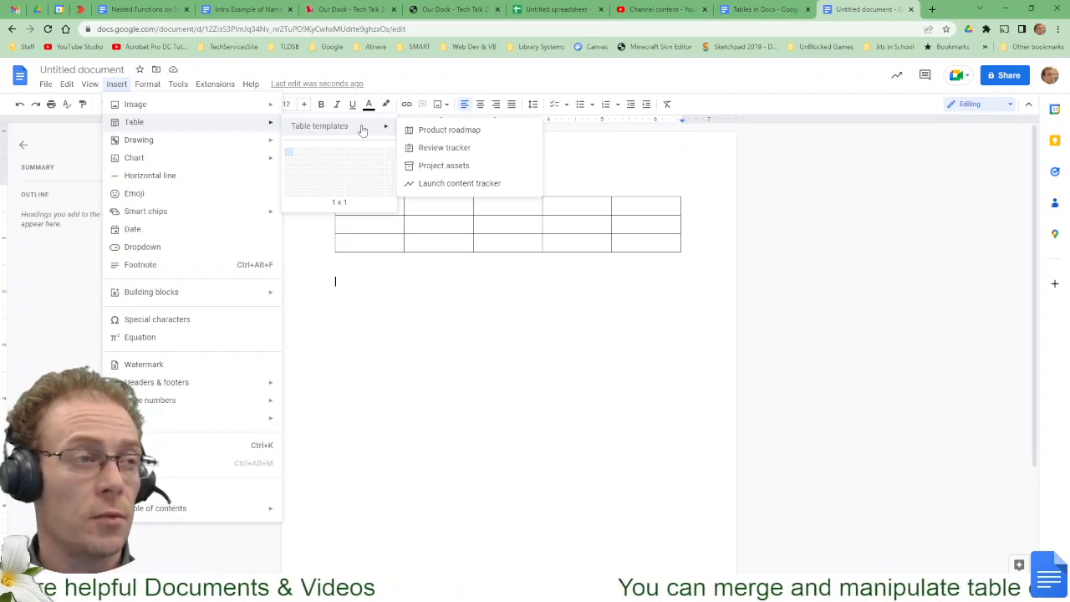
pyautogui.click(491, 131)
# Step: Insert the Review tracker table template below the product roadmap table
pyautogui.click(400, 384)
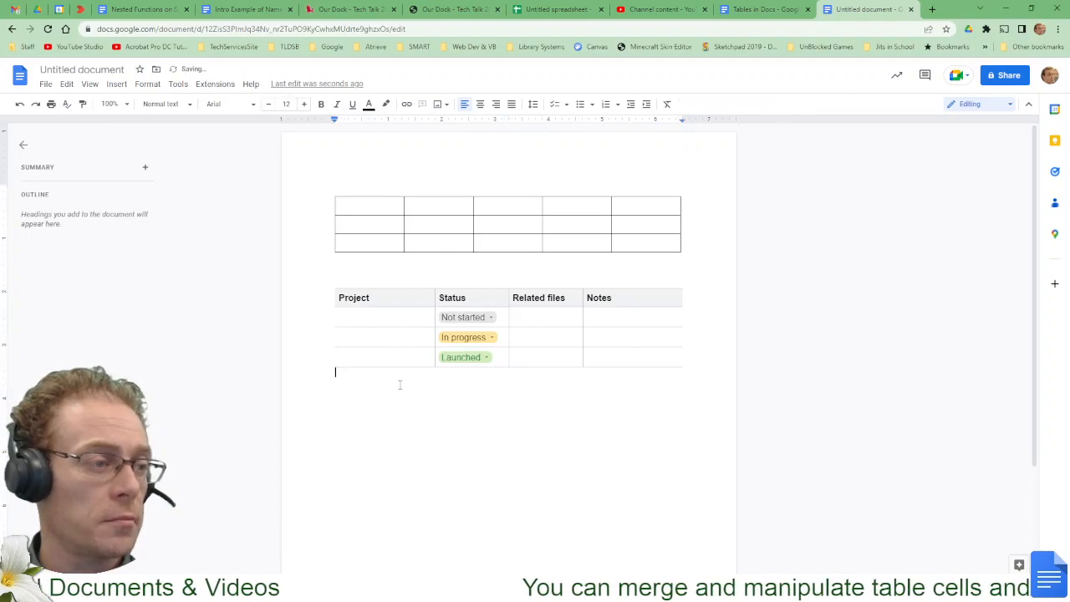
pyautogui.click(116, 85)
pyautogui.moveTo(183, 126)
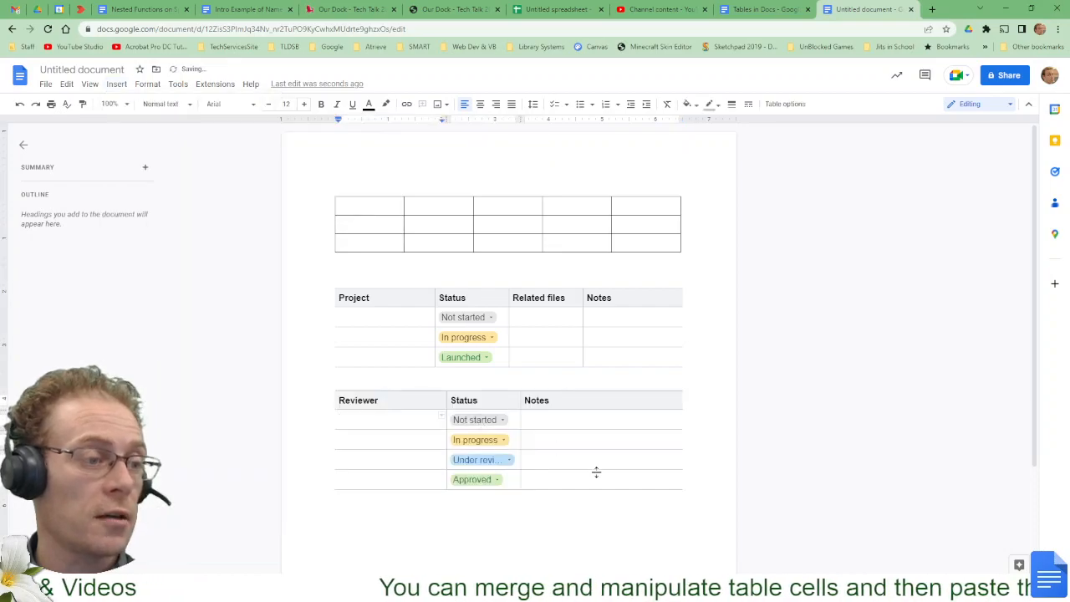
# Step: Insert the Project assets table template below the review tracker table
pyautogui.click(584, 510)
pyautogui.click(116, 83)
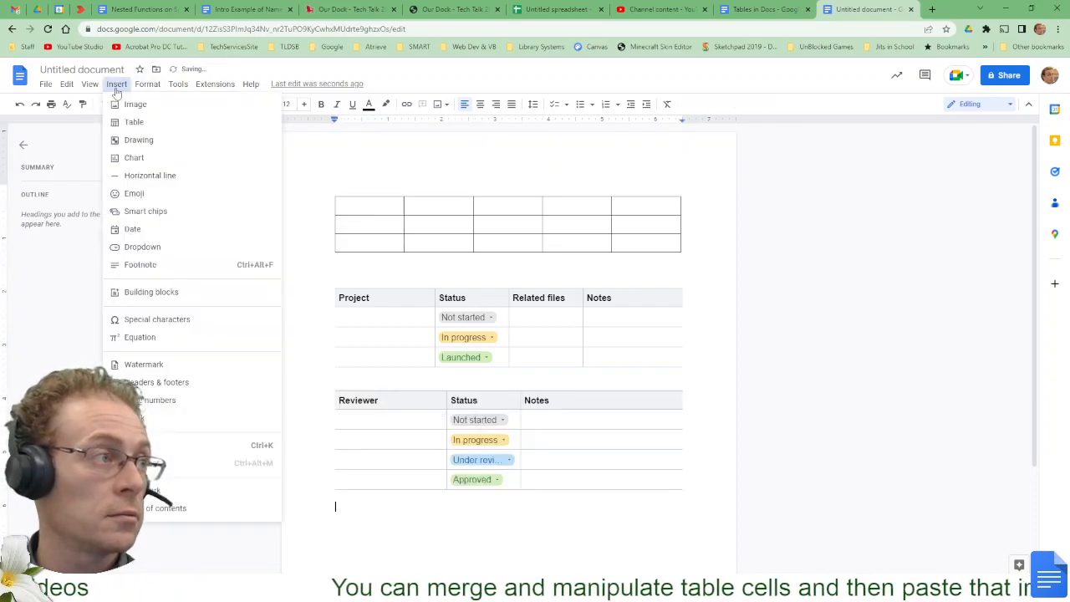
pyautogui.moveTo(162, 127)
pyautogui.moveTo(380, 127)
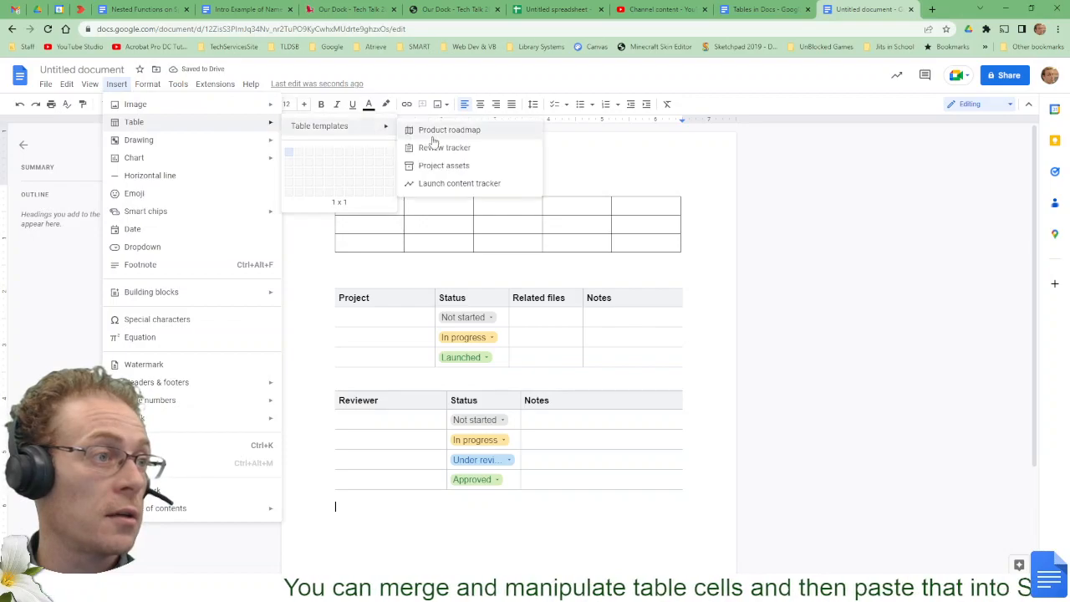
pyautogui.click(468, 172)
# Step: Insert the Launch content tracker table template below the project assets table
pyautogui.scroll(-2, 487, 376)
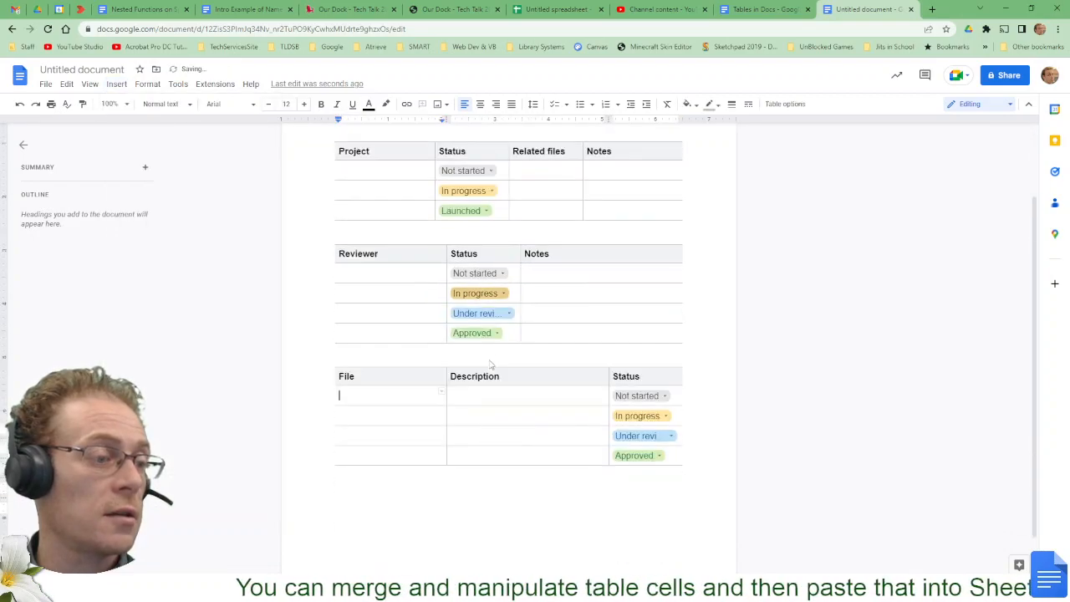
pyautogui.click(458, 492)
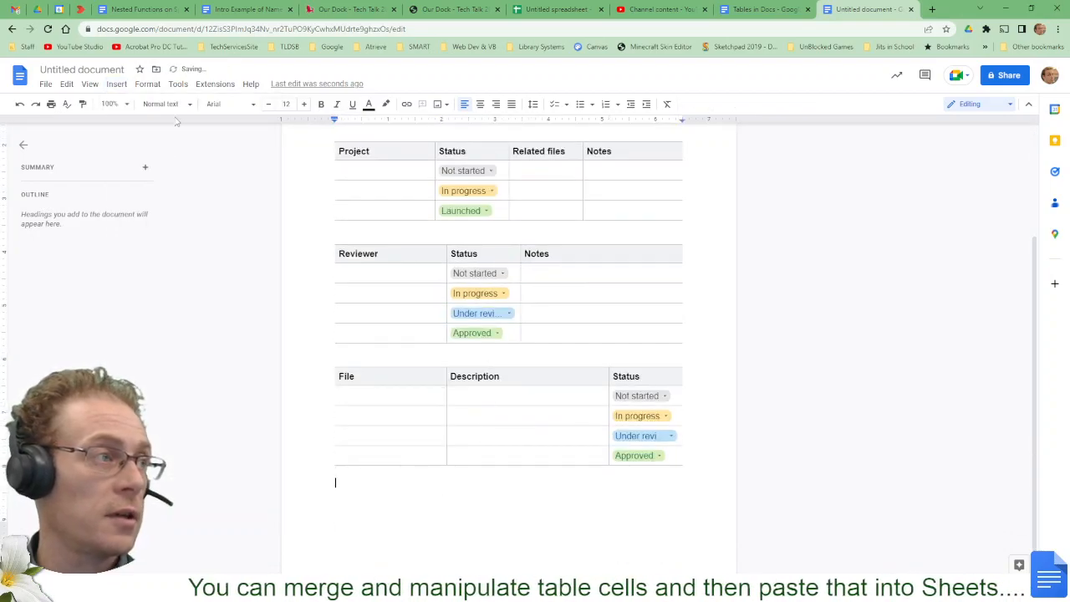
pyautogui.click(116, 84)
pyautogui.moveTo(141, 125)
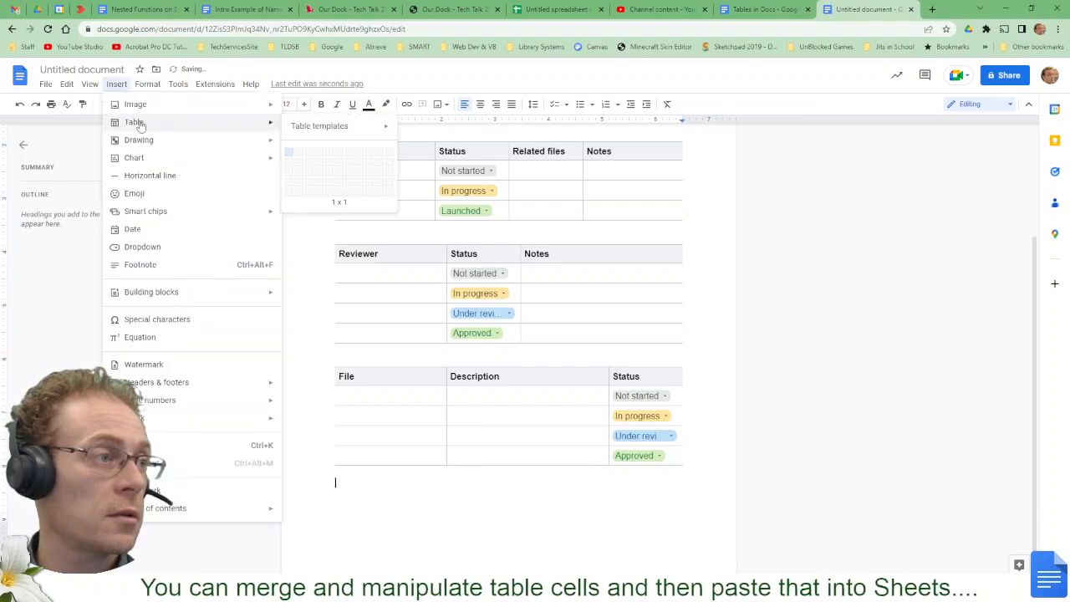
pyautogui.moveTo(358, 130)
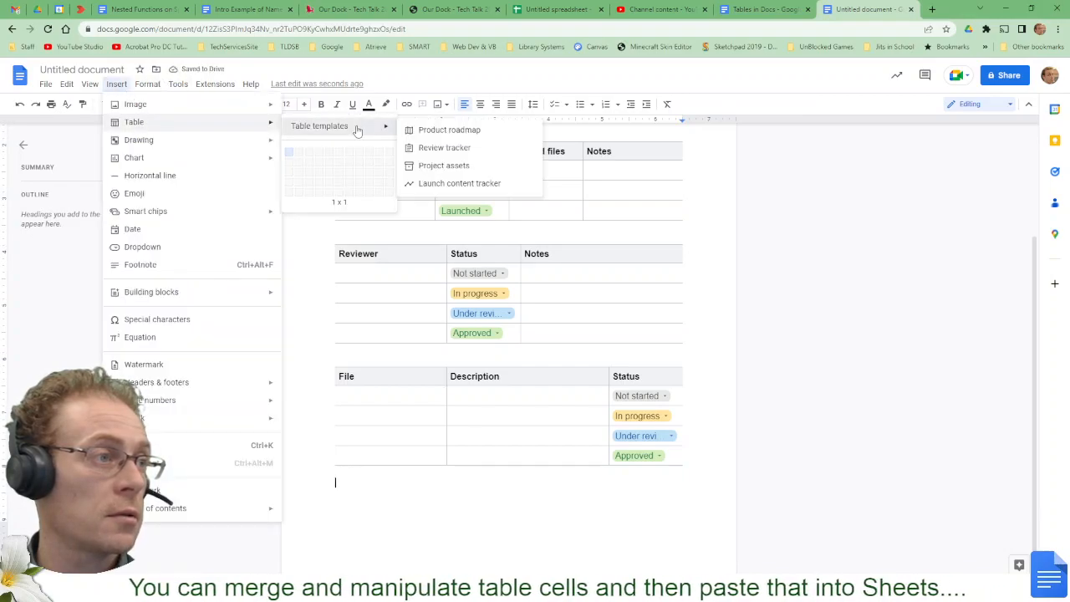
pyautogui.click(483, 186)
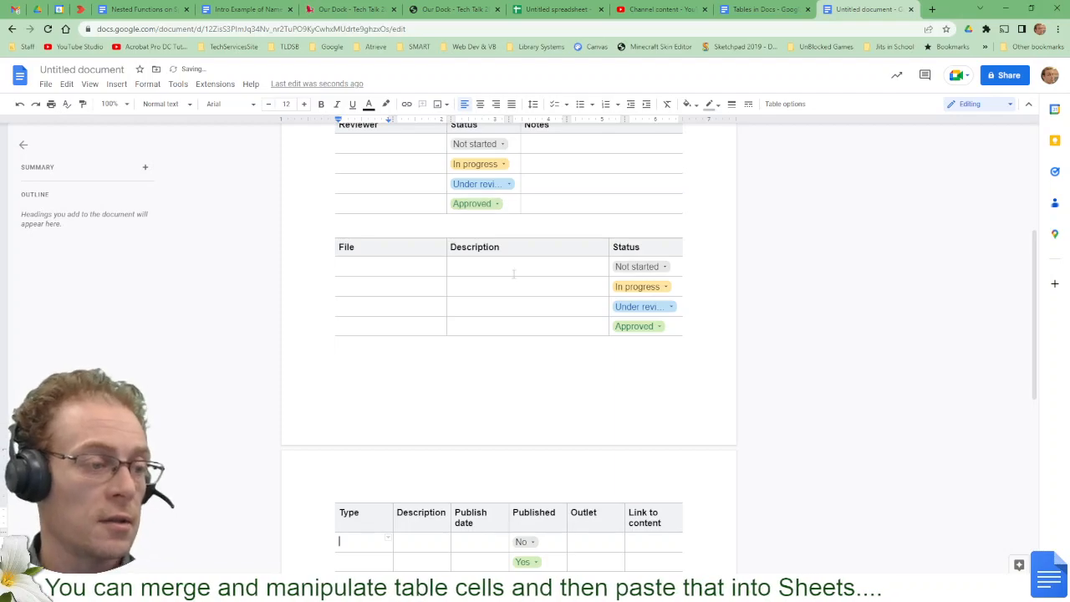
# Step: Give the cell in the second row and second column of the blank 5 x 3 table a 3pt red border
pyautogui.scroll(-2, 502, 301)
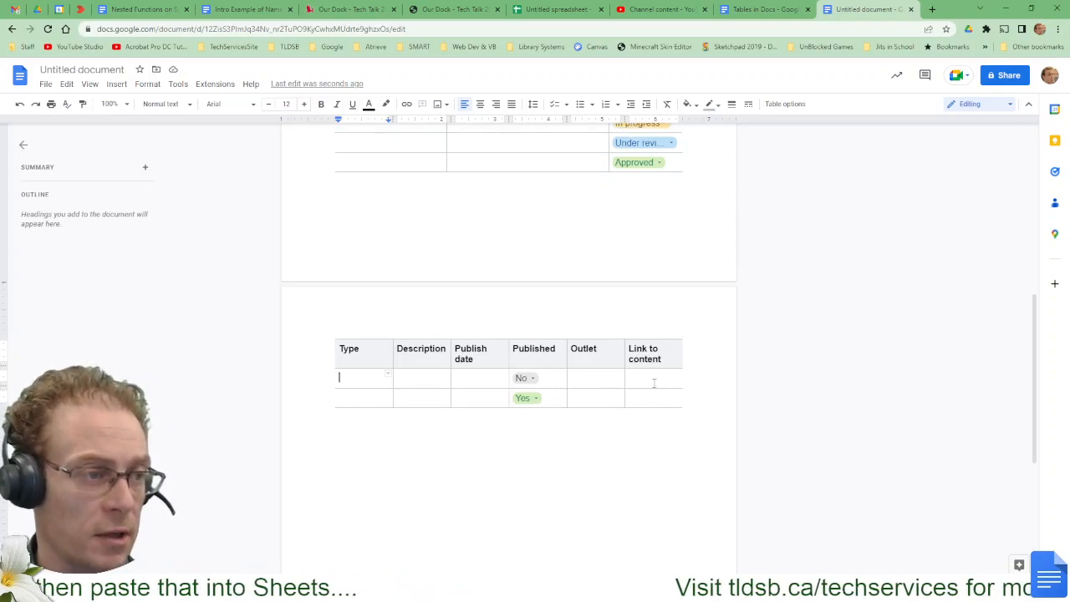
pyautogui.scroll(3, 657, 382)
pyautogui.scroll(1, 468, 342)
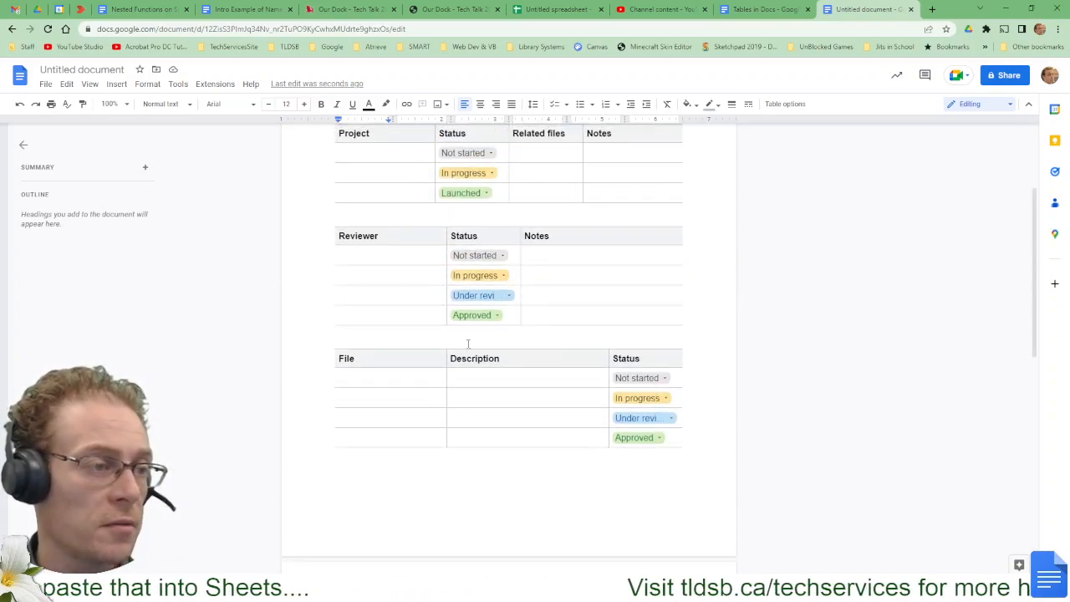
pyautogui.scroll(2, 440, 325)
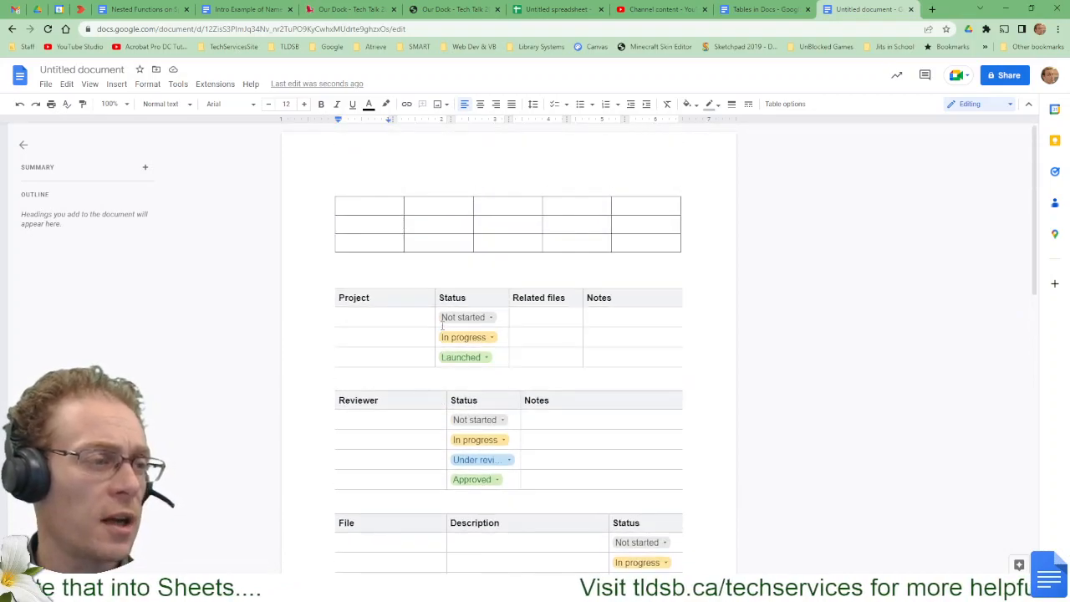
pyautogui.moveTo(424, 304)
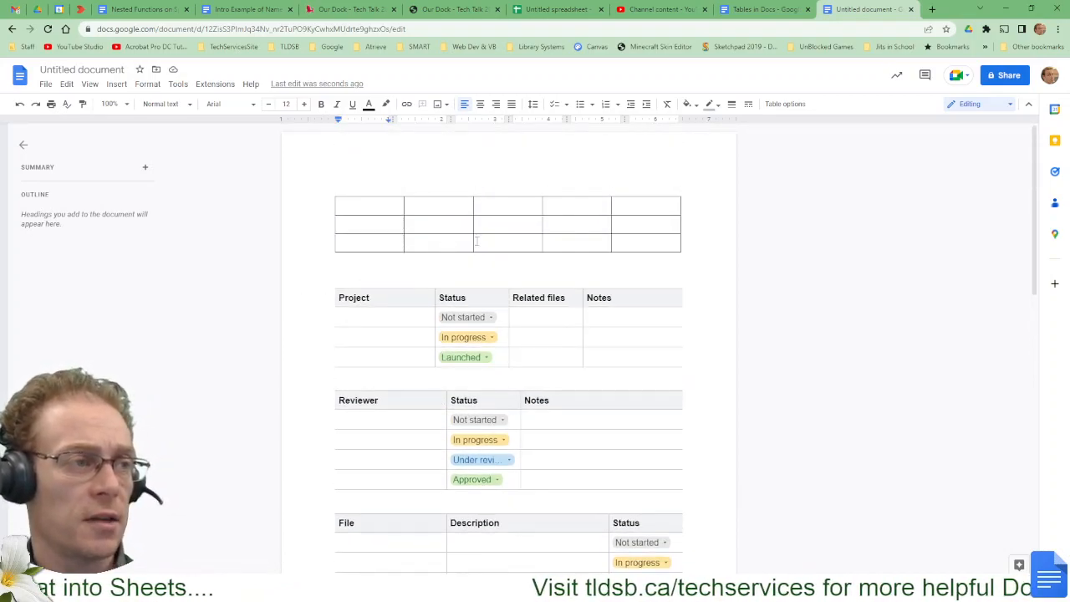
pyautogui.click(436, 226)
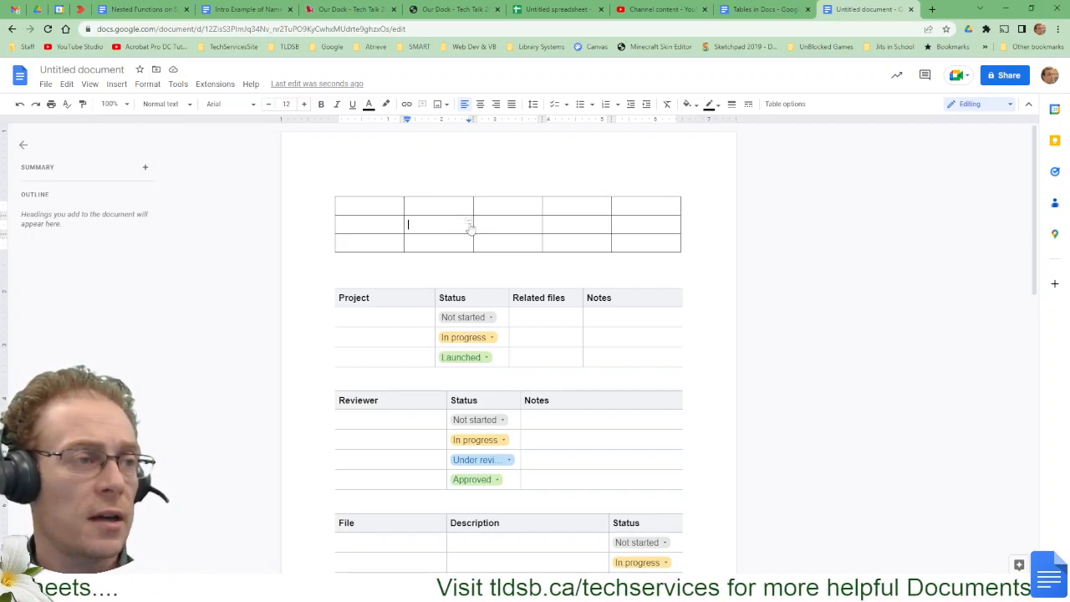
pyautogui.click(470, 225)
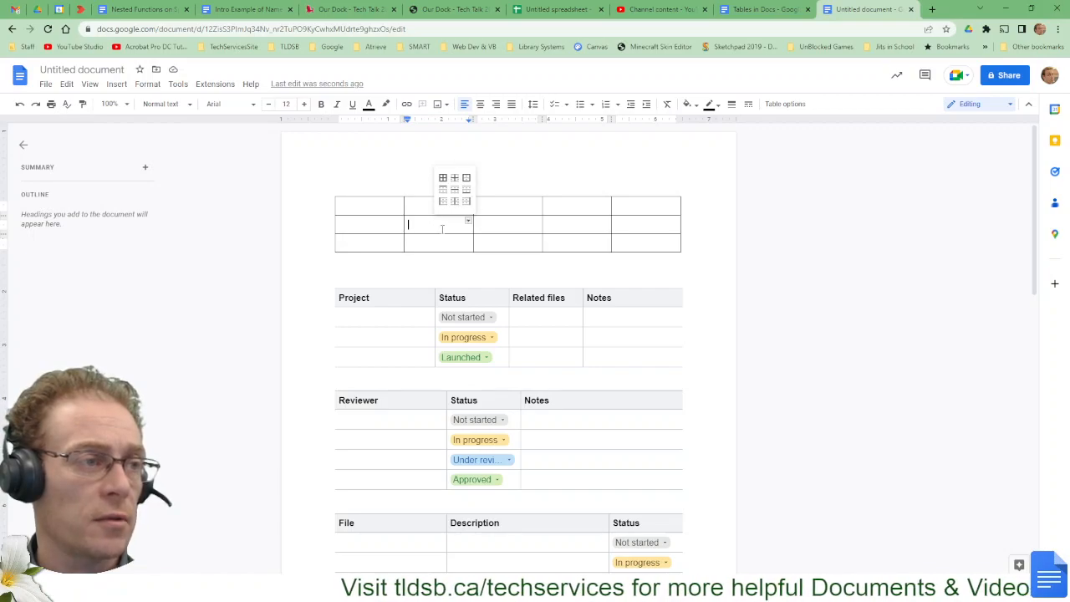
pyautogui.click(443, 229)
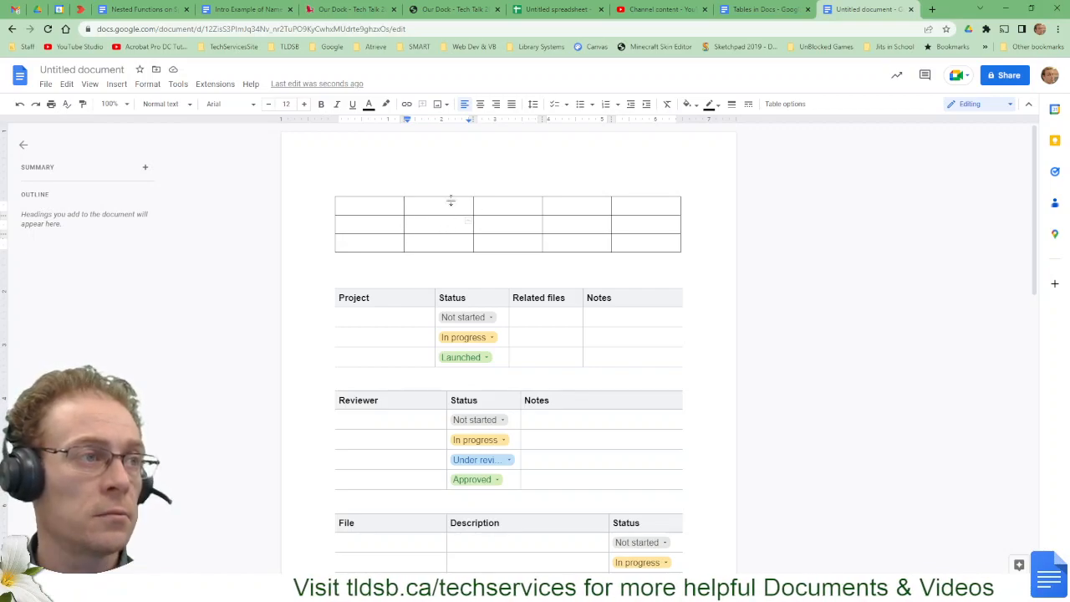
pyautogui.click(732, 106)
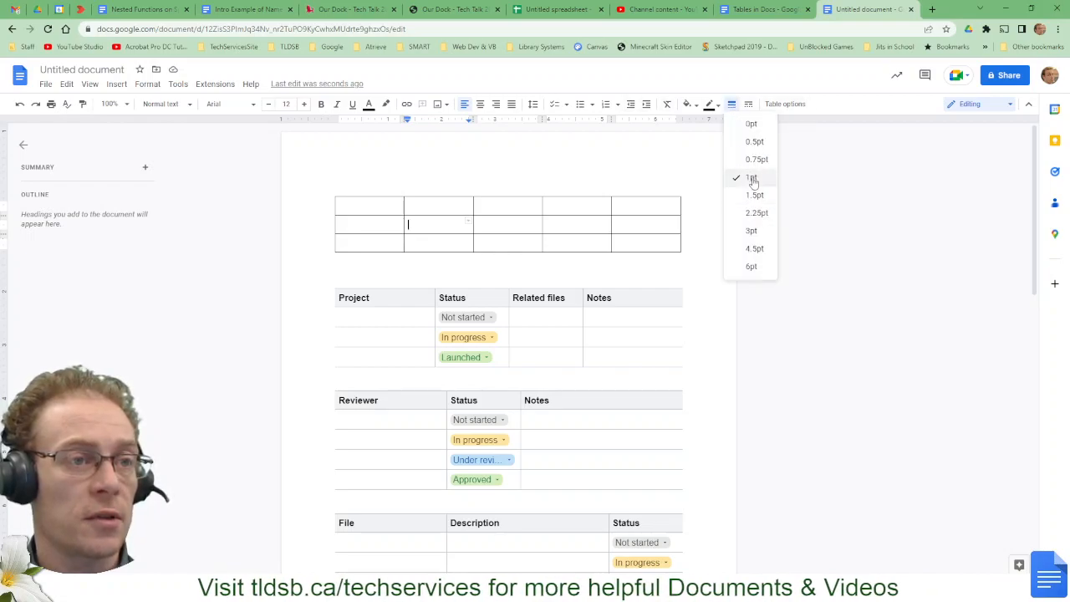
pyautogui.click(755, 231)
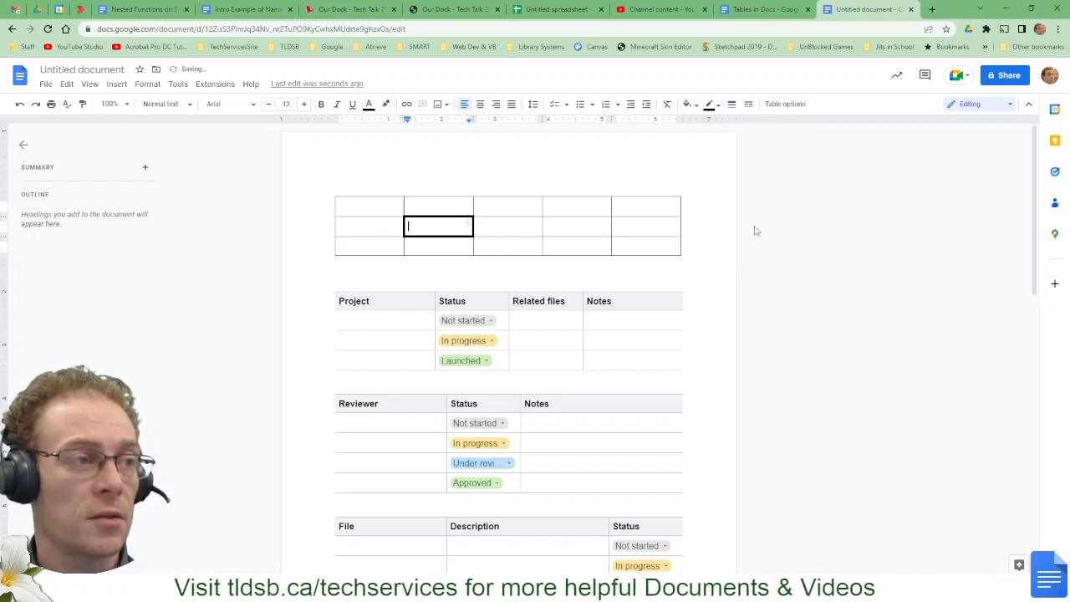
pyautogui.click(712, 105)
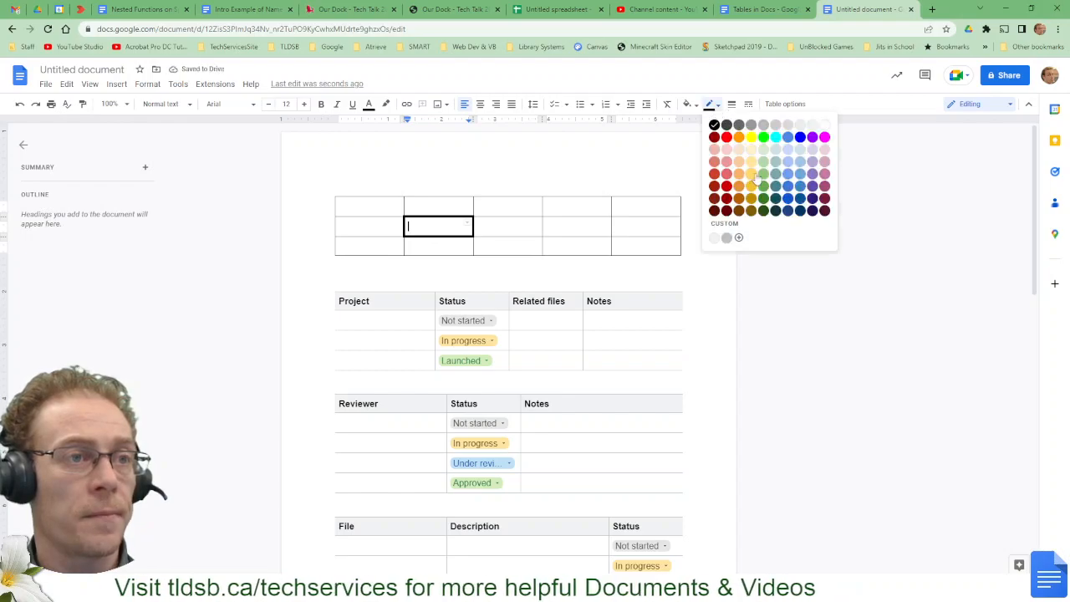
pyautogui.click(727, 137)
# Step: Fill the red-bordered cell with a light orange background
pyautogui.click(687, 105)
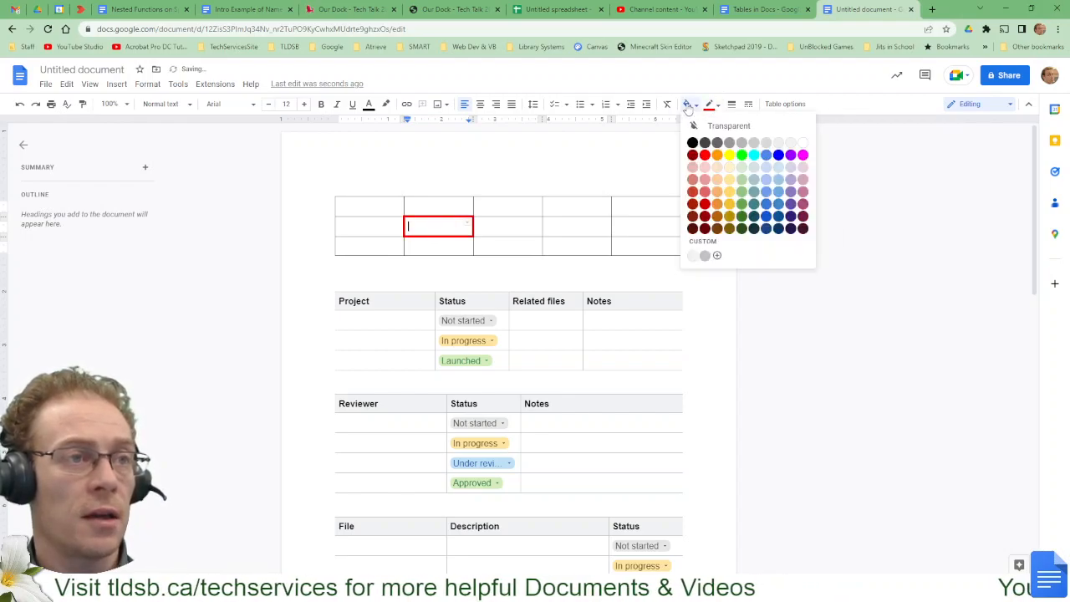
pyautogui.click(705, 167)
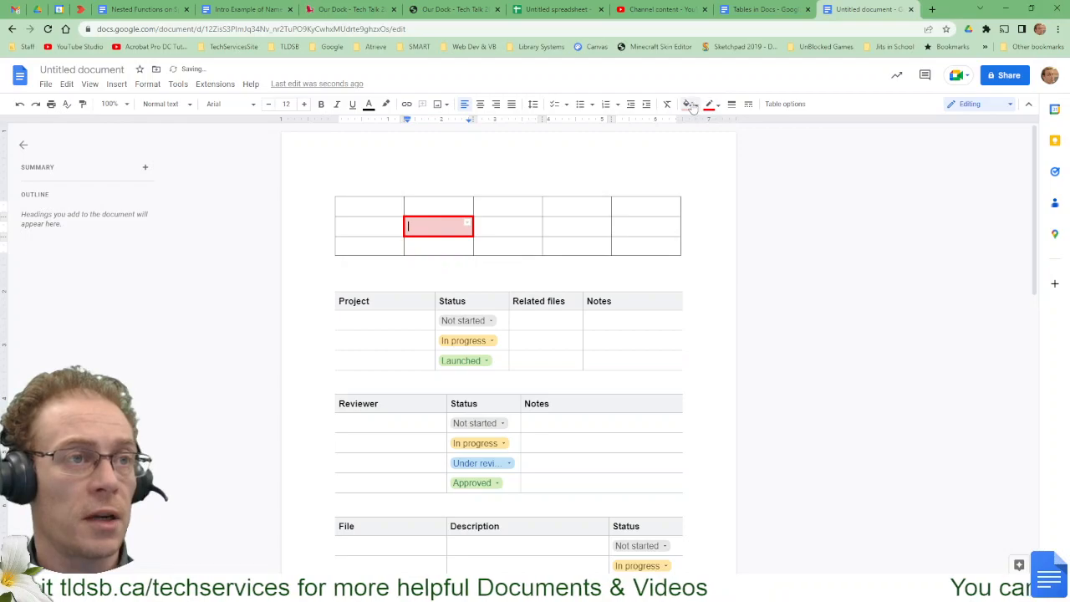
pyautogui.click(687, 106)
pyautogui.click(717, 170)
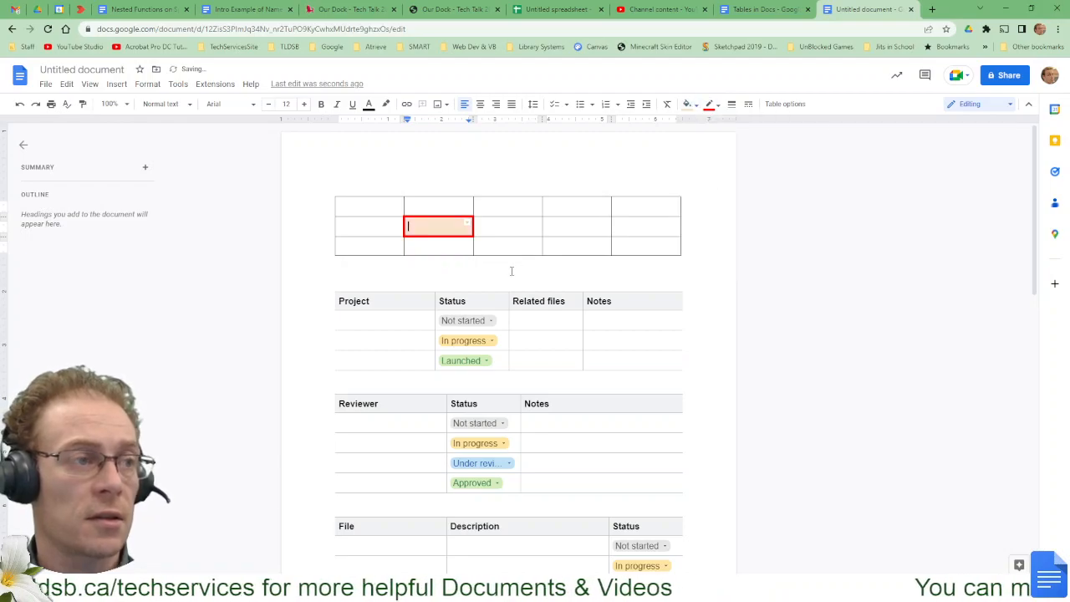
# Step: Insert two new rows directly below the second row of the first table
pyautogui.click(499, 230)
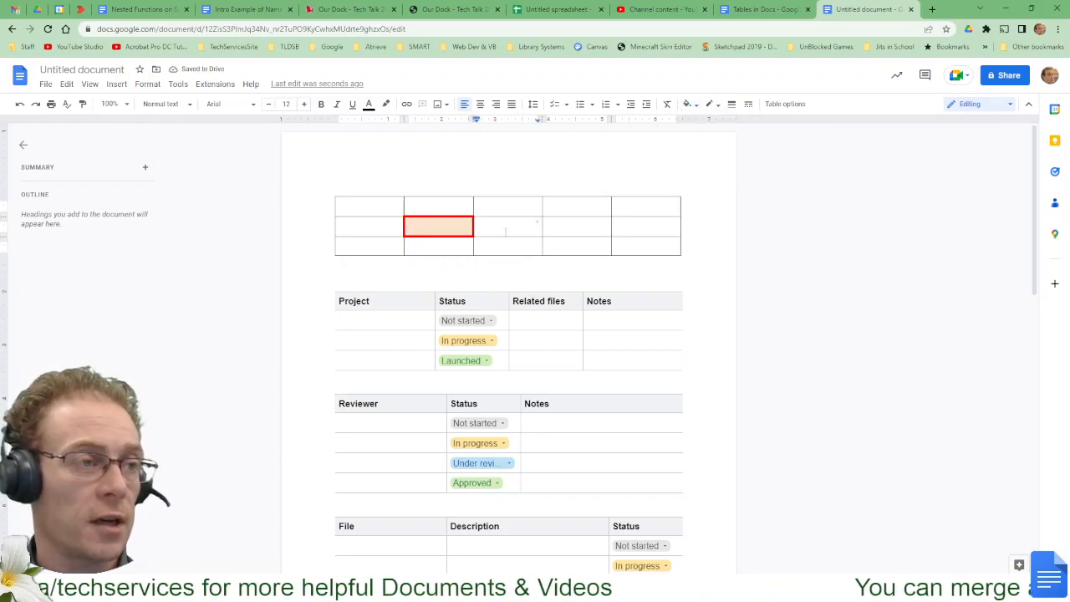
pyautogui.click(388, 227)
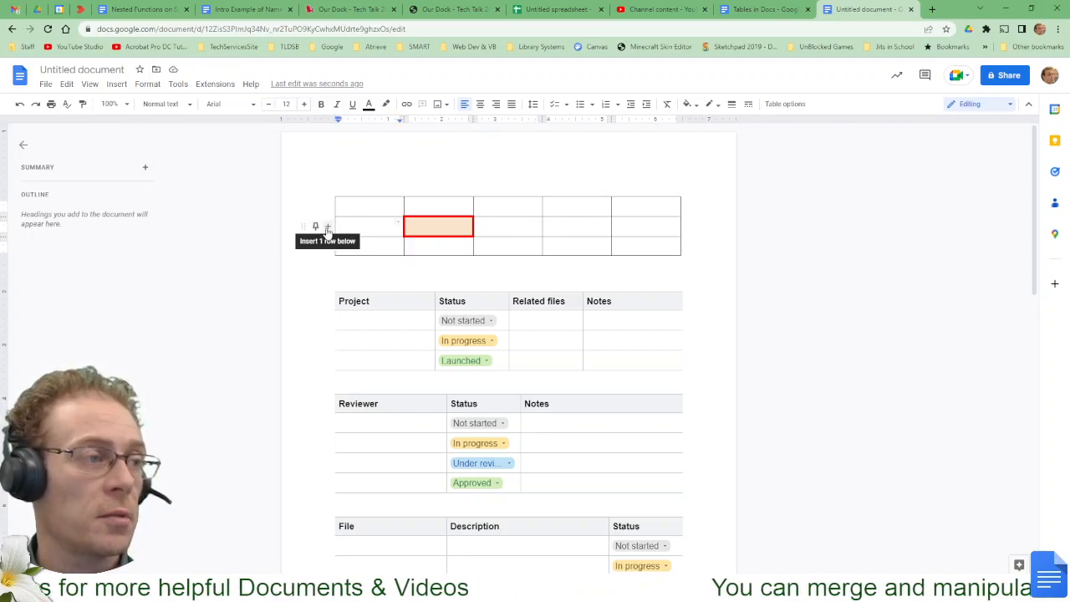
pyautogui.click(328, 226)
pyautogui.click(327, 246)
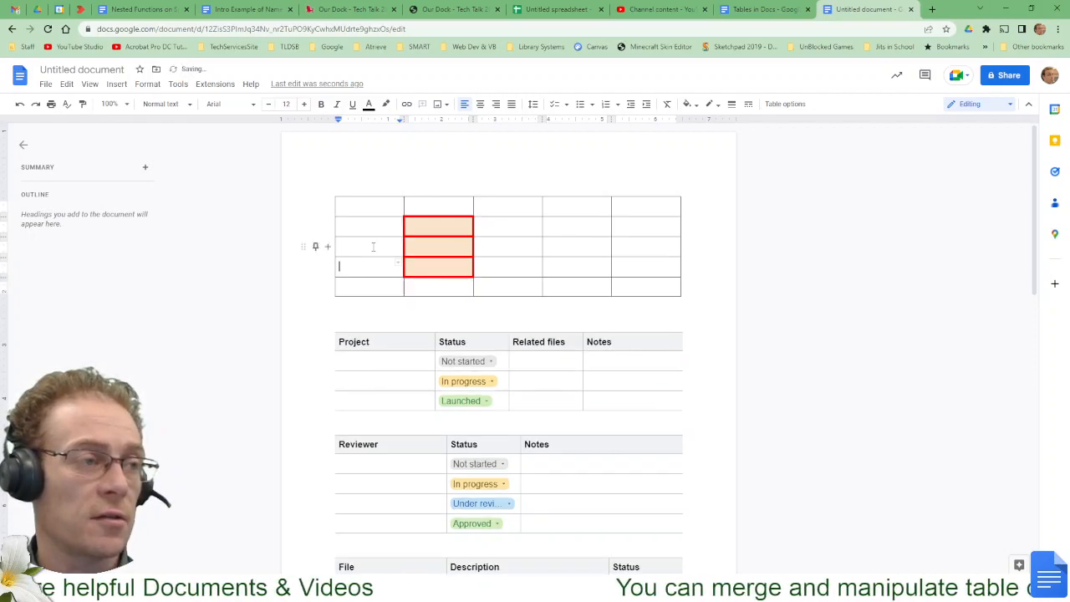
# Step: Merge the four cells where the third and fourth rows cross the third and fourth columns of the first table
pyautogui.click(527, 245)
pyautogui.moveTo(528, 245); pyautogui.dragTo(585, 268)
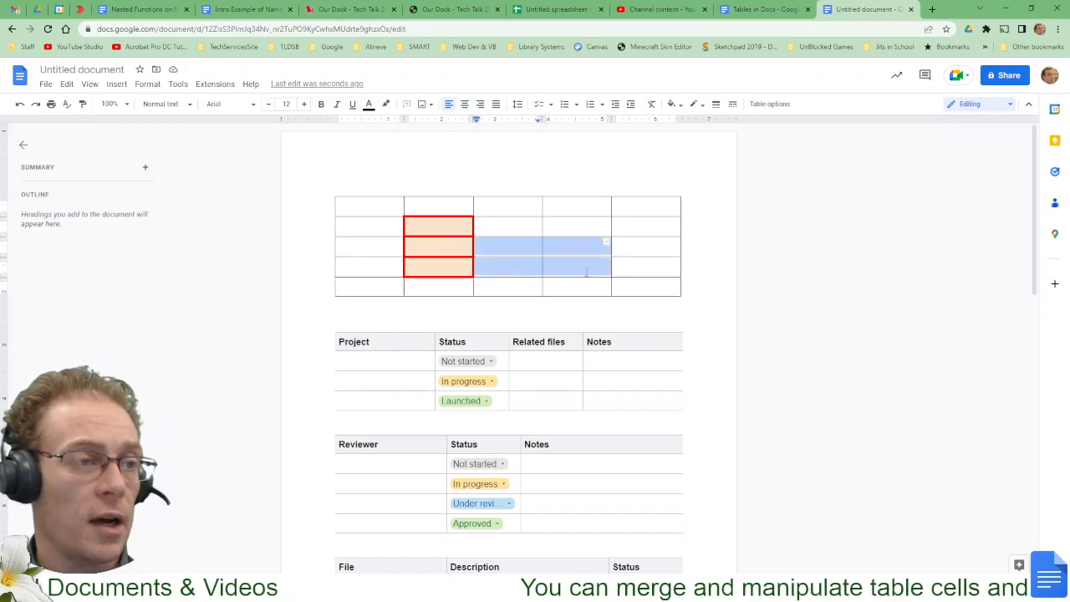
pyautogui.rightClick(522, 246)
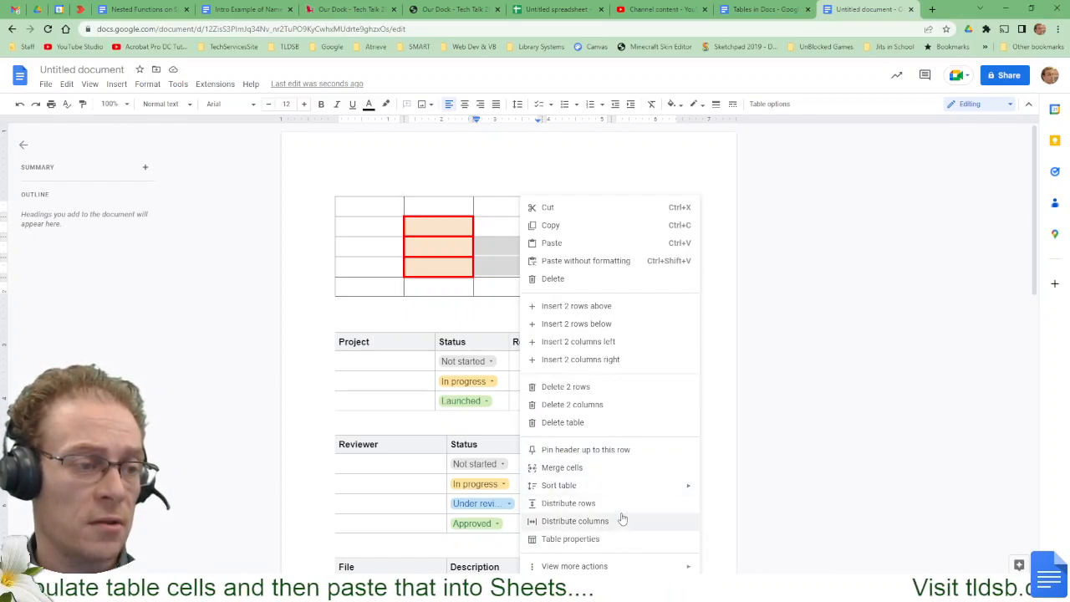
pyautogui.click(565, 470)
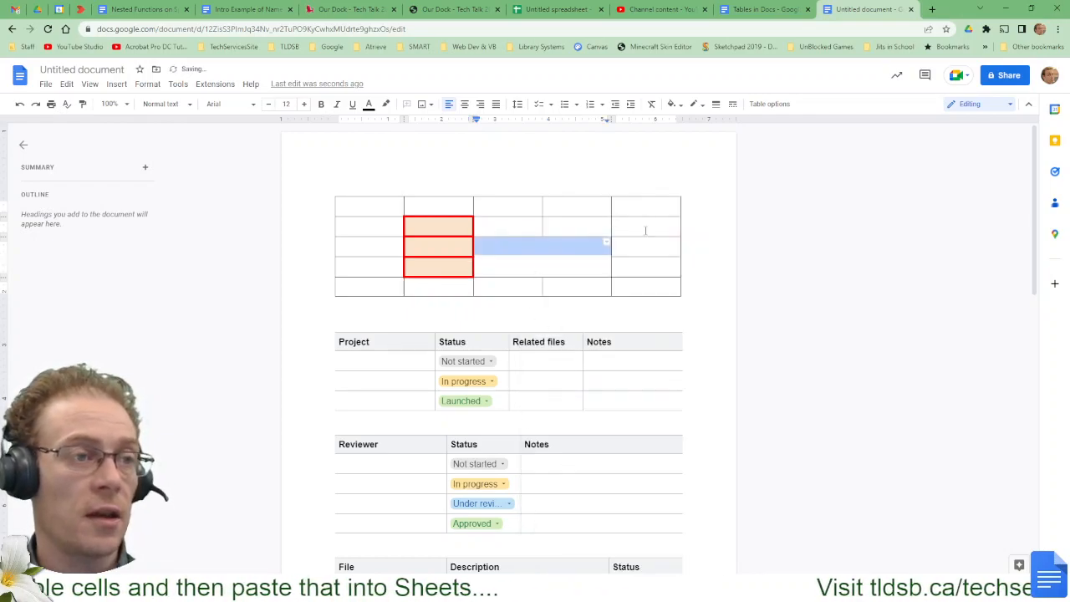
# Step: Merge the top two cells of the last column in the first table
pyautogui.moveTo(645, 230); pyautogui.dragTo(648, 201)
pyautogui.rightClick(649, 201)
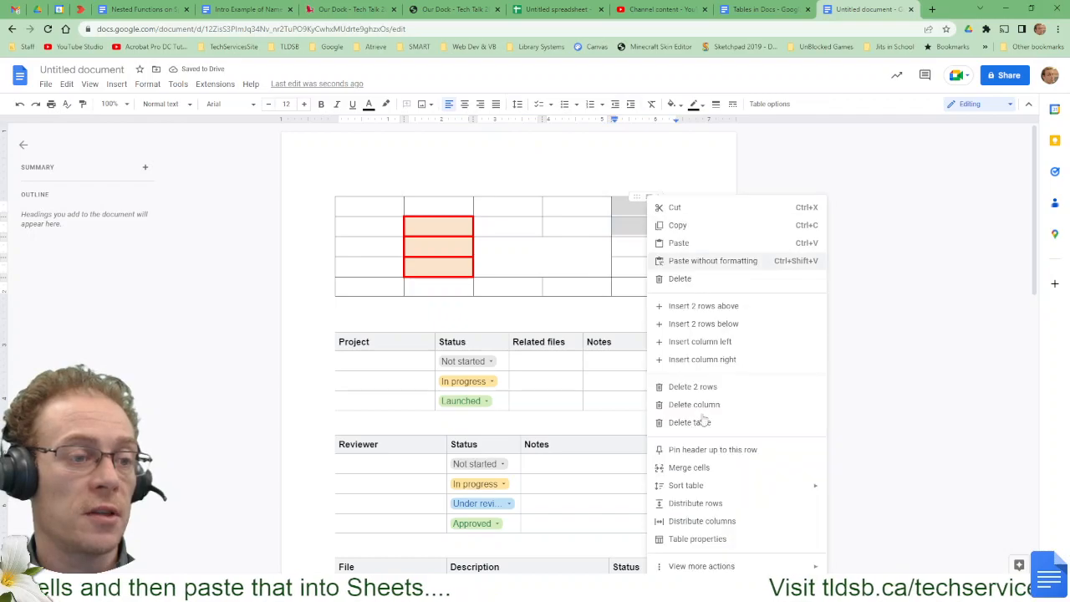
pyautogui.click(705, 468)
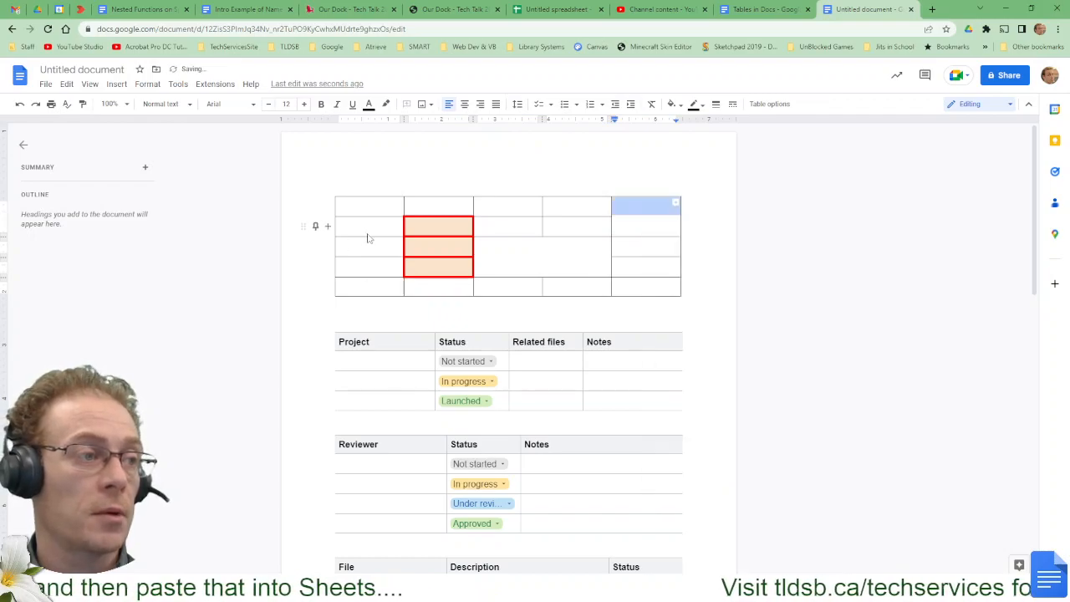
# Step: Merge the three orange, red-bordered cells in the second column of the first table into one cell
pyautogui.moveTo(367, 233); pyautogui.dragTo(367, 248)
pyautogui.moveTo(438, 227); pyautogui.dragTo(435, 269)
pyautogui.rightClick(435, 269)
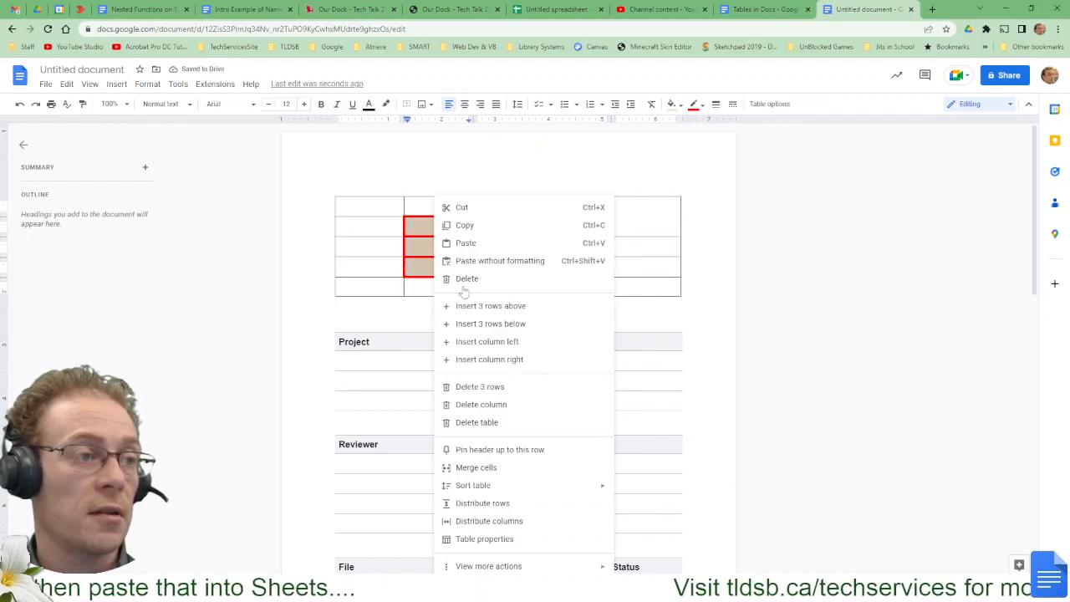
pyautogui.click(476, 467)
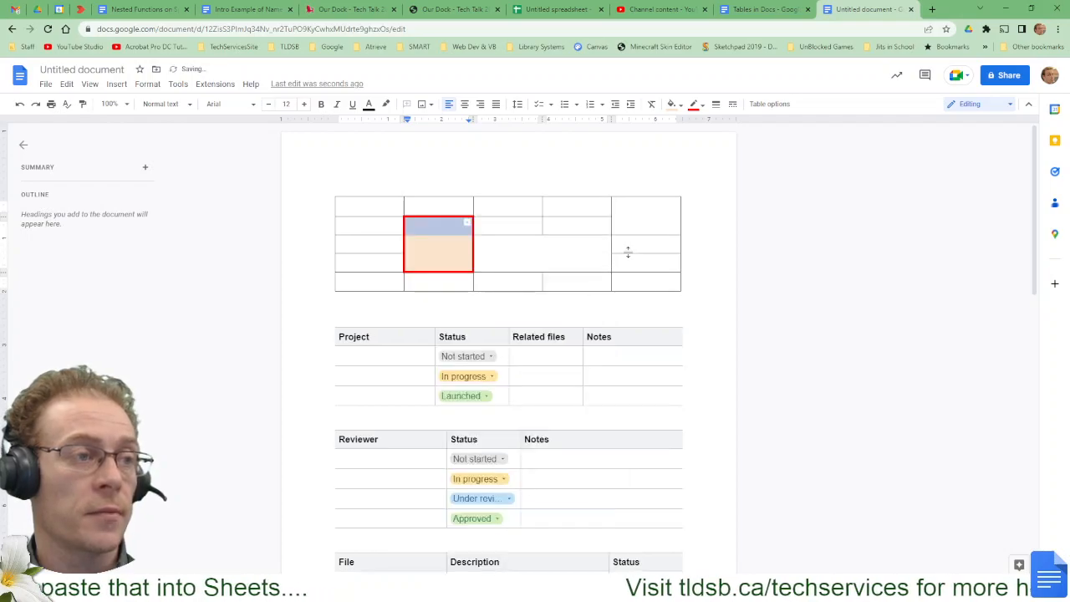
# Step: Merge the first two cells of the top row in the first table
pyautogui.moveTo(356, 227); pyautogui.dragTo(348, 235)
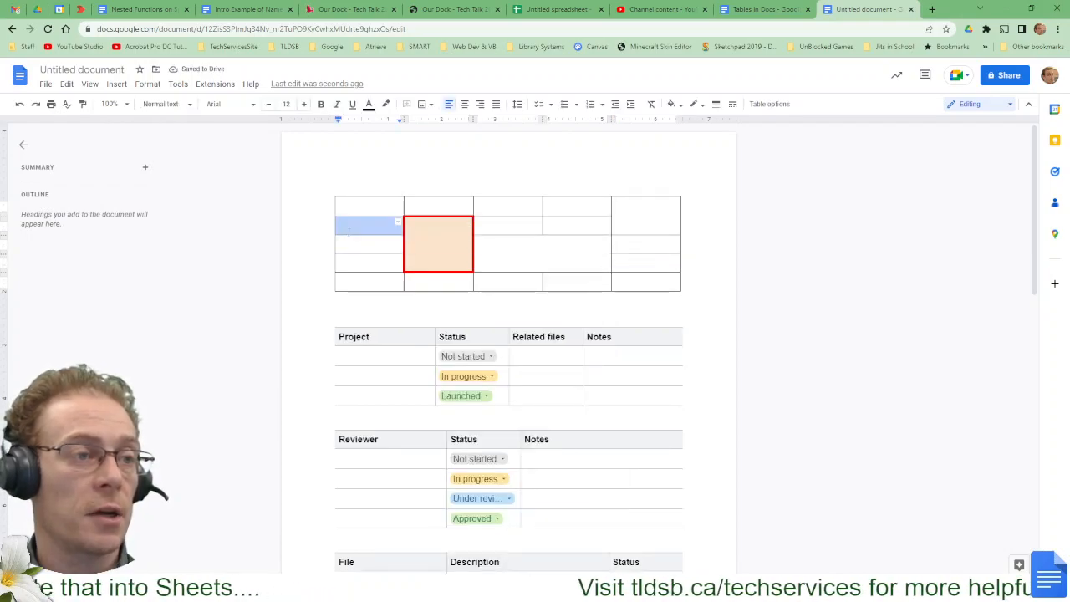
pyautogui.click(375, 211)
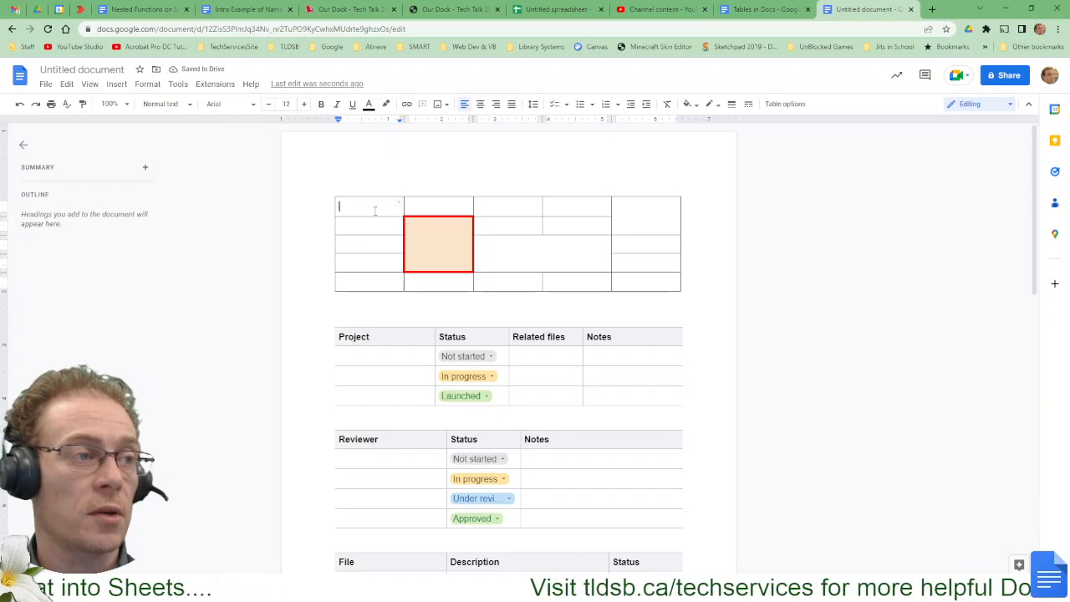
pyautogui.moveTo(411, 204); pyautogui.dragTo(373, 201)
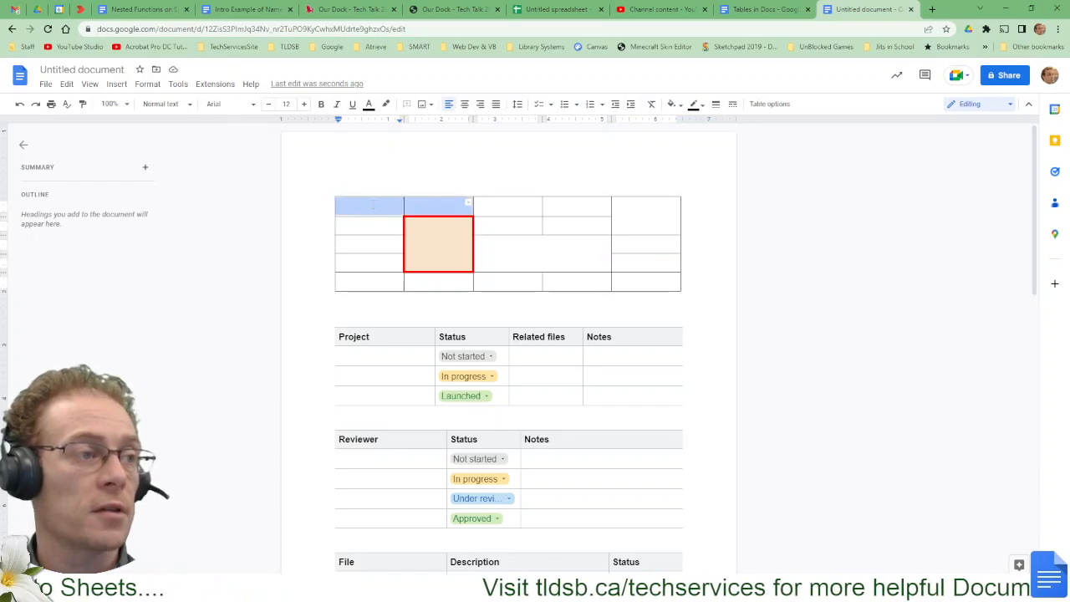
pyautogui.rightClick(373, 201)
pyautogui.click(415, 468)
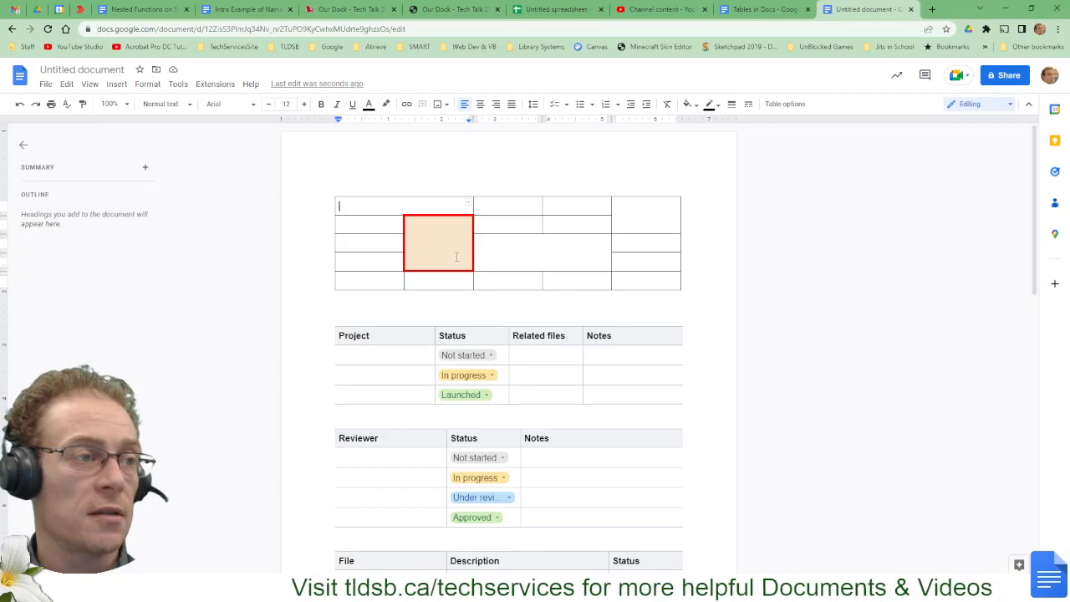
# Step: Enter aaa, bbb and ccc in the three cells under the Project header of the second table
pyautogui.scroll(-2, 375, 270)
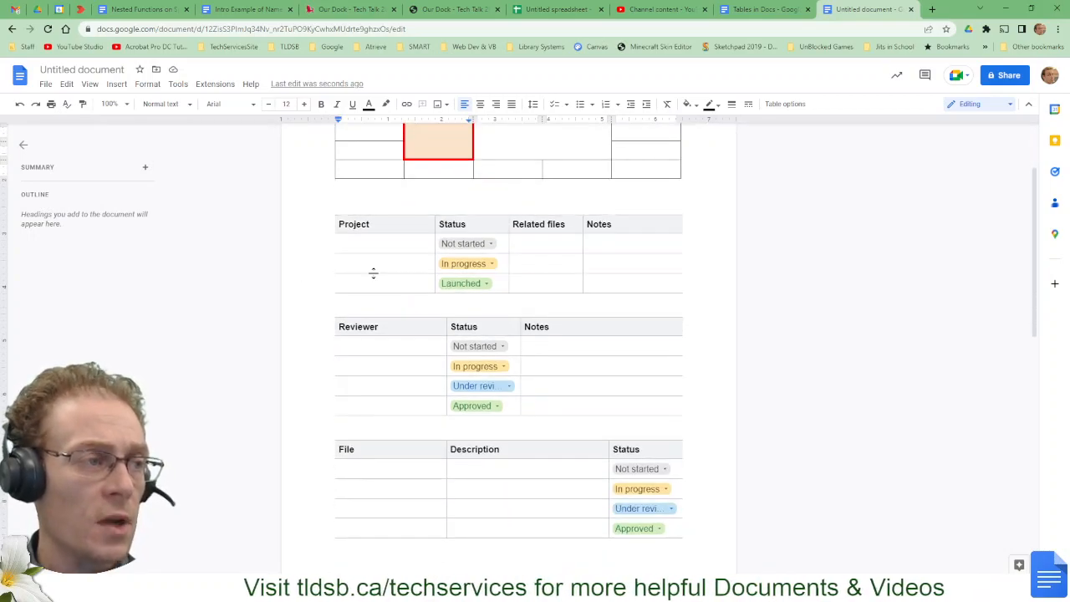
pyautogui.click(383, 246)
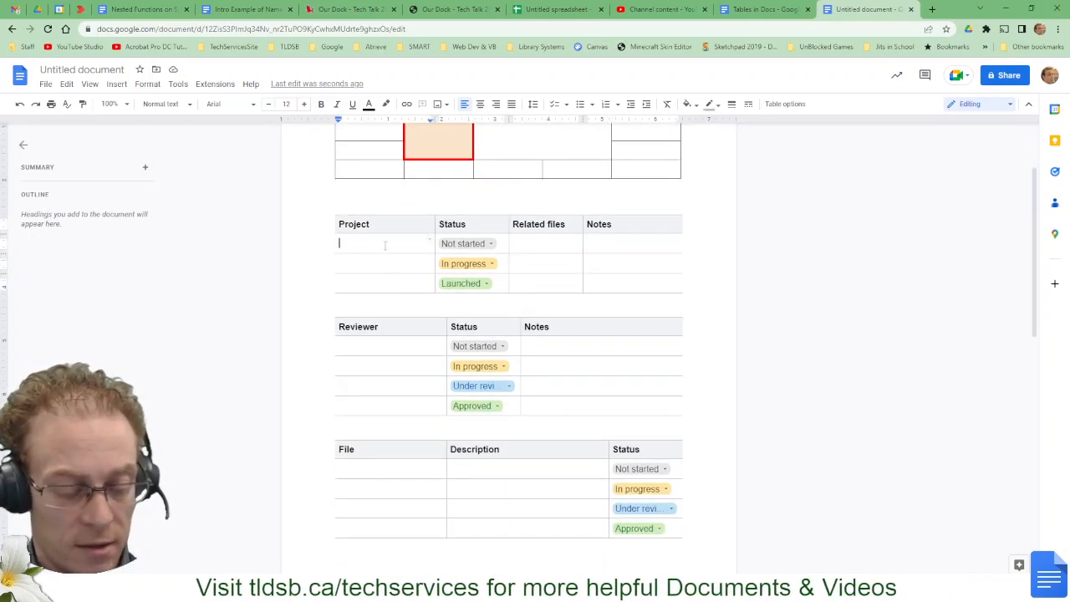
pyautogui.write('aaa')
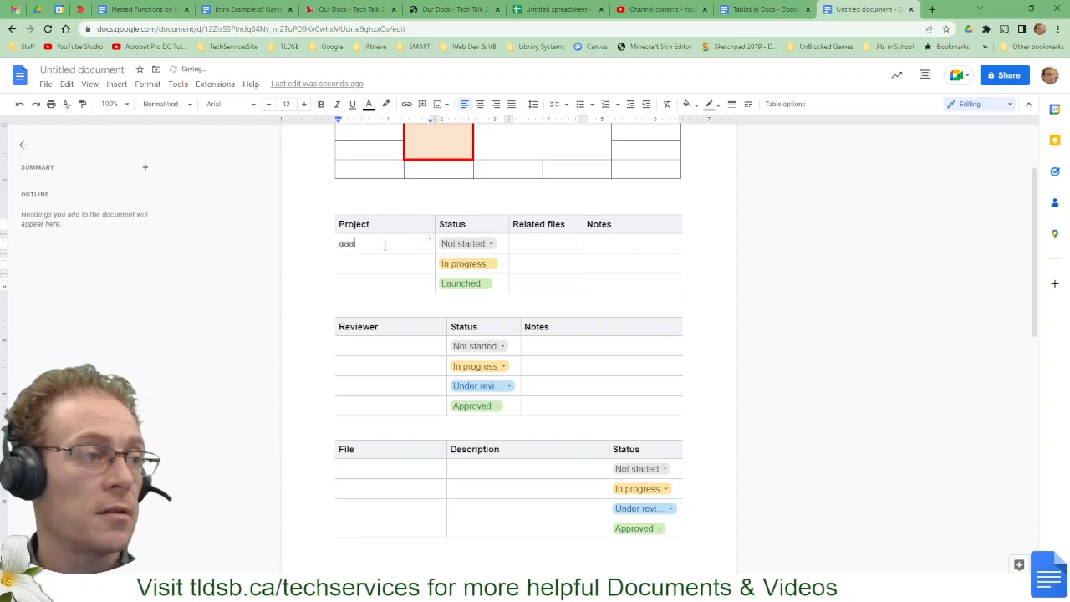
pyautogui.press('Return')
pyautogui.hotkey('ctrl', 'z')
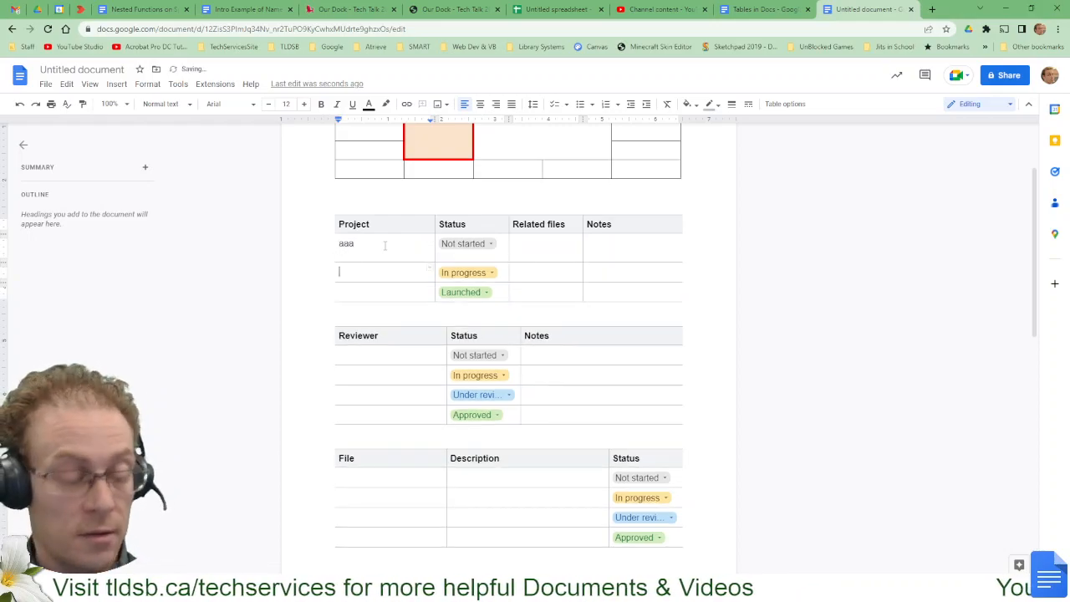
pyautogui.write('ccc')
pyautogui.press('Down')
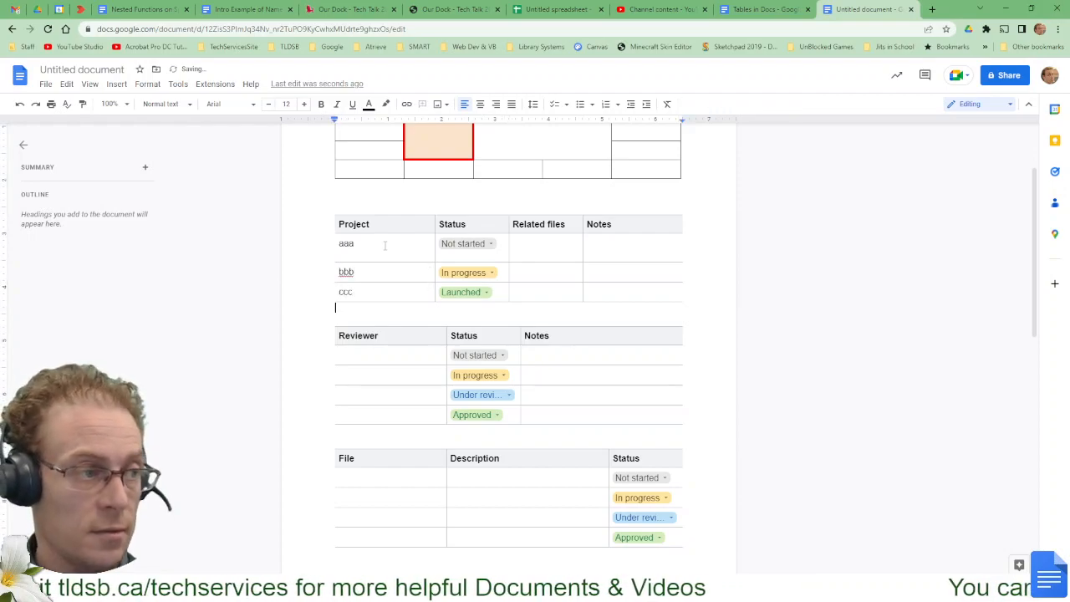
# Step: Insert a row below ccc with the project ddd, and remove the extra line break in the aaa cell
pyautogui.rightClick(400, 291)
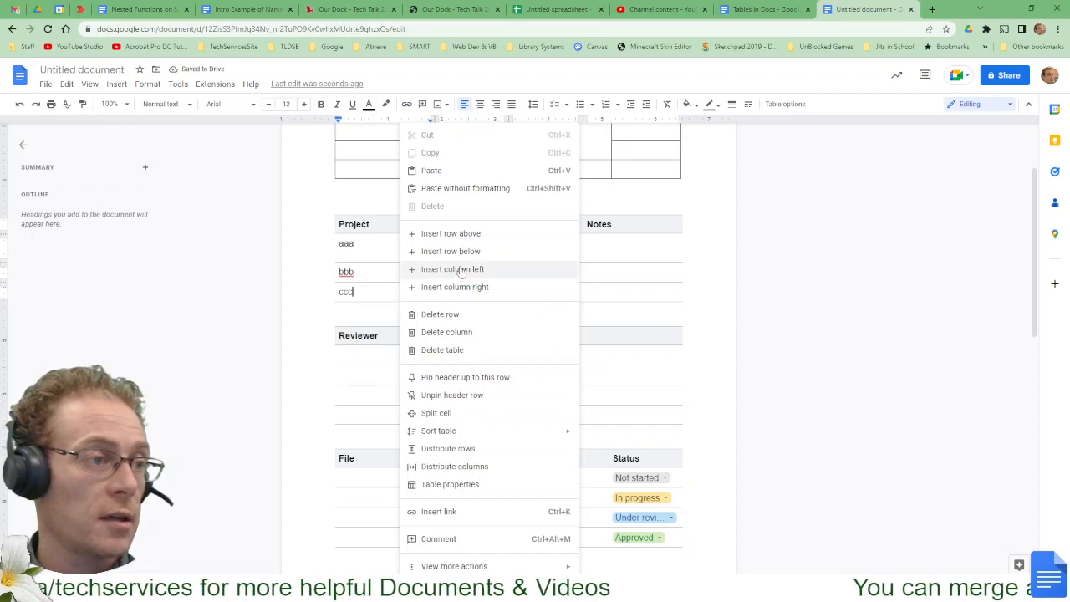
pyautogui.write('ddd')
pyautogui.click(379, 253)
pyautogui.press('BackSpace')
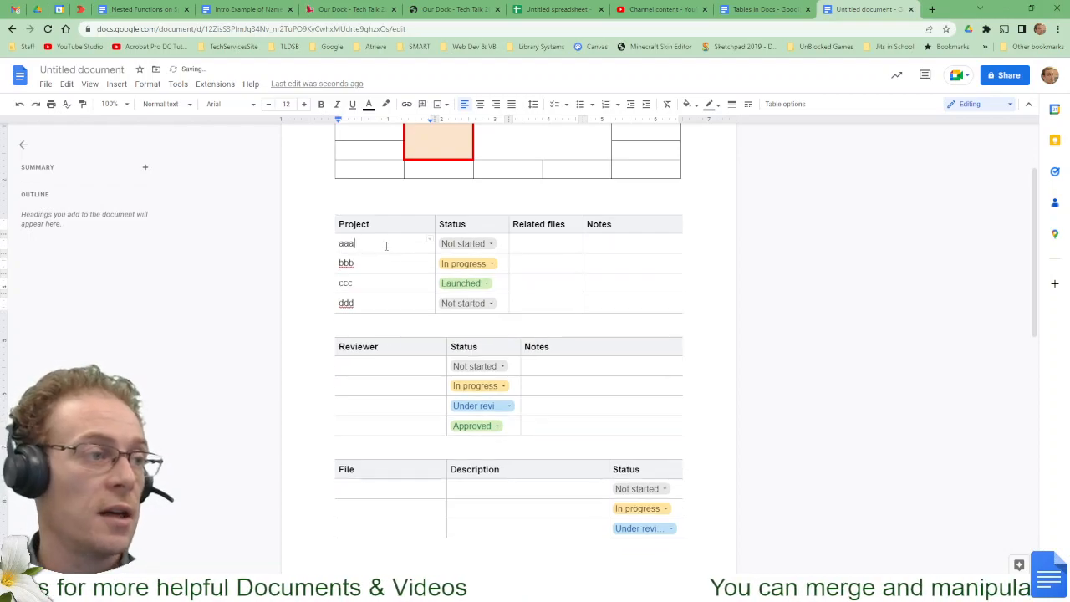
# Step: Sort the Project table in ascending order by its Project column
pyautogui.rightClick(386, 246)
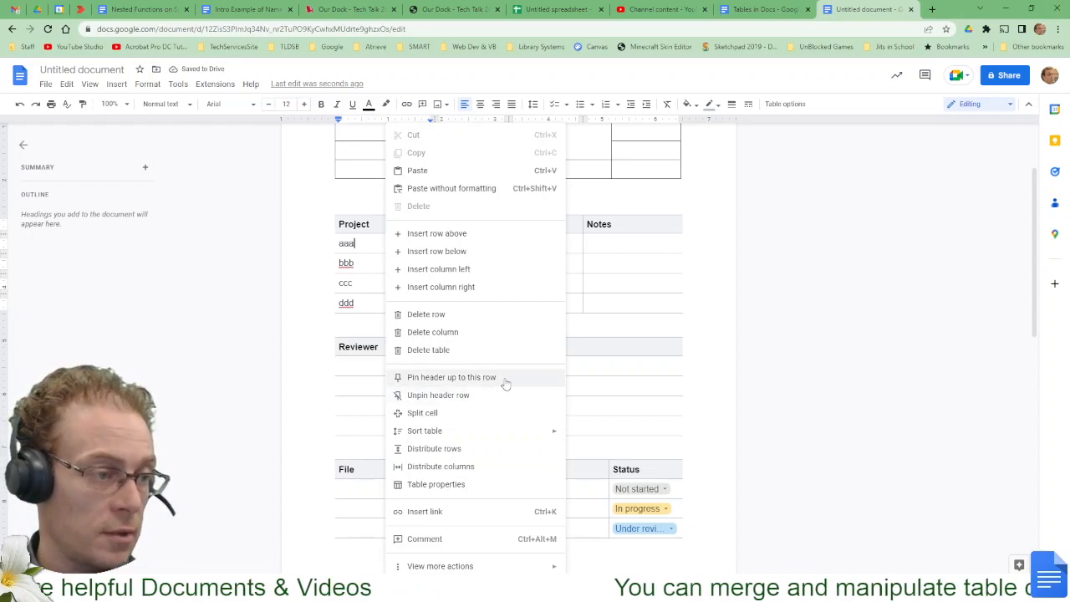
pyautogui.moveTo(435, 431)
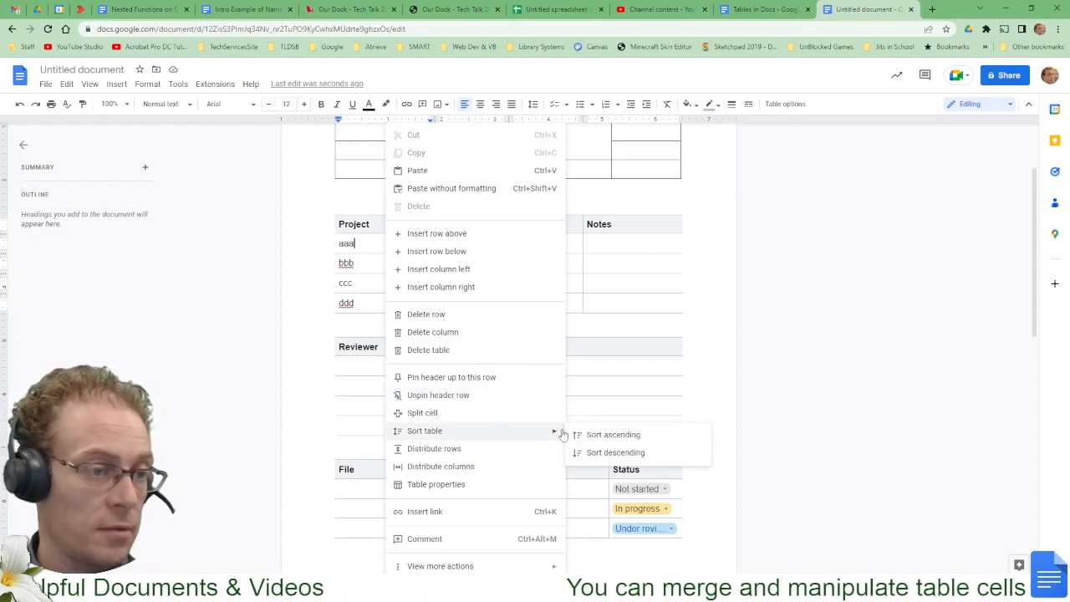
pyautogui.click(612, 436)
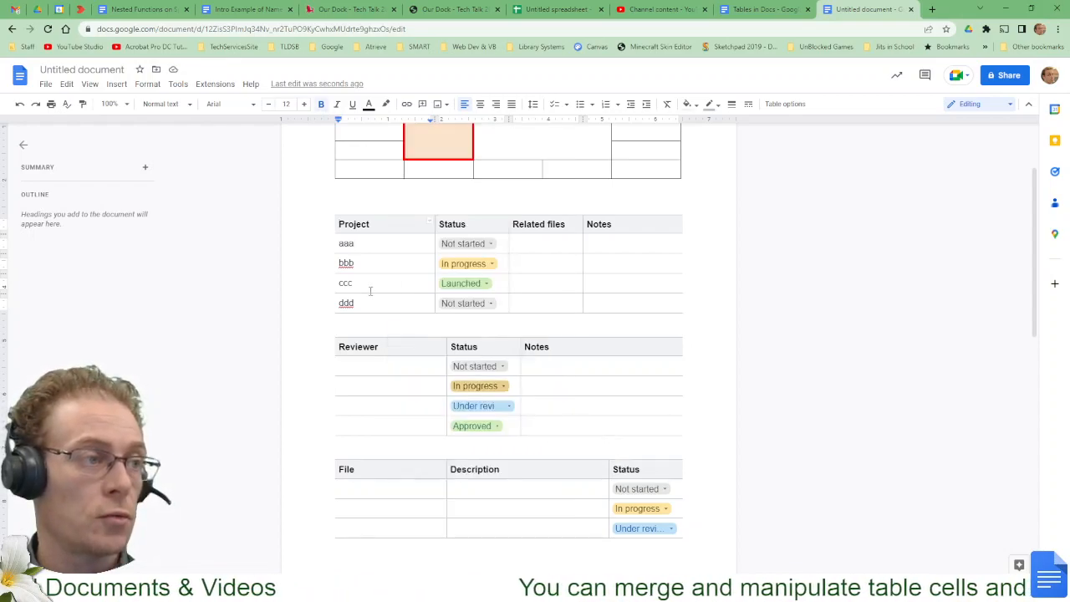
# Step: Sort the Project table in descending order by its Project column
pyautogui.rightClick(389, 249)
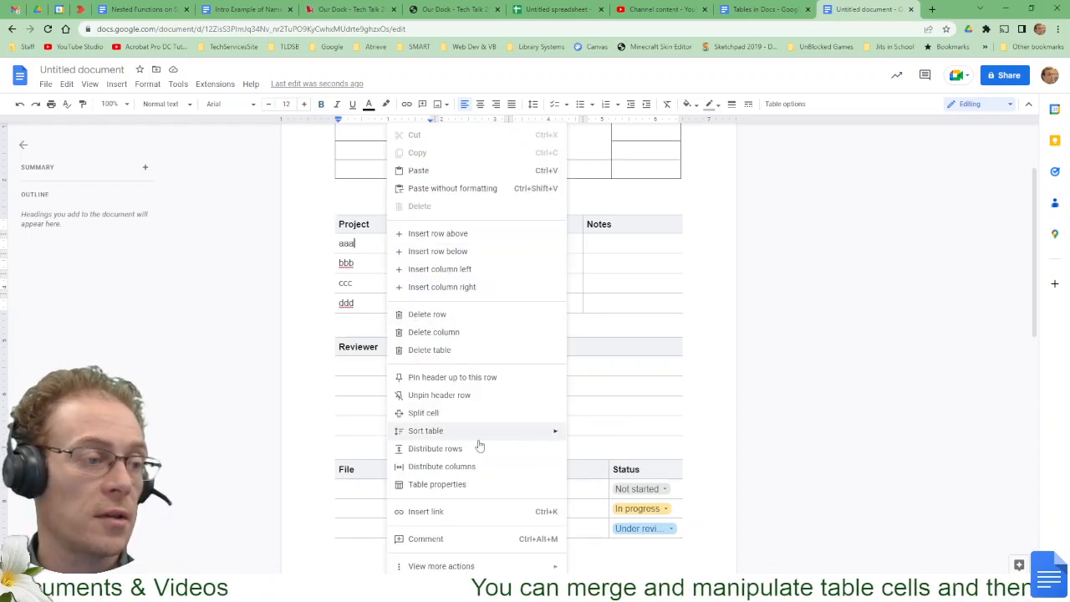
pyautogui.moveTo(545, 440)
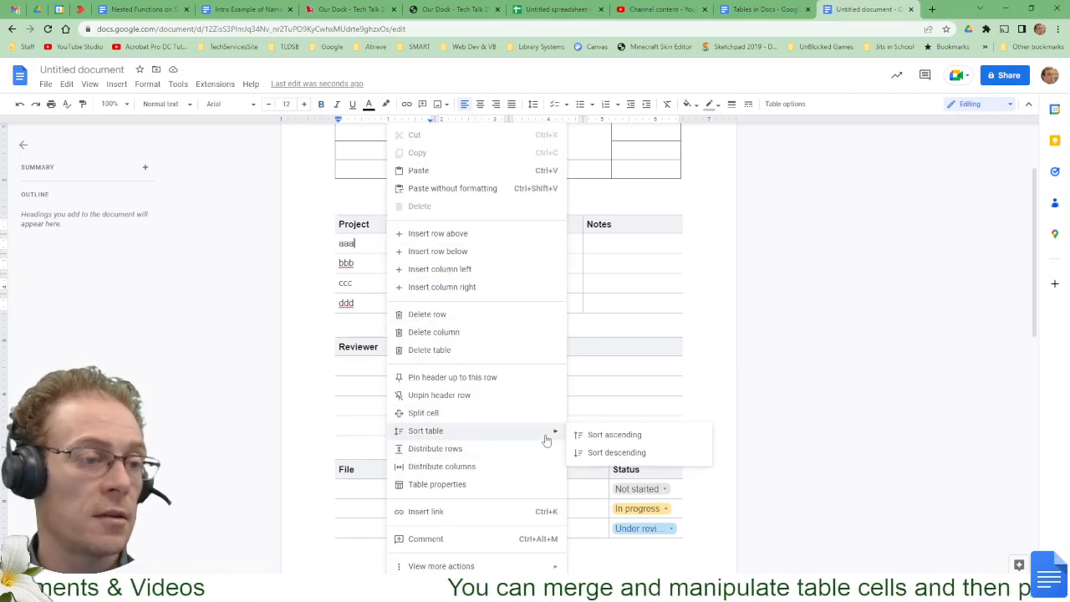
pyautogui.click(618, 452)
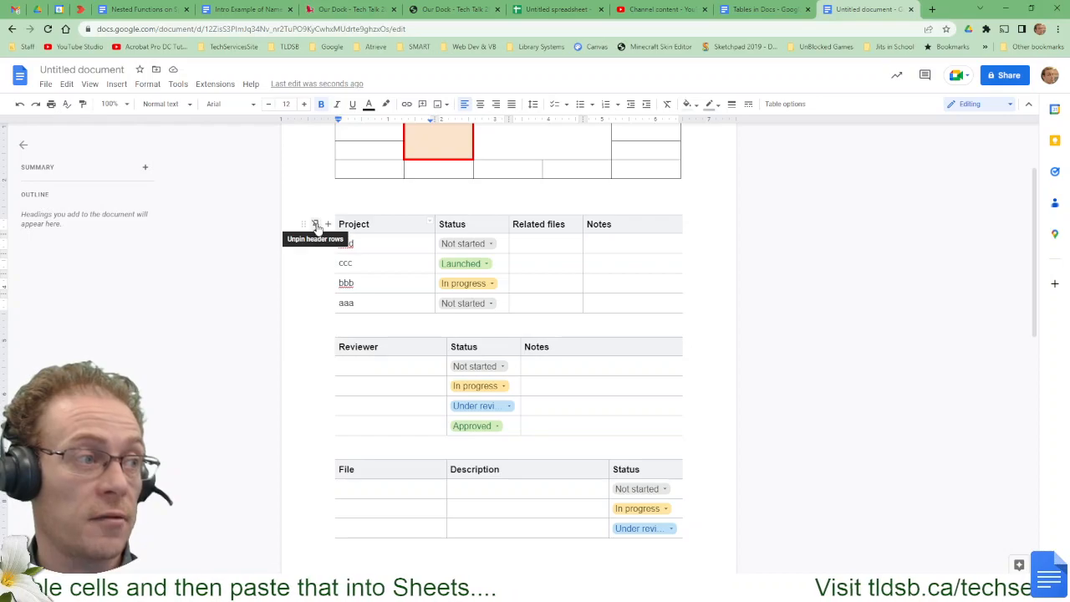
# Step: Unpin the Project table's header row and sort the table in ascending order by its first column
pyautogui.click(316, 227)
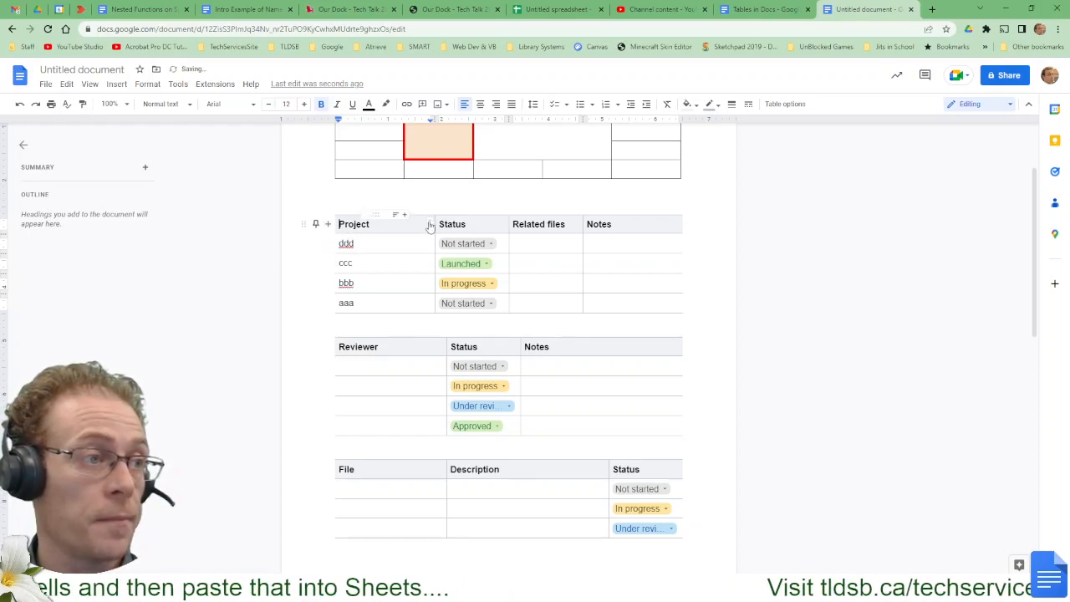
pyautogui.rightClick(402, 244)
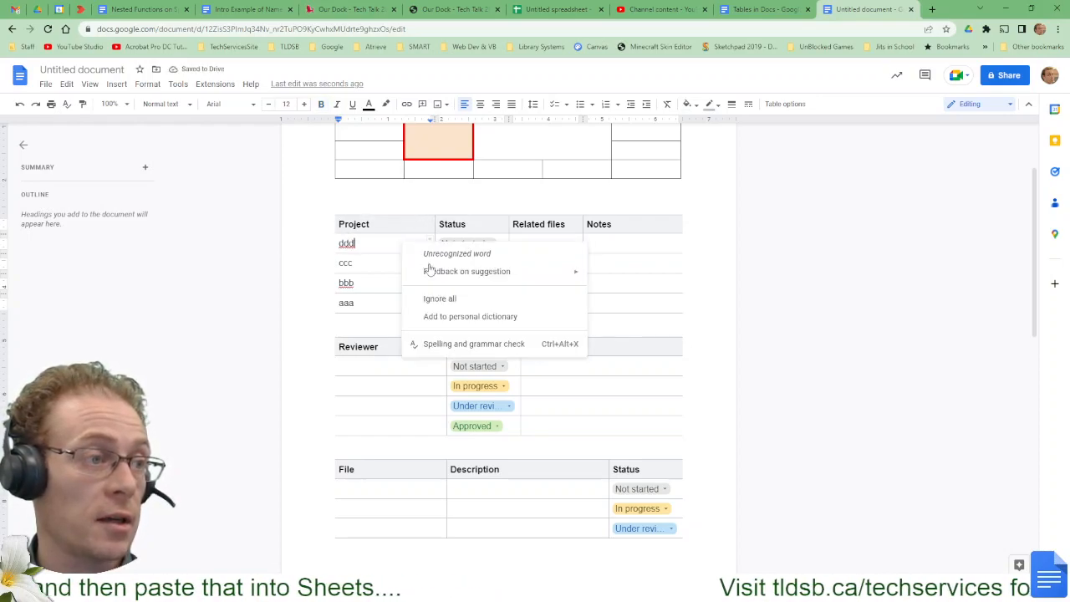
pyautogui.rightClick(388, 256)
pyautogui.click(380, 250)
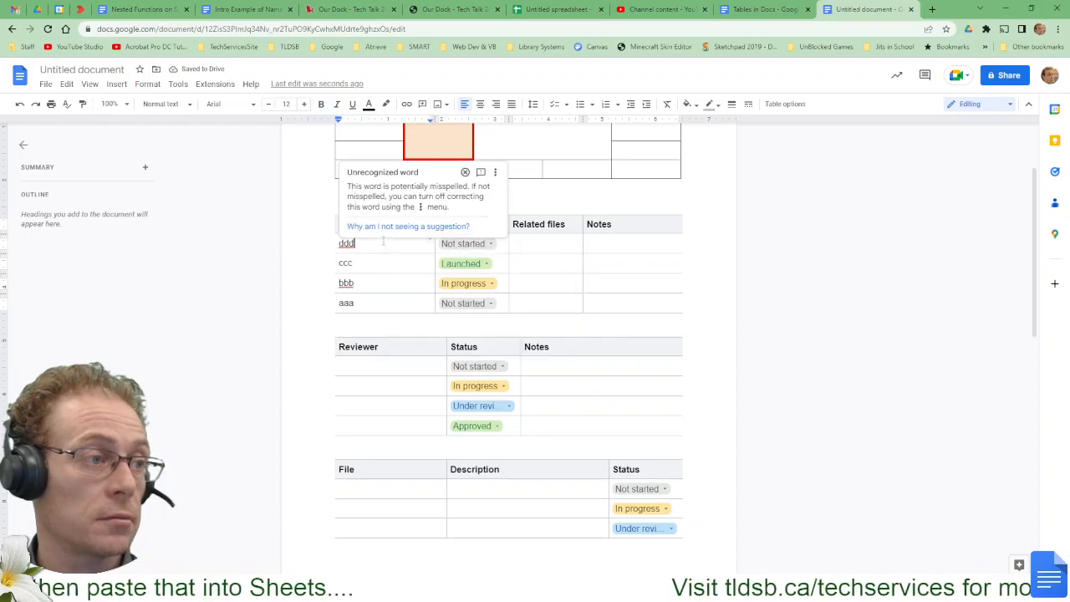
pyautogui.rightClick(378, 248)
pyautogui.click(378, 263)
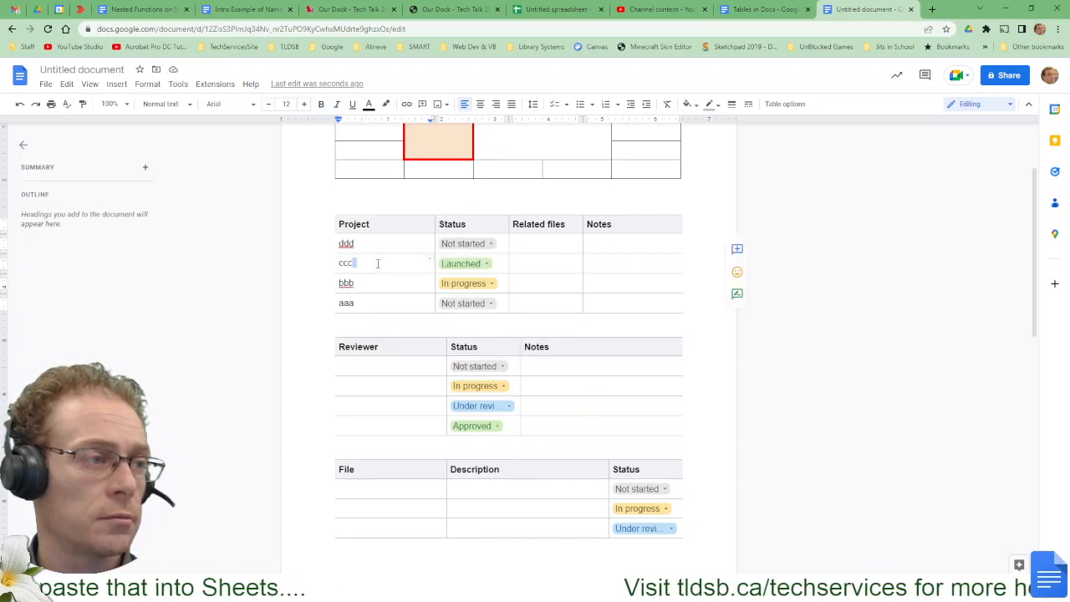
pyautogui.rightClick(361, 264)
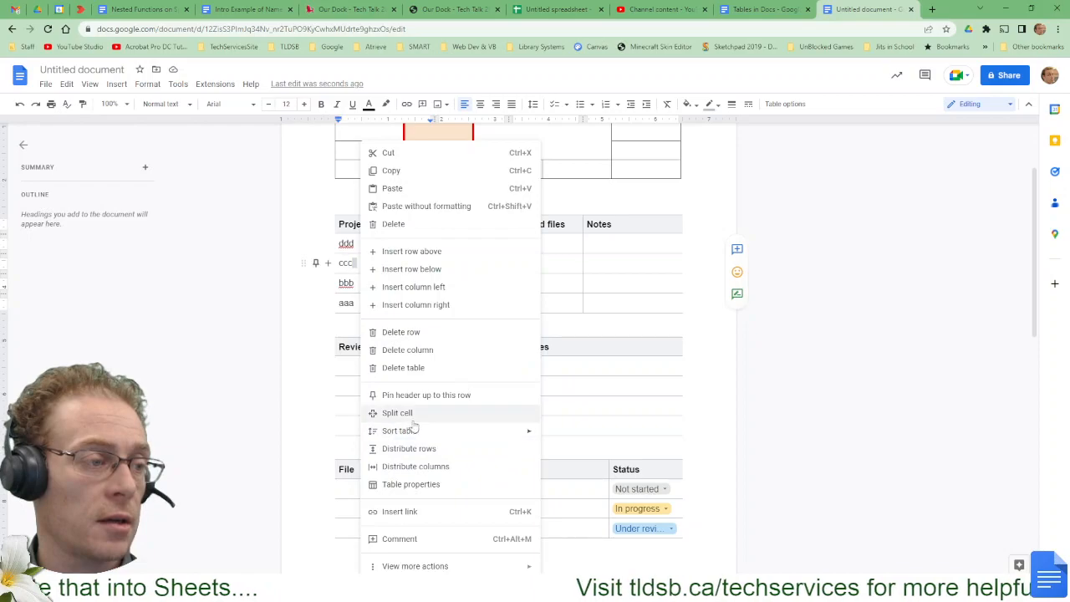
pyautogui.moveTo(400, 431)
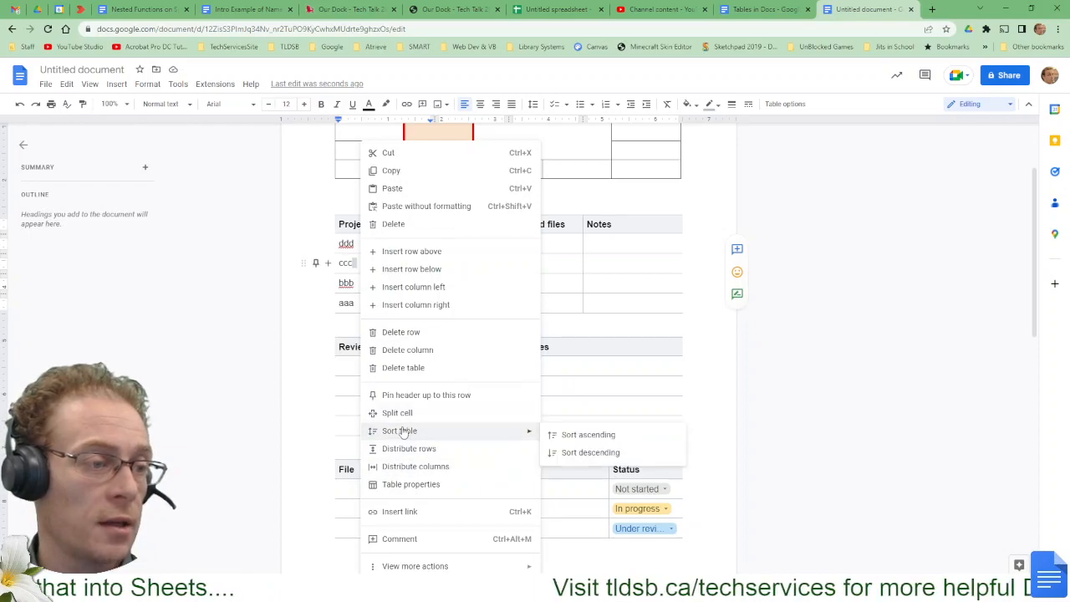
pyautogui.click(586, 434)
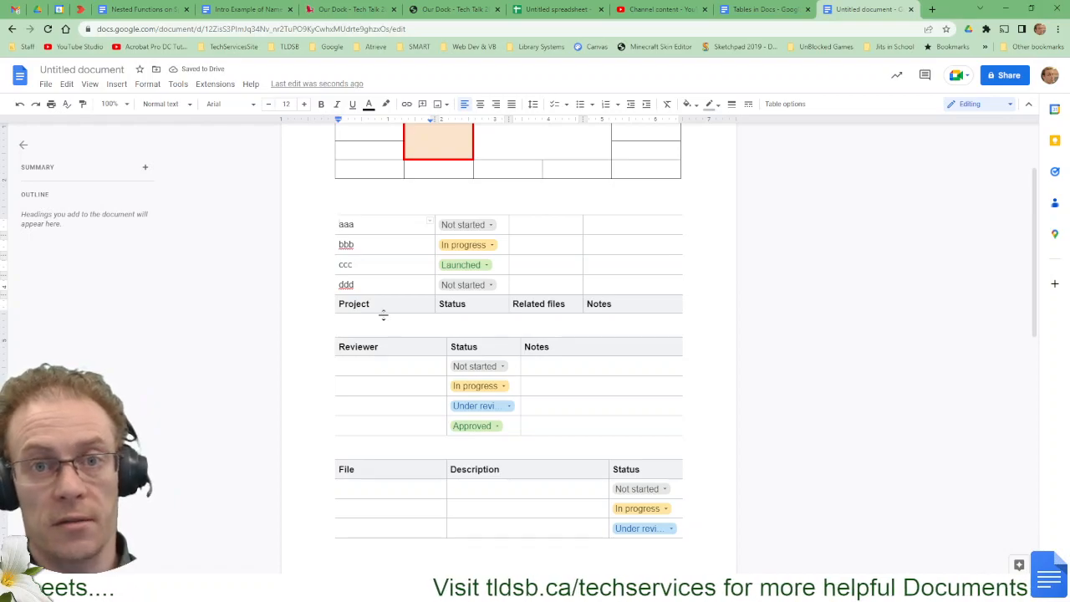
# Step: Pin the header up to the Project row at the end of the sorted table, and unpin it again
pyautogui.rightClick(380, 249)
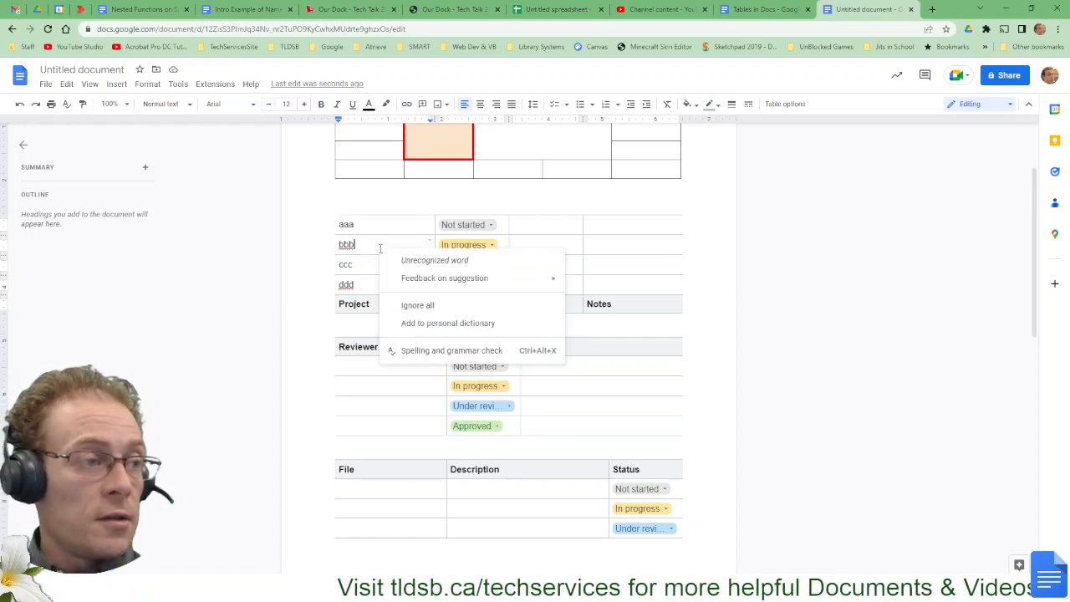
pyautogui.click(318, 306)
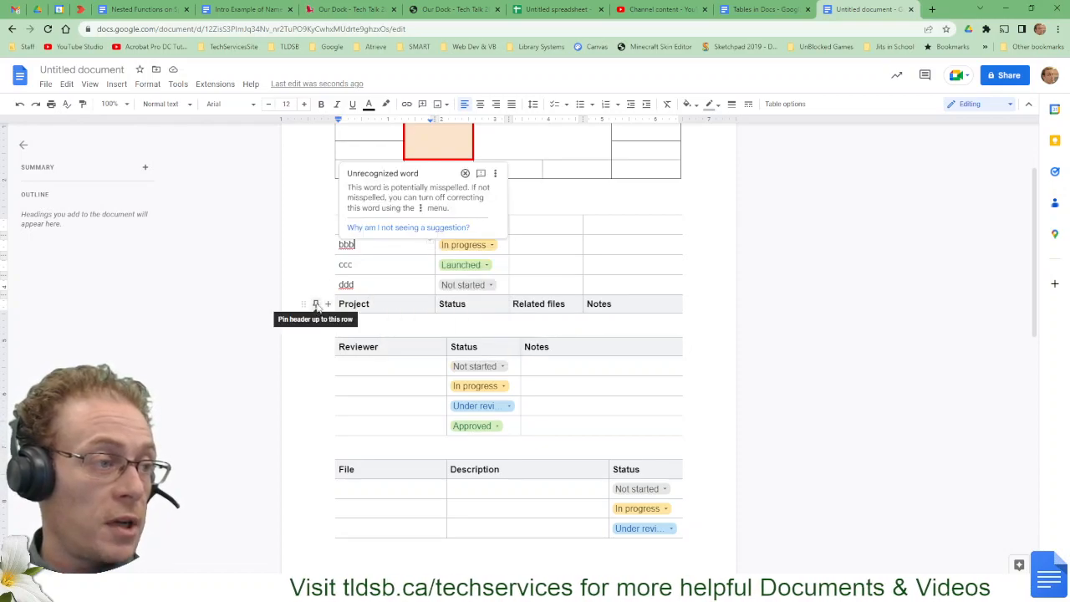
pyautogui.click(448, 304)
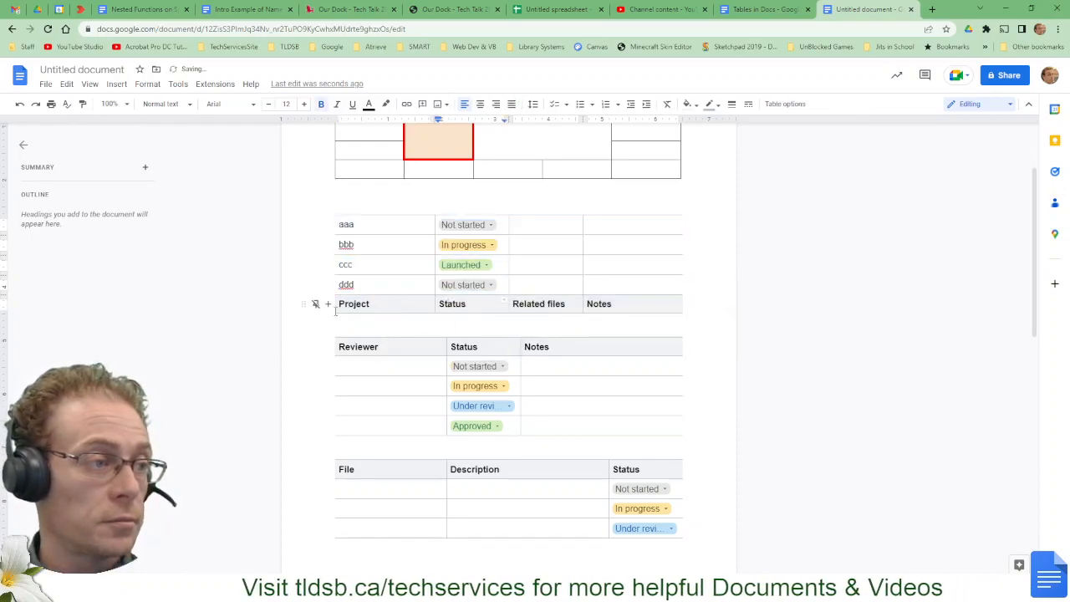
pyautogui.rightClick(385, 286)
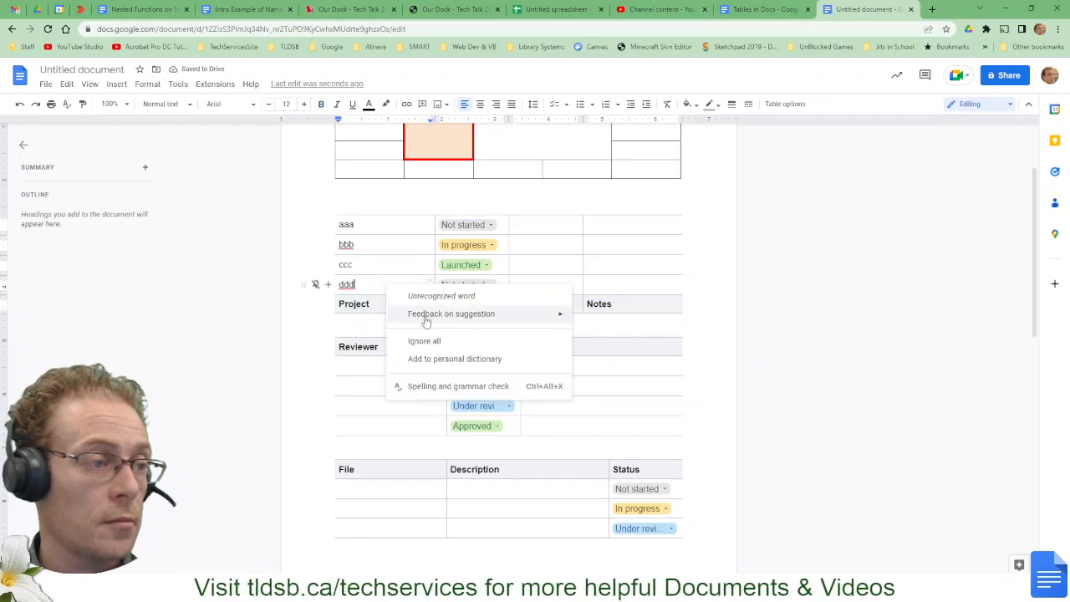
pyautogui.click(316, 305)
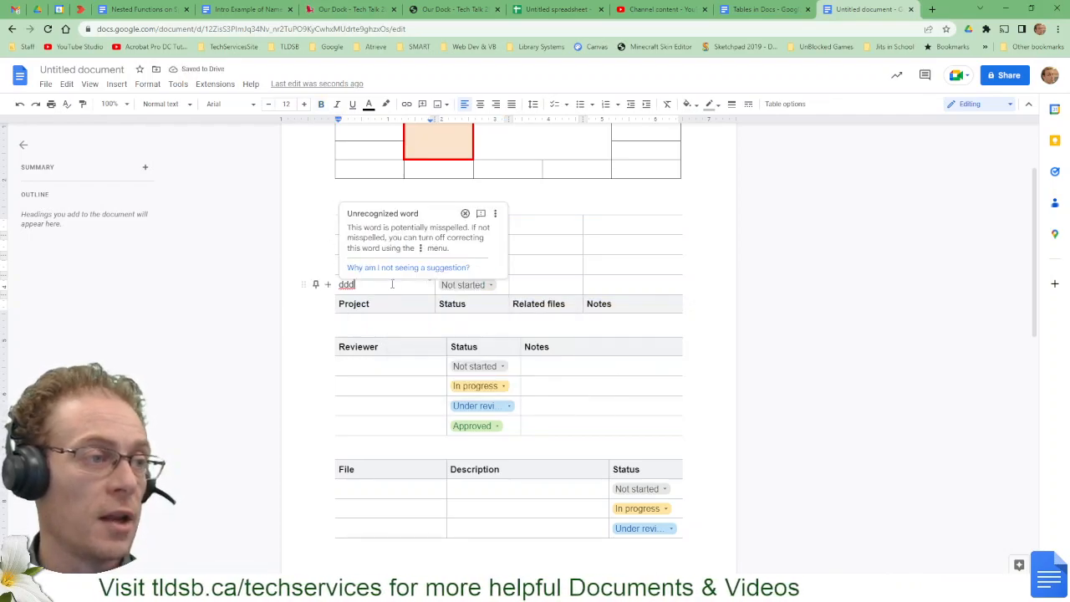
# Step: Undo the sort that moved the Project table's header row to the end, and pin that row as the header
pyautogui.click(21, 107)
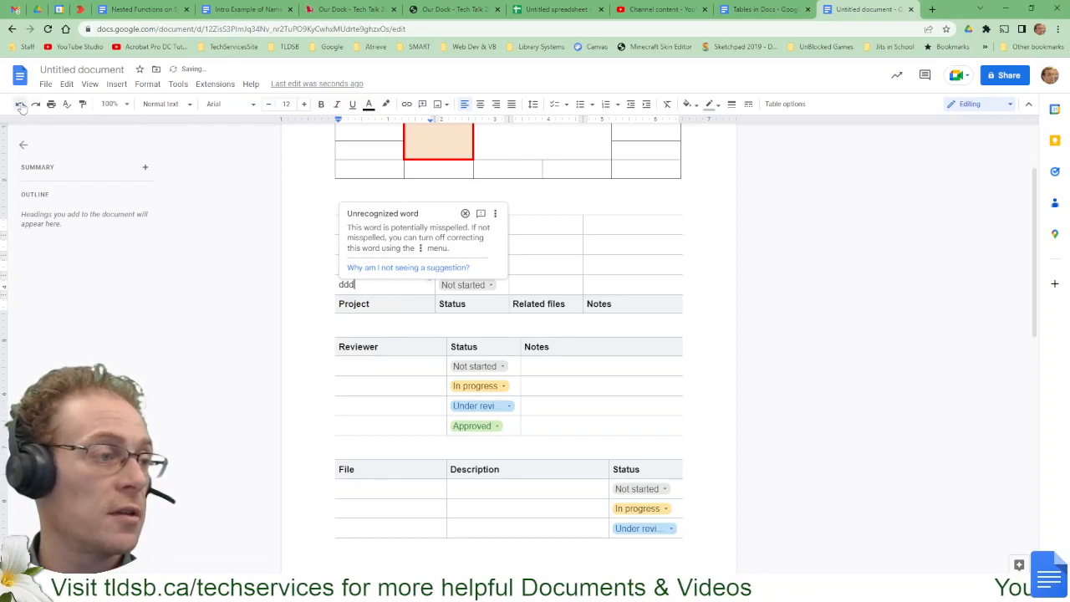
pyautogui.click(21, 106)
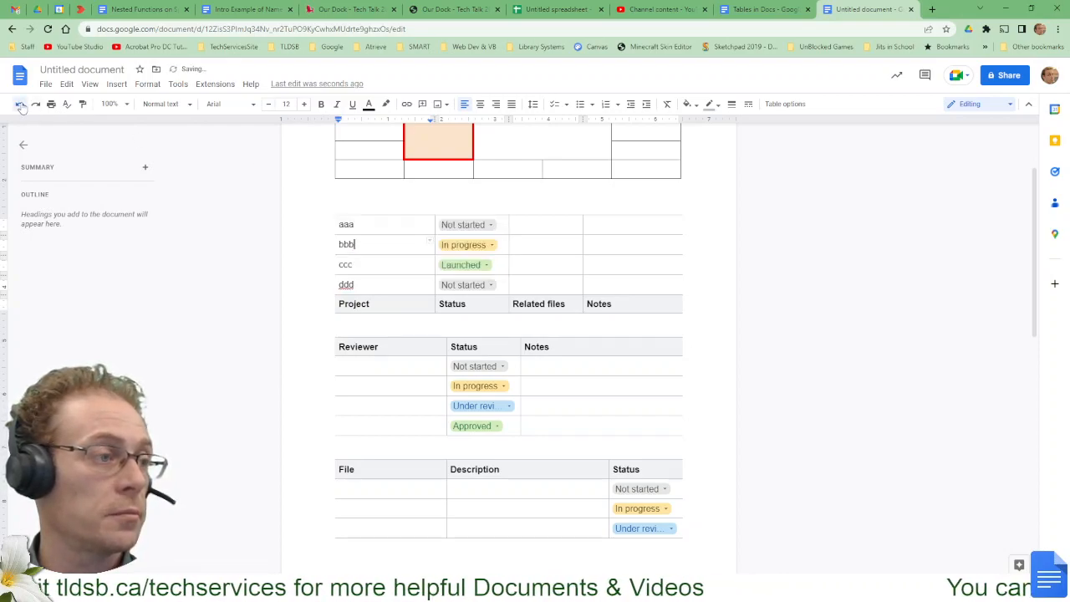
pyautogui.click(21, 106)
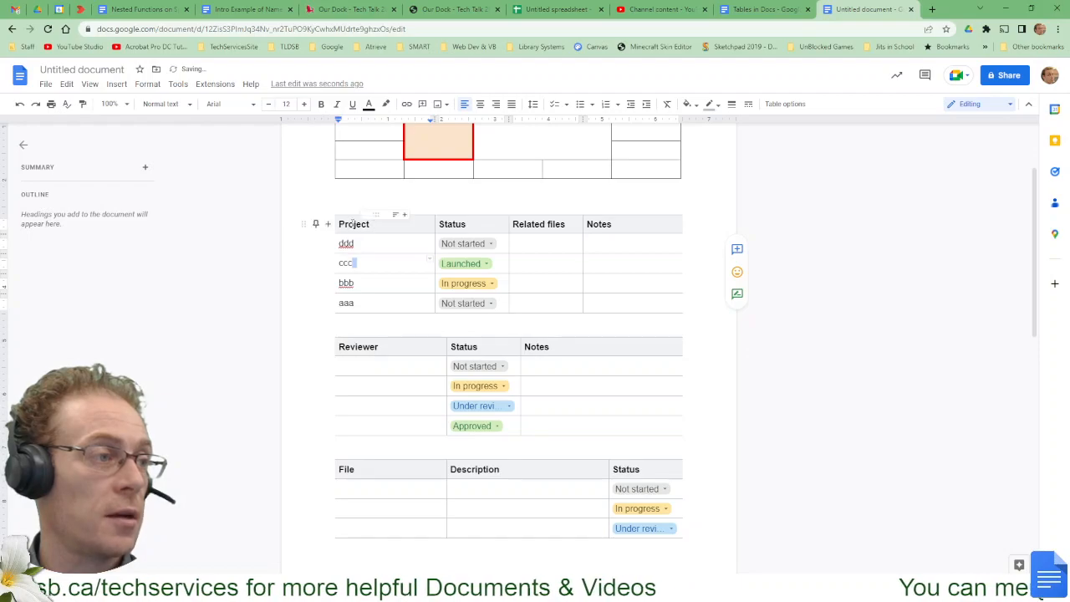
pyautogui.click(316, 226)
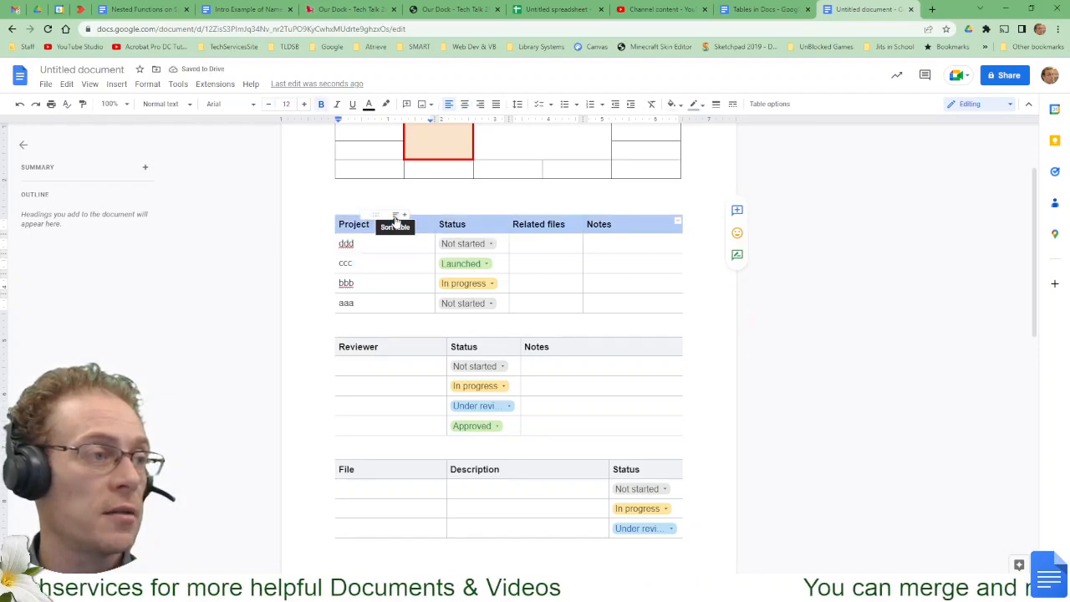
pyautogui.click(398, 247)
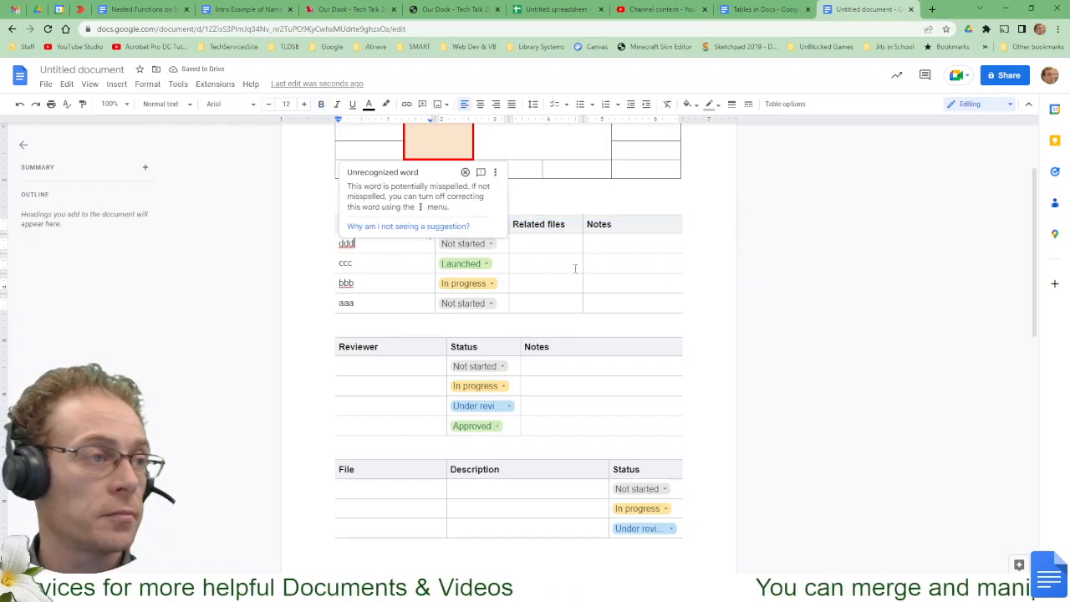
pyautogui.click(627, 269)
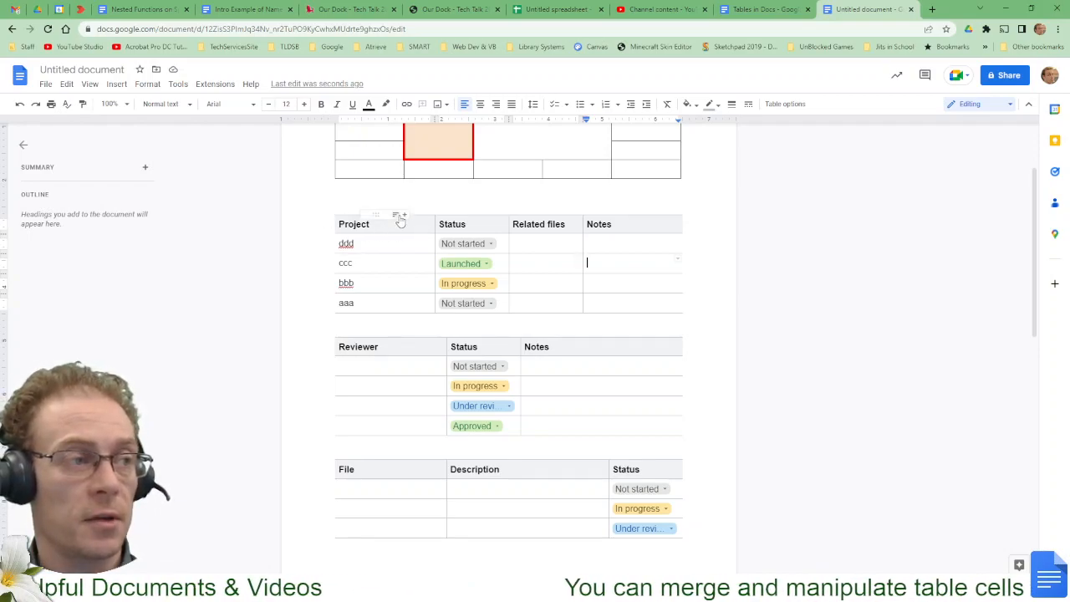
# Step: Sort the Project table by its Project column in ascending and in descending order, and by its Status column in ascending order
pyautogui.click(396, 216)
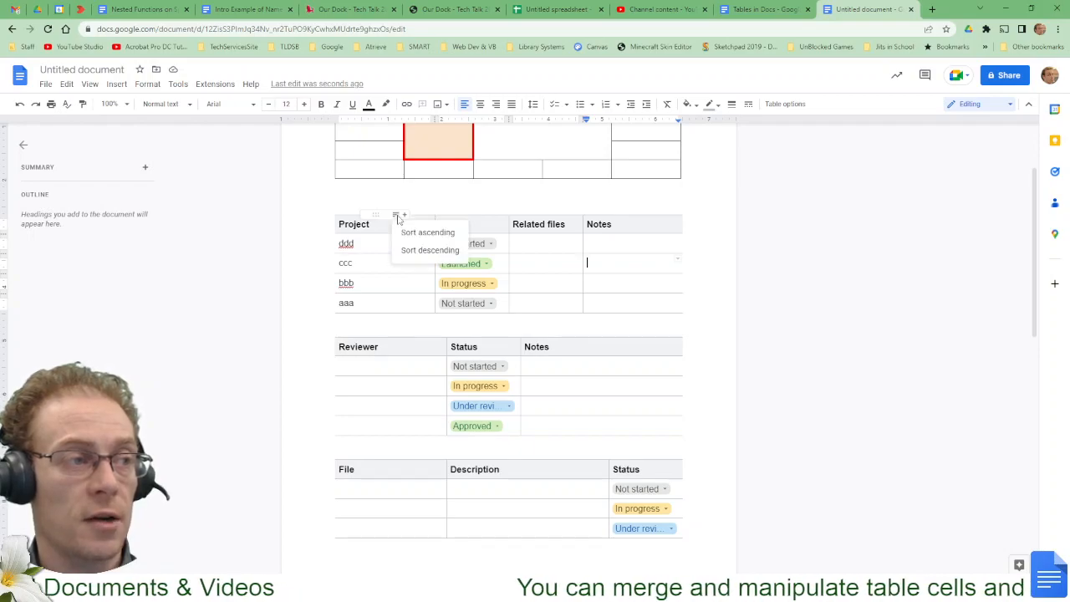
pyautogui.click(427, 232)
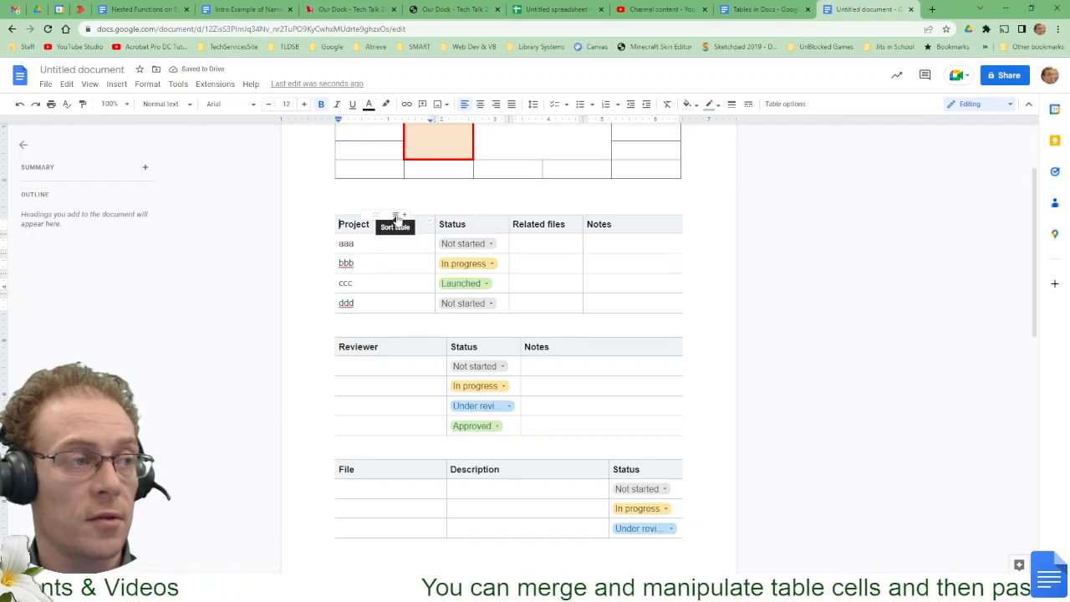
pyautogui.click(397, 219)
pyautogui.click(411, 250)
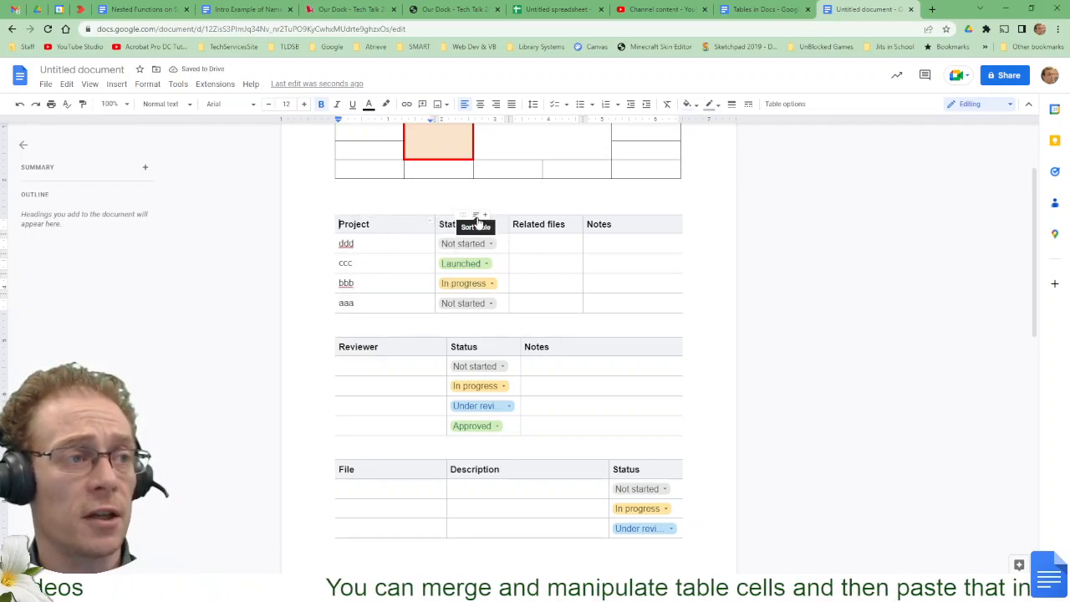
pyautogui.click(478, 219)
pyautogui.click(485, 233)
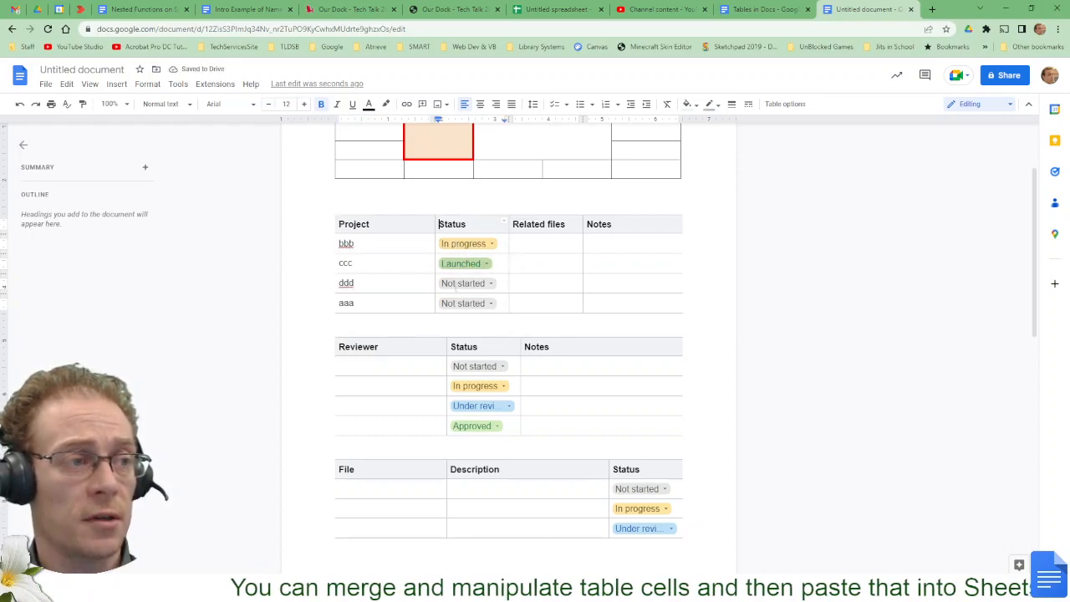
# Step: View the status choices of the bbb row and the elements available for insertion in the document
pyautogui.click(495, 243)
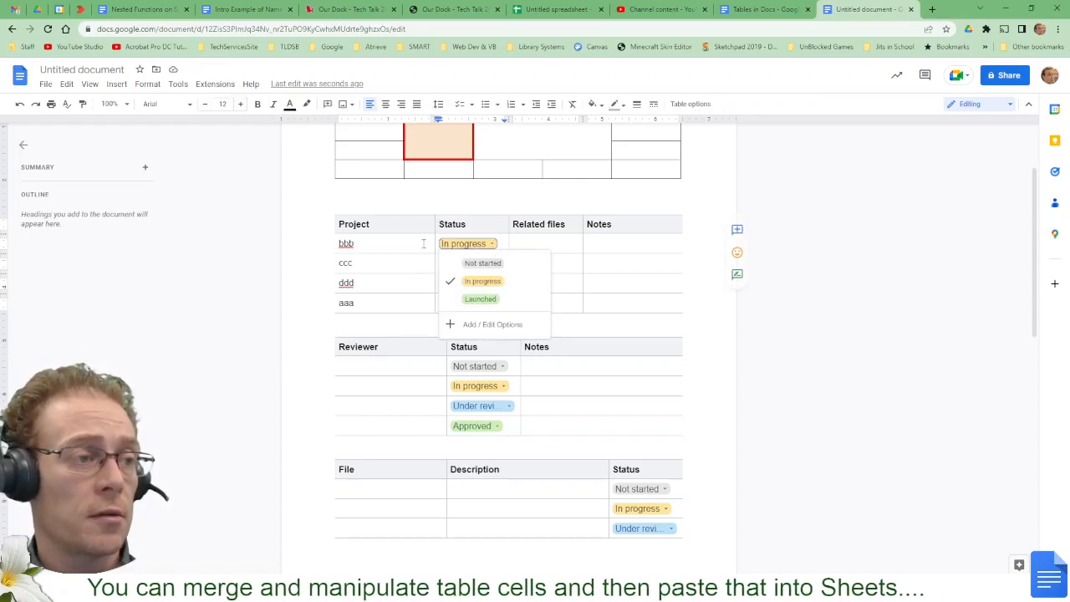
pyautogui.click(552, 243)
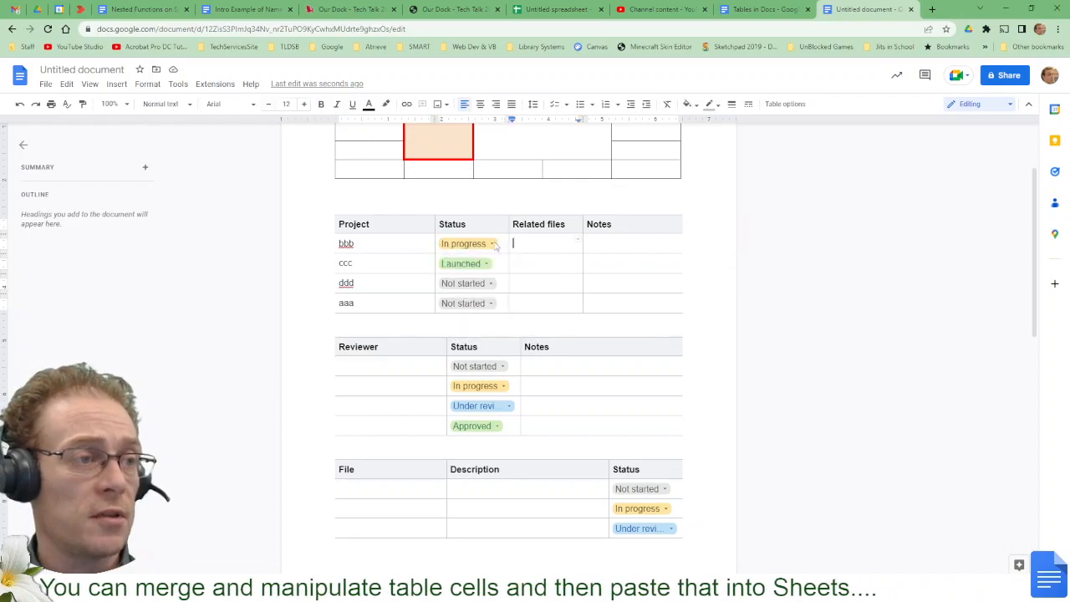
pyautogui.click(116, 84)
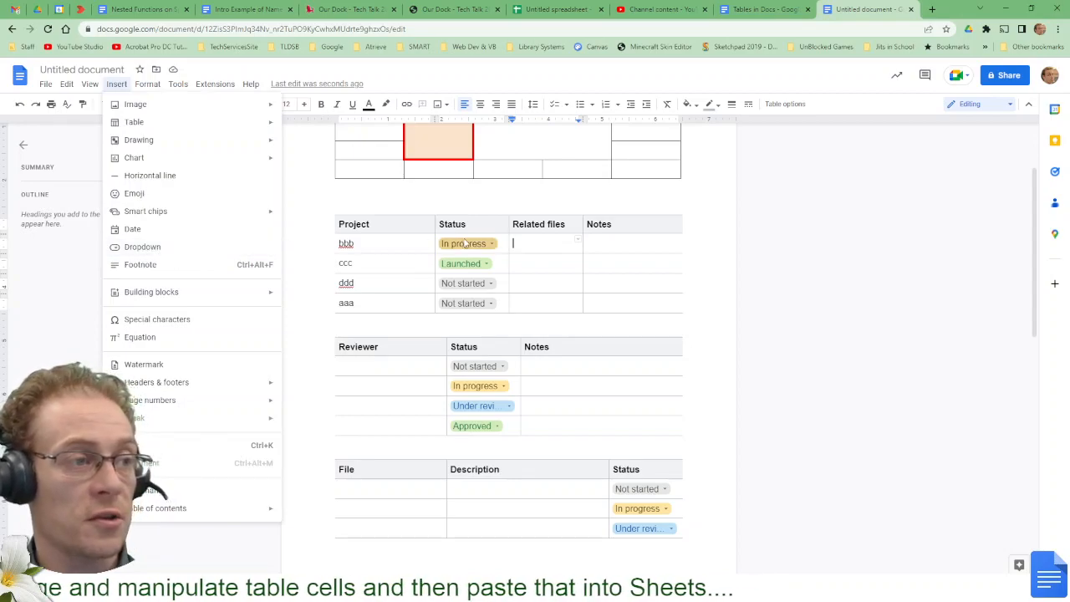
pyautogui.click(552, 247)
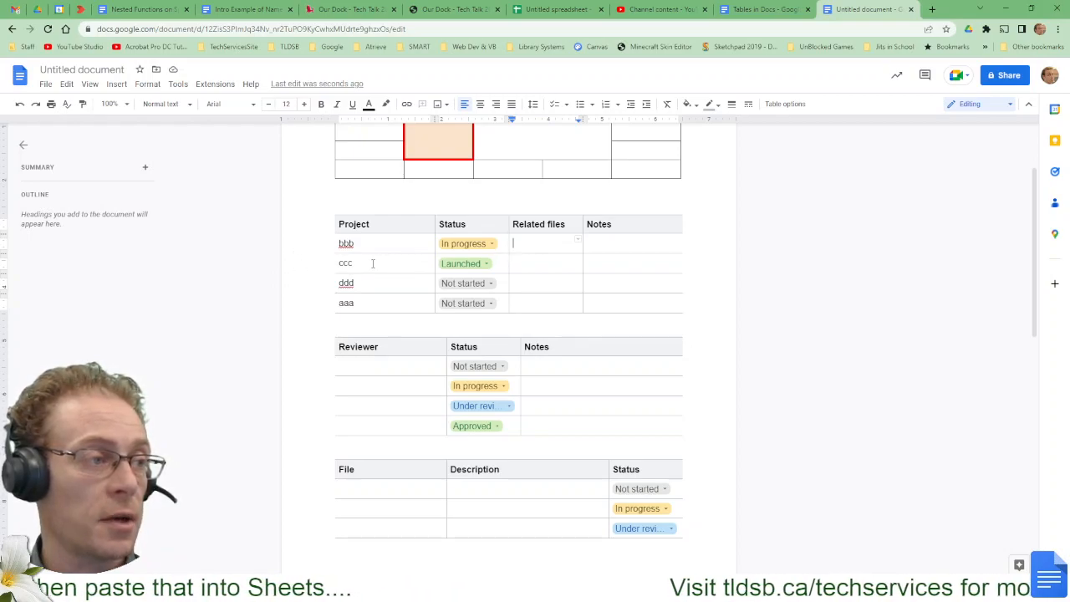
# Step: Reorder the Project table: place the ccc row below the ddd row and arrange the columns as Project, Notes, Status, Related files
pyautogui.moveTo(306, 262); pyautogui.dragTo(306, 240)
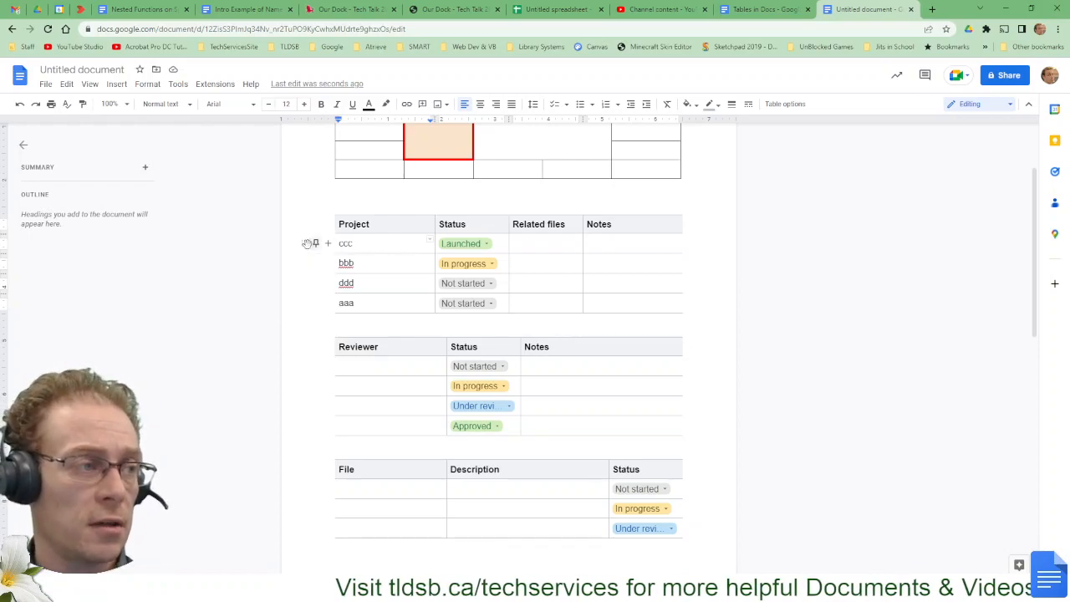
pyautogui.moveTo(304, 243); pyautogui.dragTo(307, 291)
pyautogui.moveTo(454, 215)
pyautogui.mouseDown()
pyautogui.moveTo(571, 216)
pyautogui.moveTo(460, 212)
pyautogui.mouseUp()
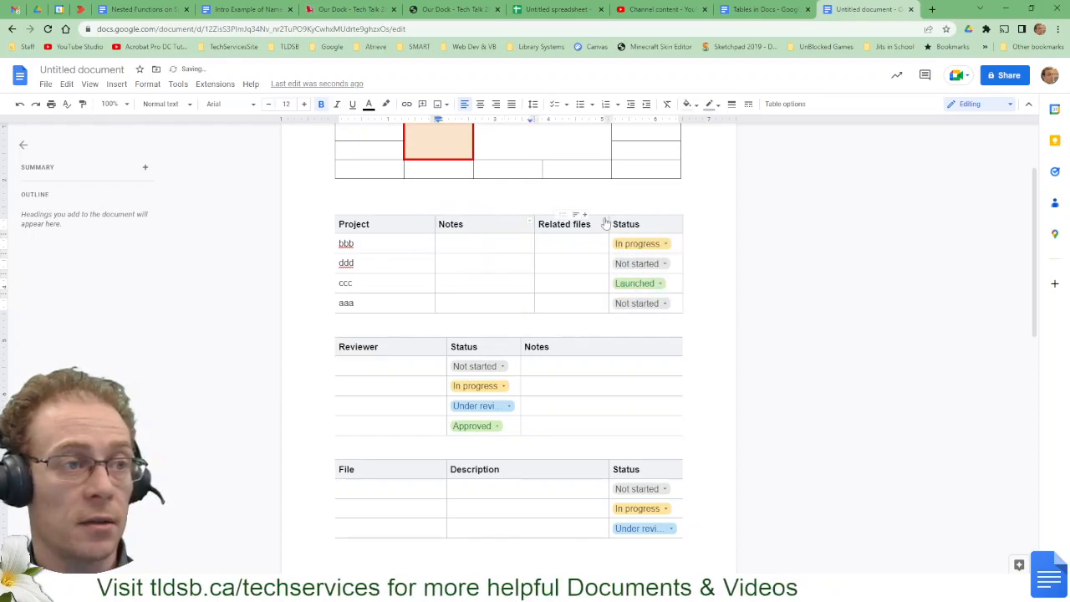
pyautogui.moveTo(637, 213); pyautogui.dragTo(547, 215)
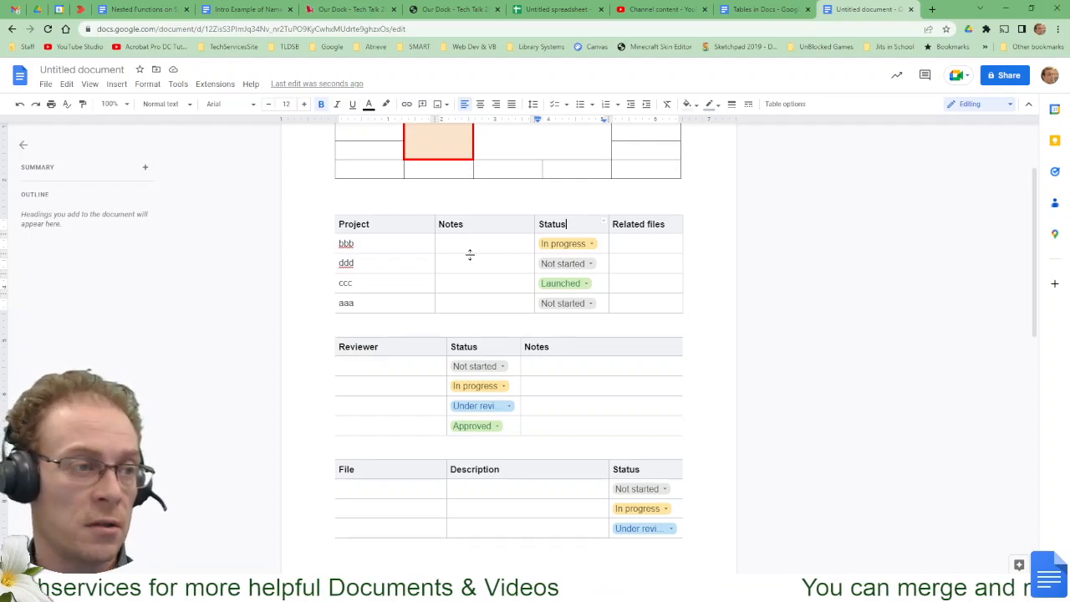
pyautogui.click(458, 262)
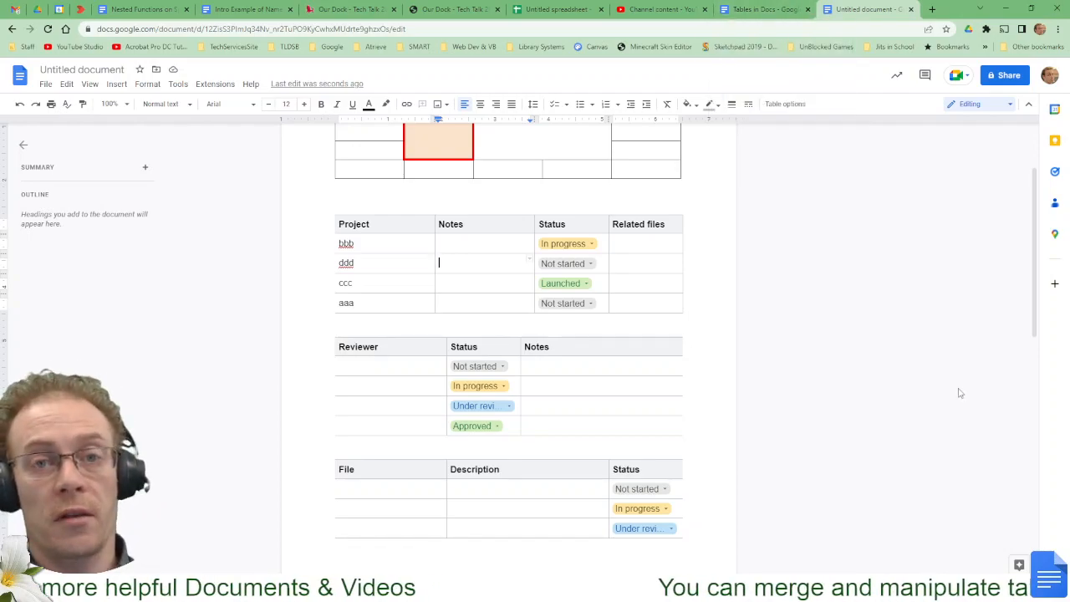
# Step: Switch to the Tables in Docs document and review its sections on adding rows or columns and resizing rows and columns
pyautogui.click(750, 10)
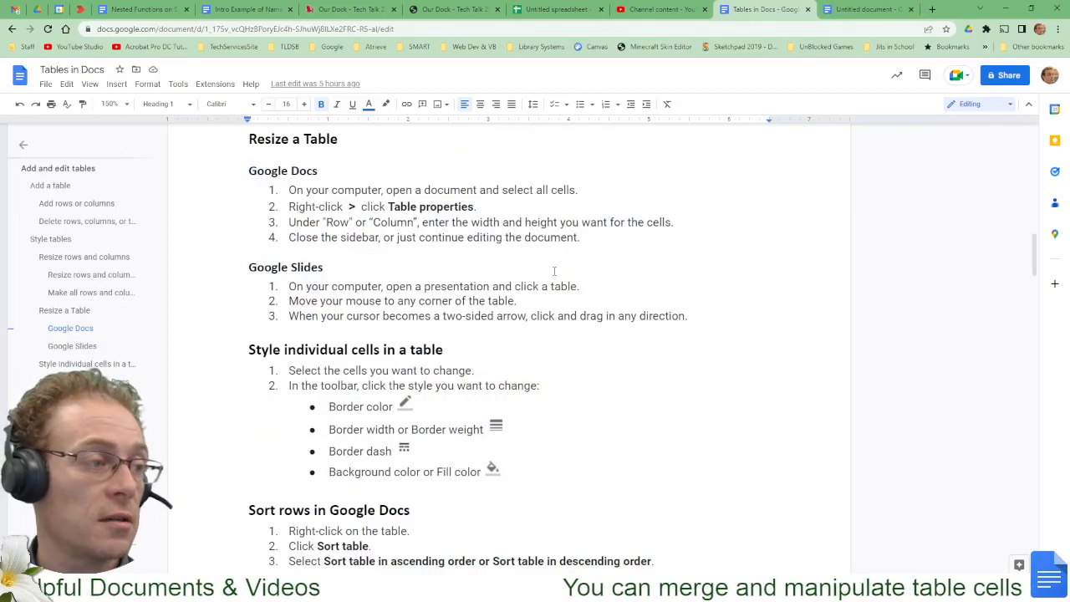
pyautogui.scroll(2, 419, 272)
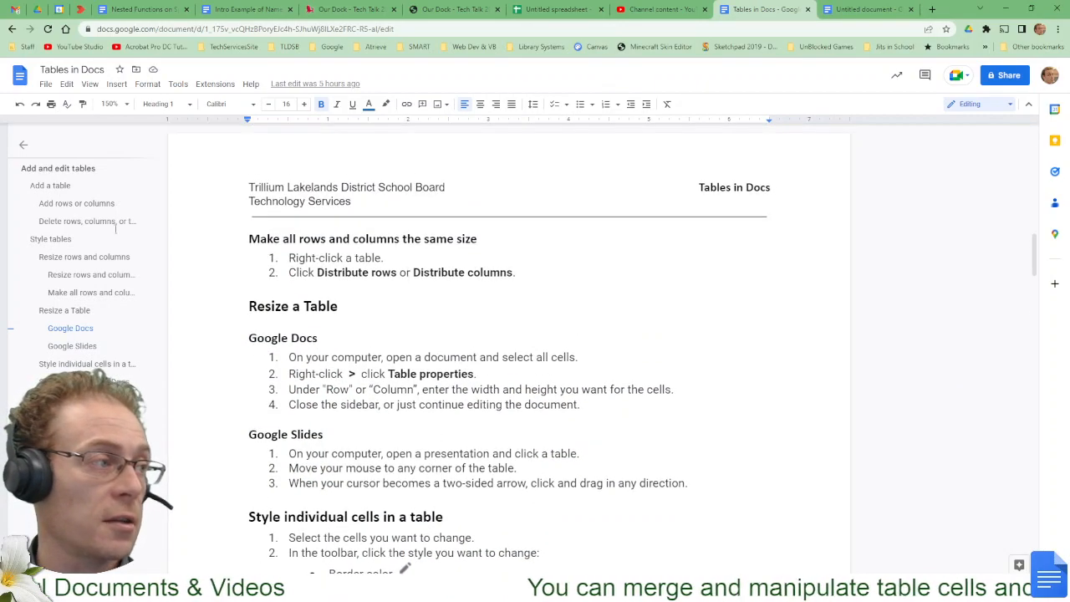
pyautogui.click(79, 203)
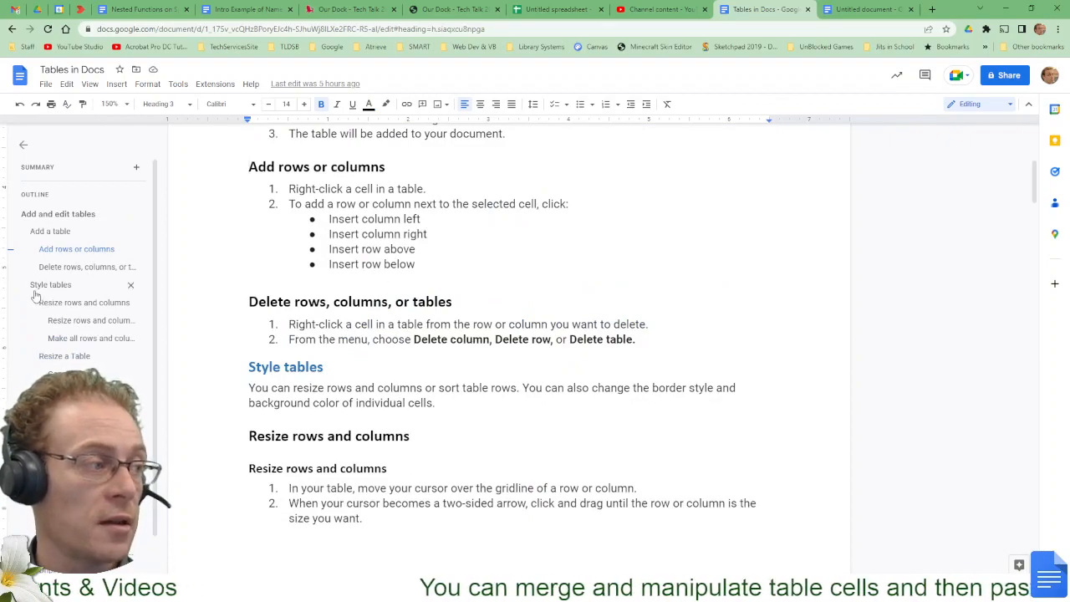
pyautogui.click(117, 301)
pyautogui.scroll(-4, 367, 192)
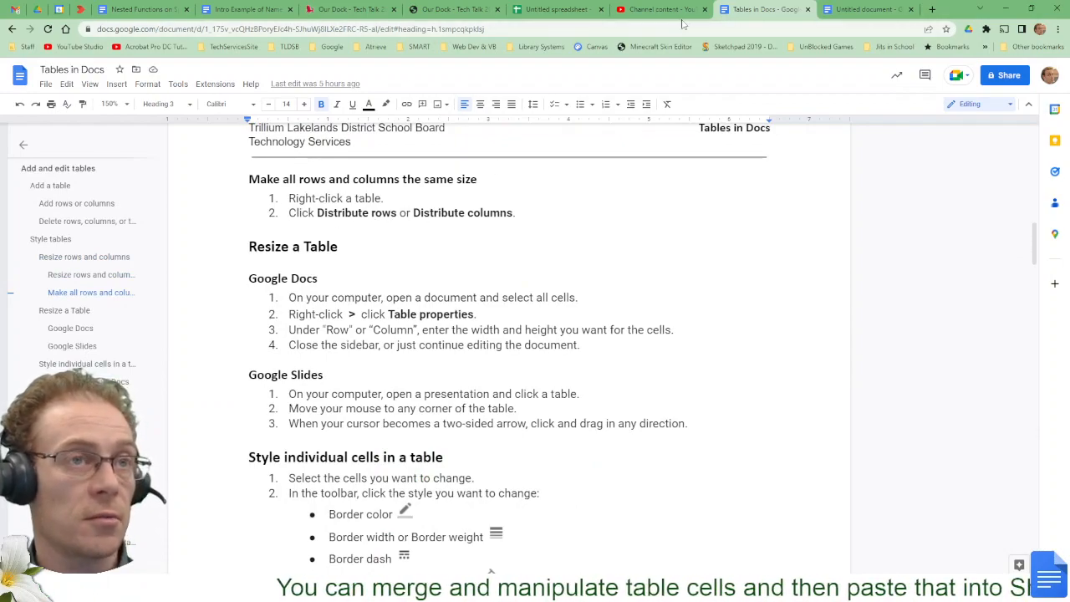
# Step: Return to the untitled document and distribute the columns of the last table, the one starting with Type, evenly
pyautogui.click(891, 8)
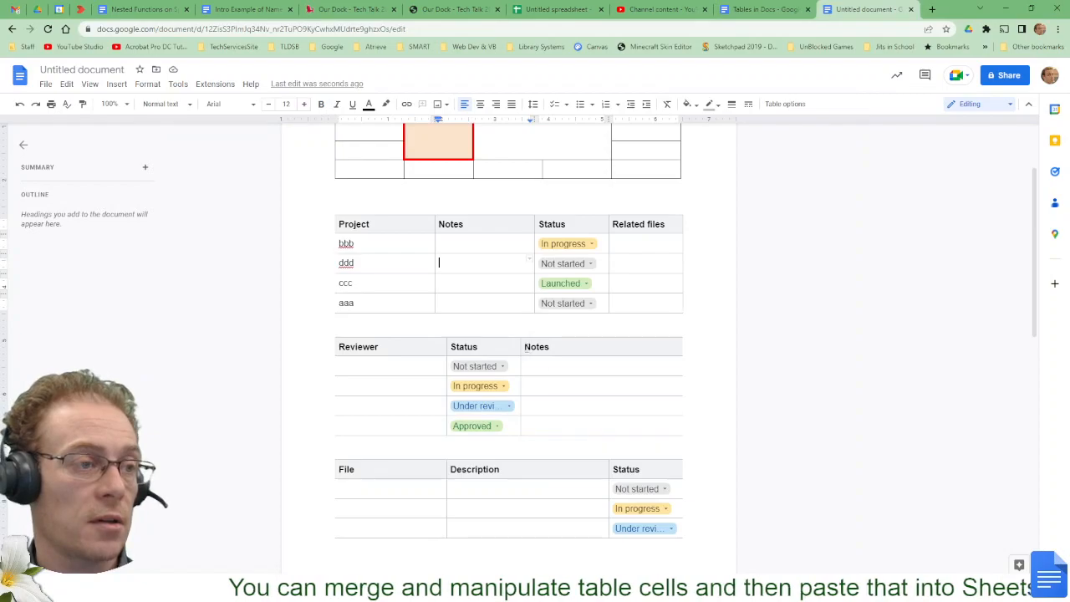
pyautogui.scroll(-4, 460, 286)
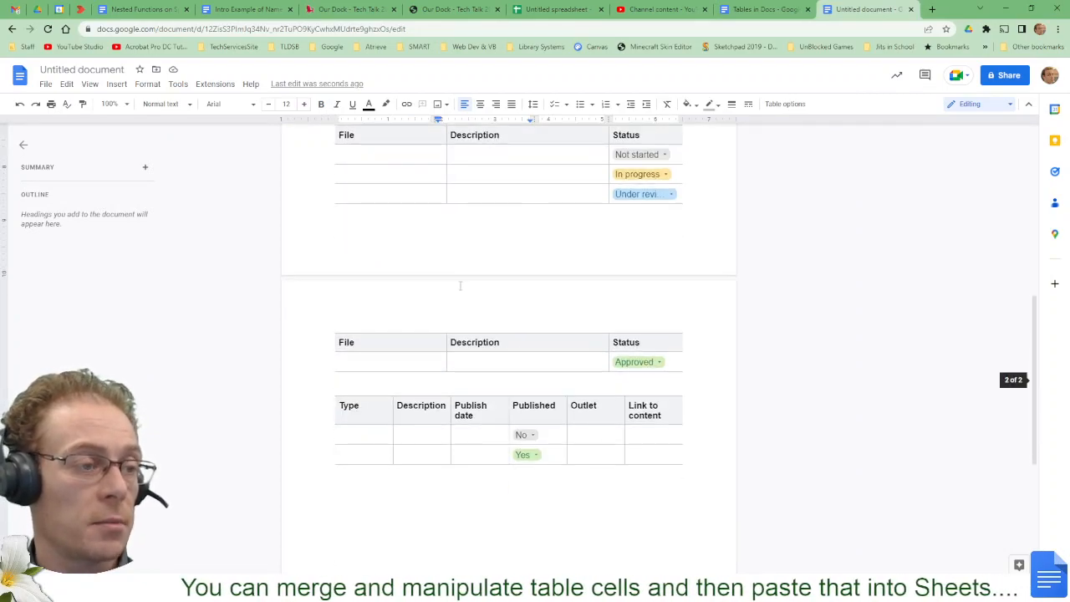
pyautogui.scroll(-2, 460, 286)
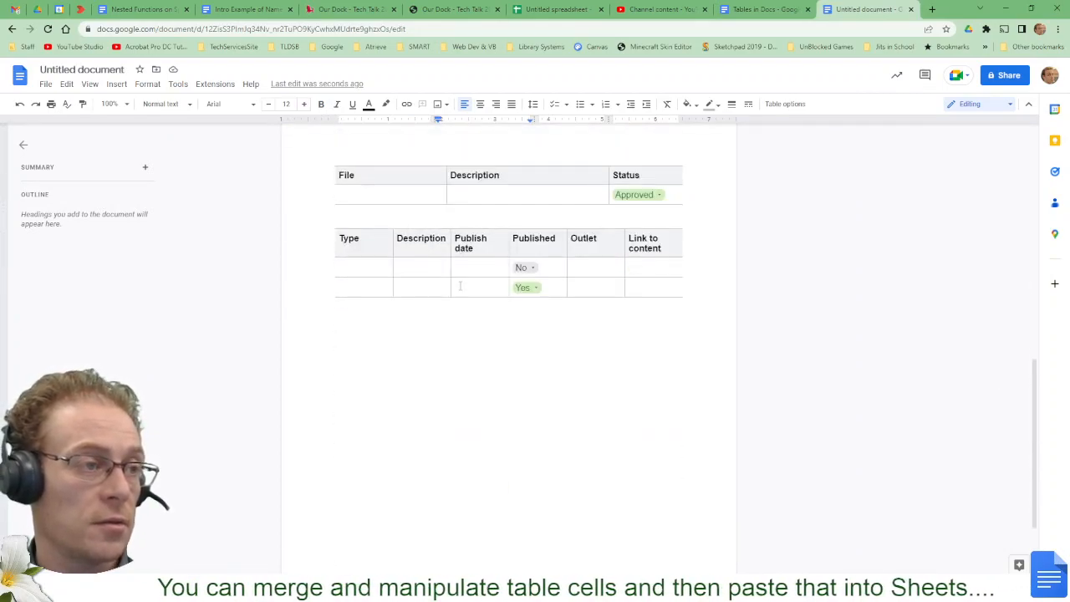
pyautogui.rightClick(426, 262)
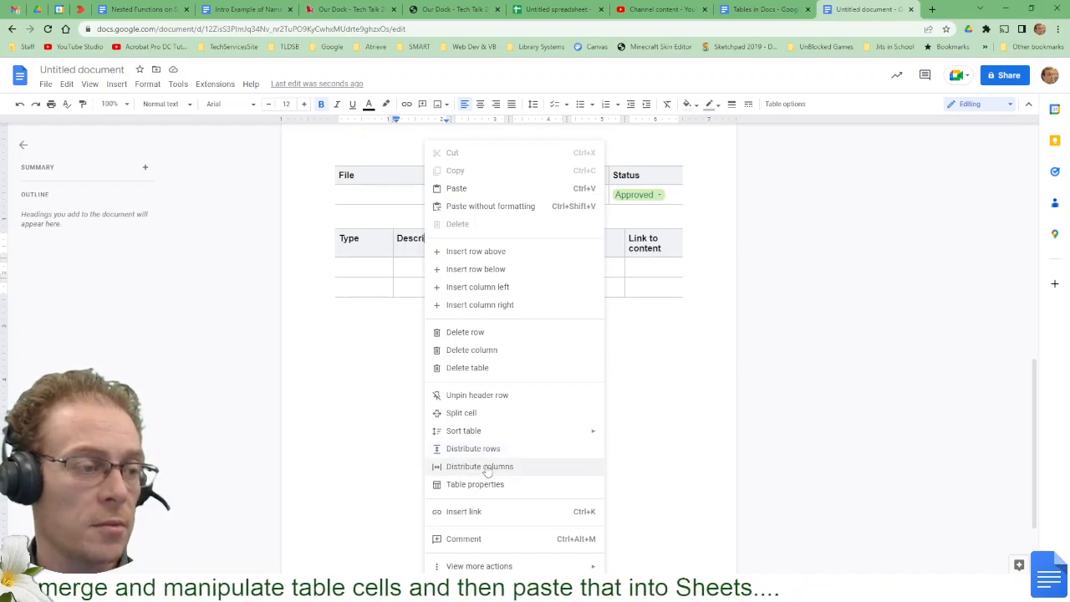
pyautogui.click(487, 465)
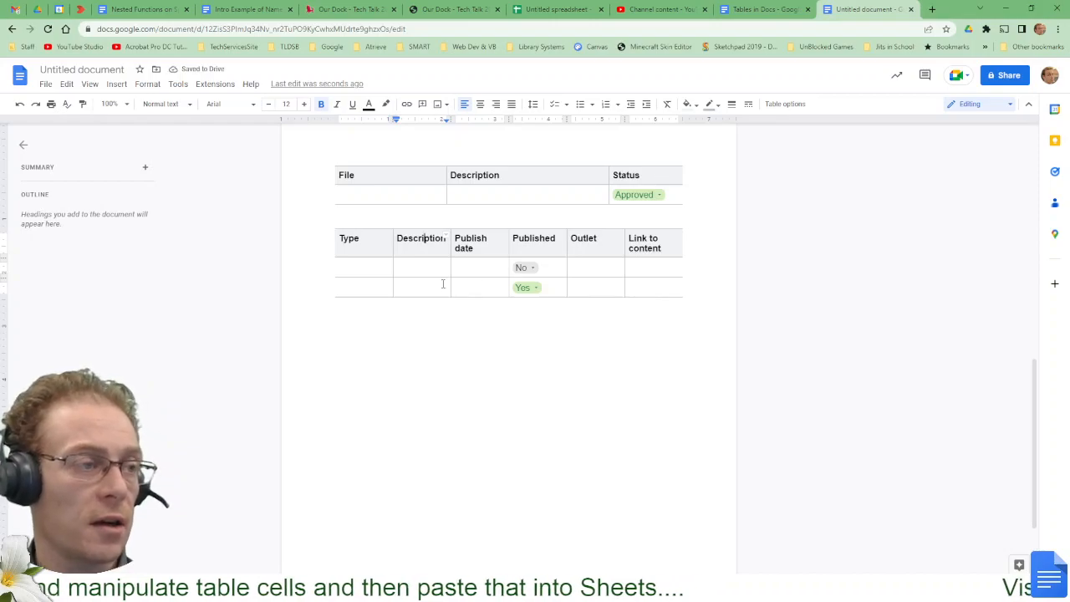
# Step: Fill the first Description cell of the last table with several lines of random sample text and distribute the table's rows evenly
pyautogui.write('asdfasdfasd')
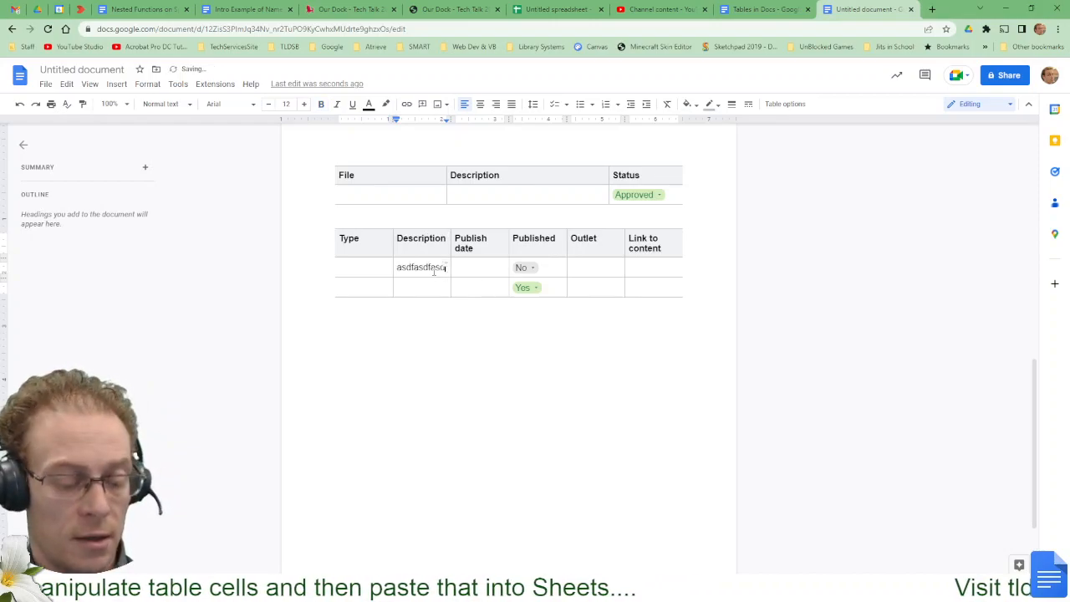
pyautogui.write('fasdfASD Da d sadfasfdas fasd ASD adsada d')
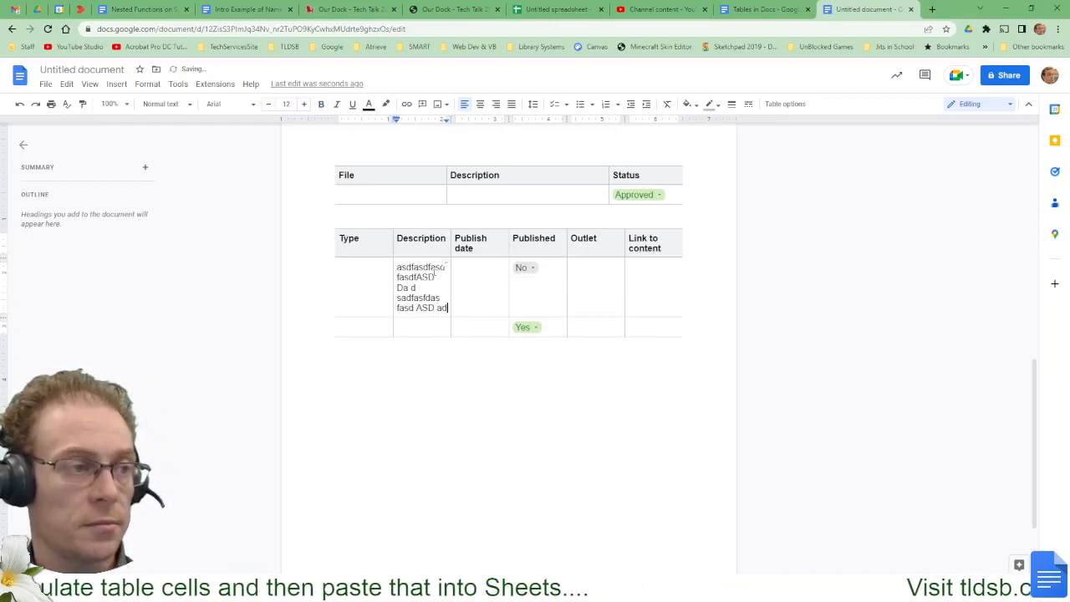
pyautogui.rightClick(467, 284)
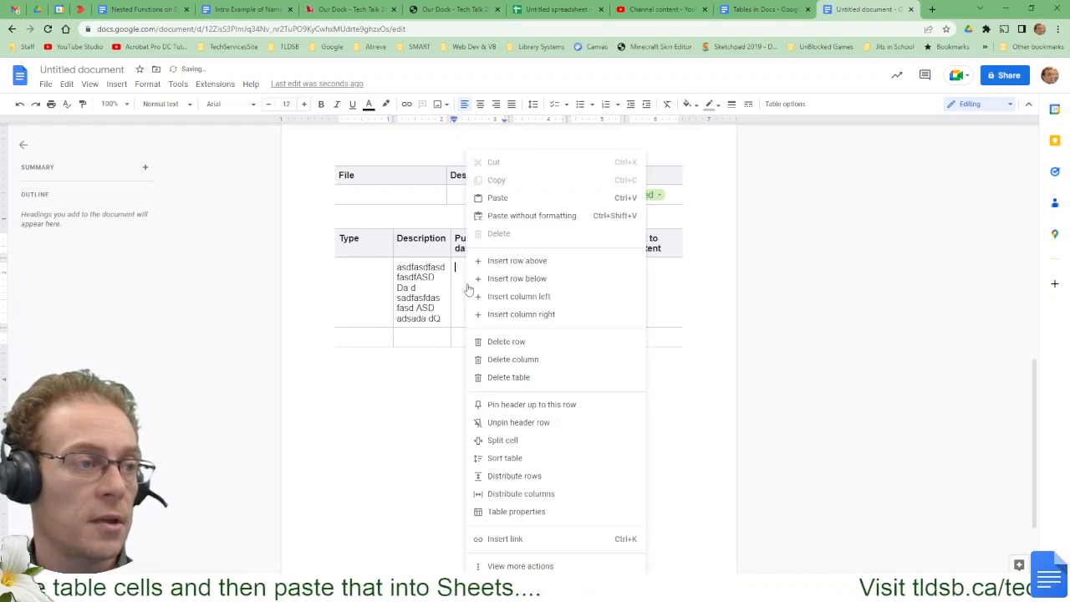
pyautogui.click(537, 475)
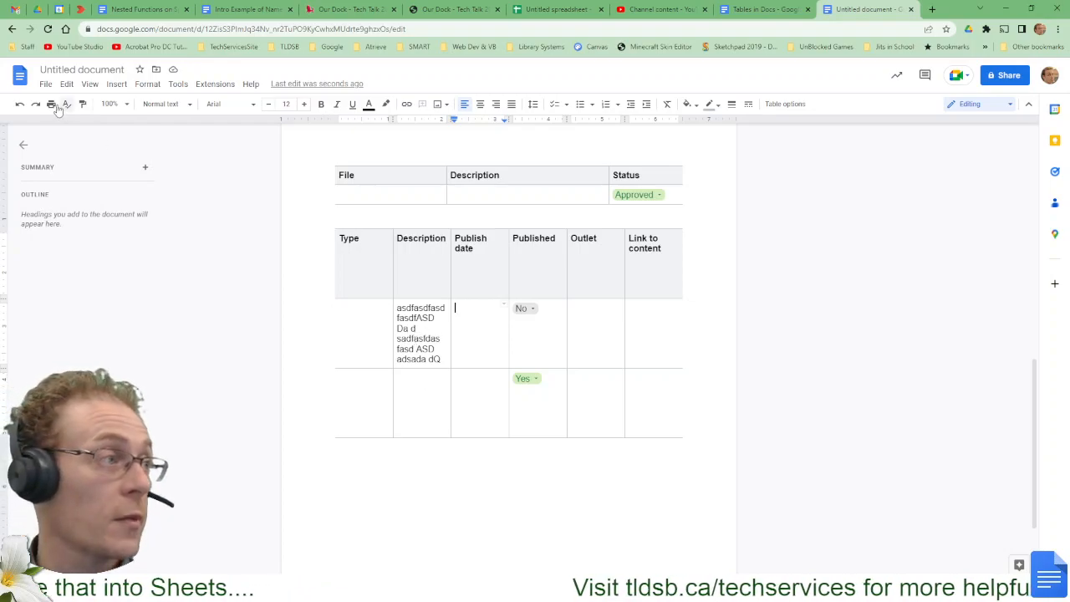
# Step: Undo the row distribution and the last part of the sample text in the Description cell
pyautogui.click(19, 104)
pyautogui.click(19, 103)
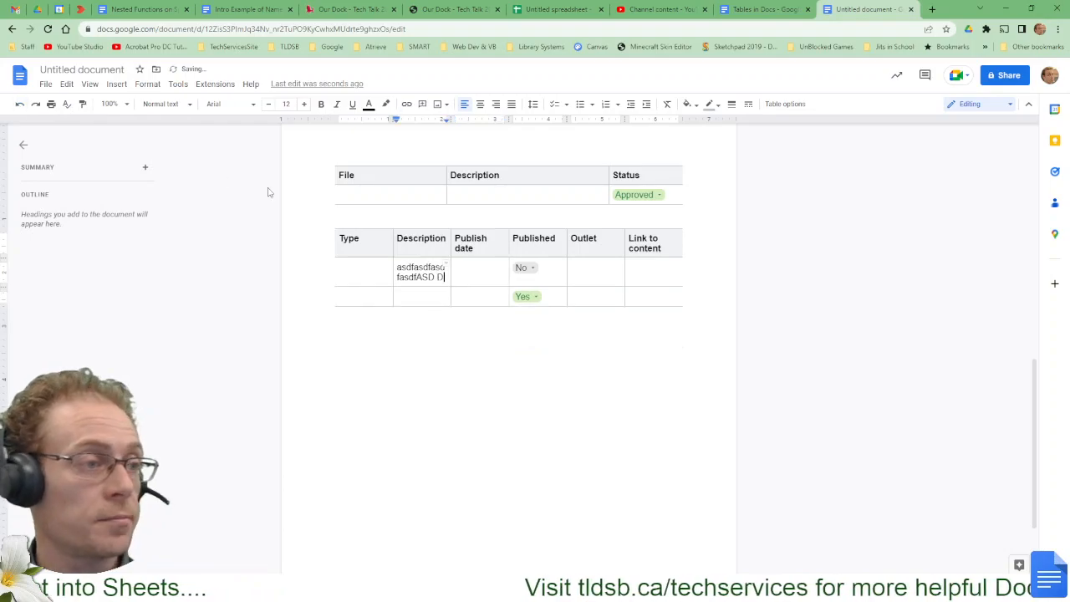
# Step: Distribute the columns of the first table, the one with the red-bordered cell, evenly
pyautogui.scroll(2, 513, 332)
pyautogui.scroll(4, 513, 332)
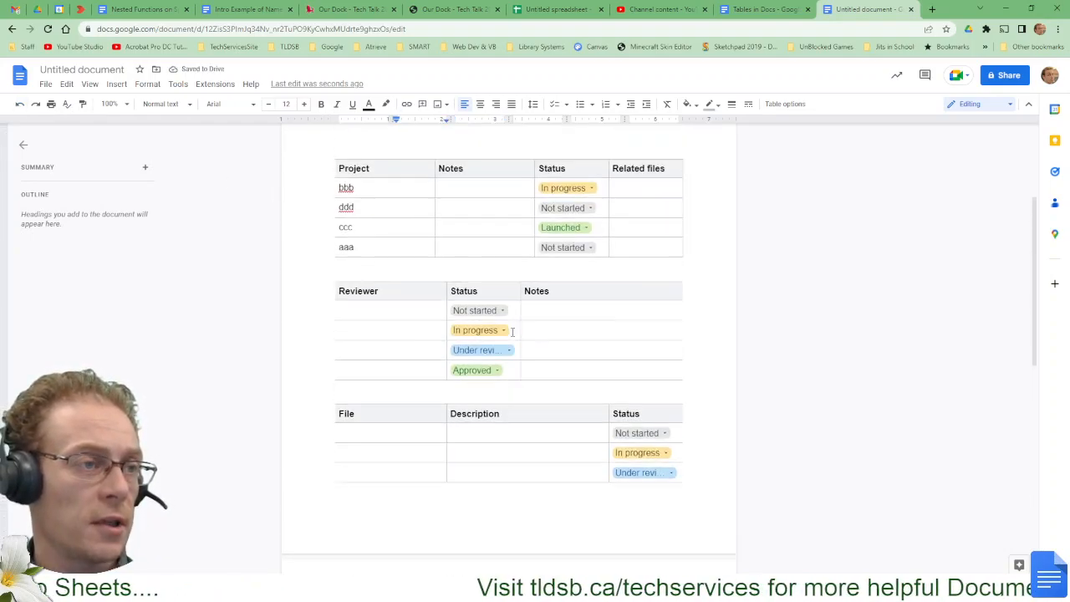
pyautogui.scroll(2, 497, 238)
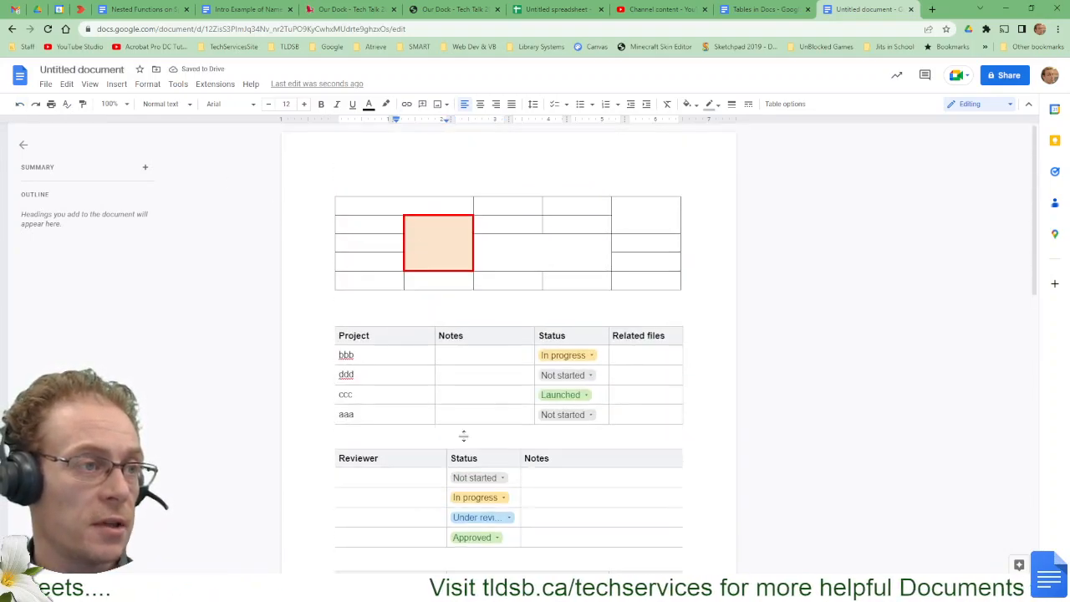
pyautogui.rightClick(375, 224)
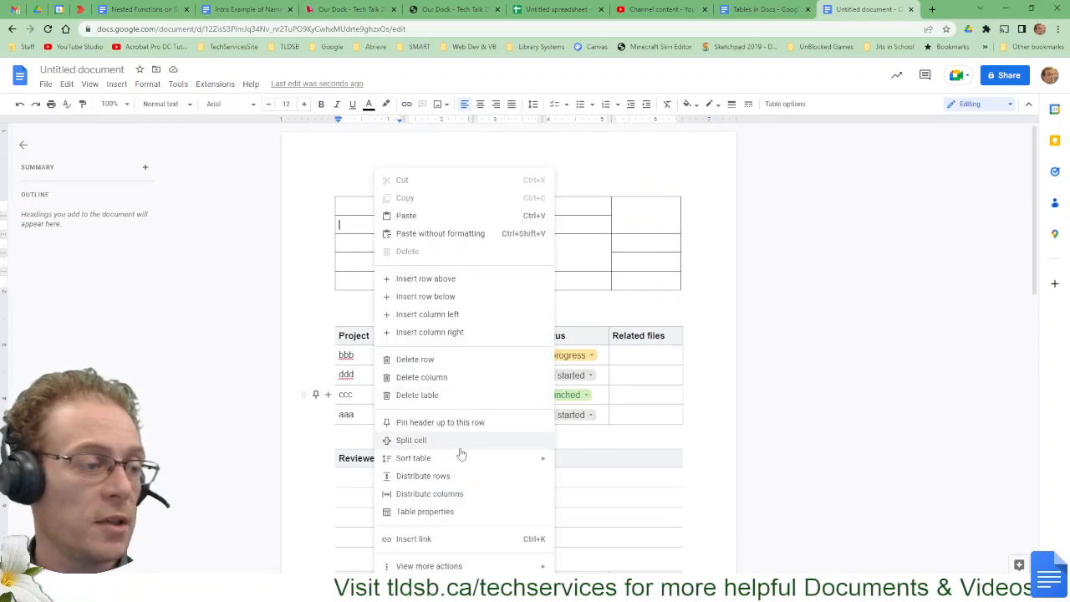
pyautogui.click(429, 494)
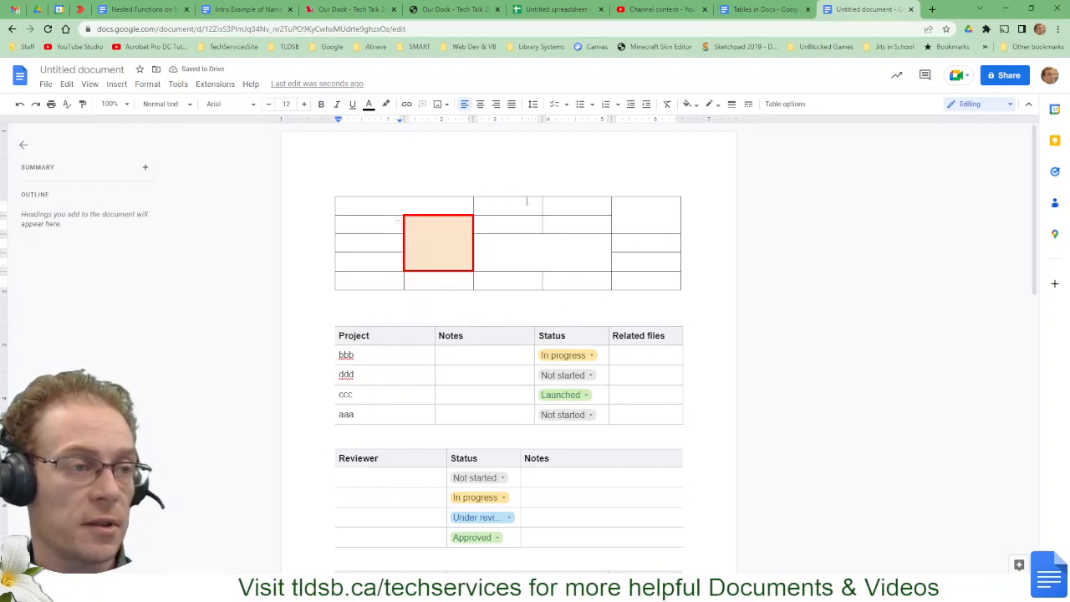
# Step: Distribute the columns of the Project table evenly
pyautogui.click(390, 359)
pyautogui.rightClick(389, 359)
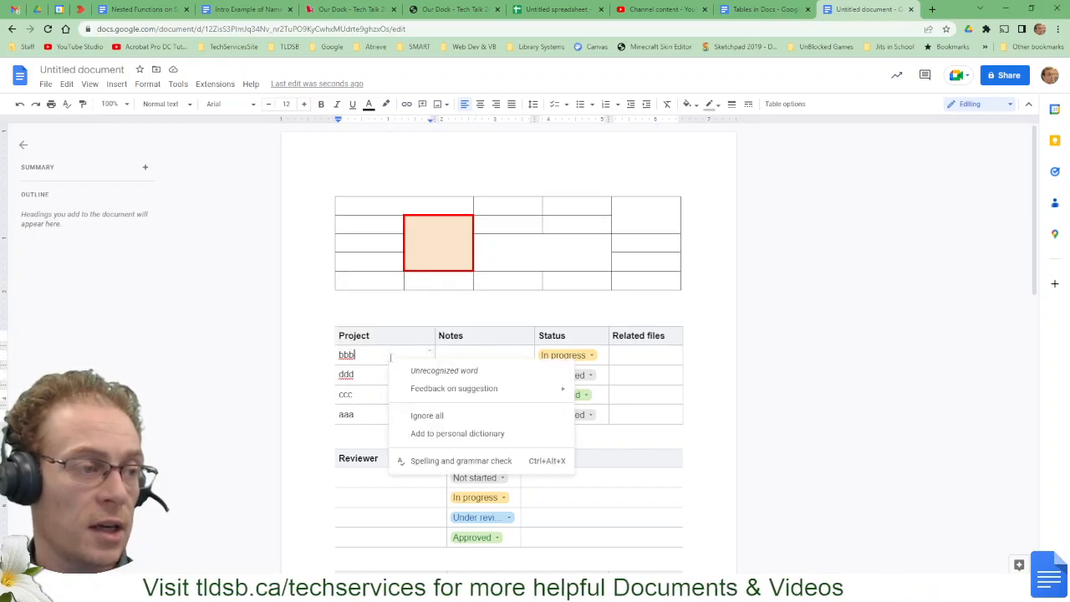
pyautogui.click(365, 398)
pyautogui.rightClick(364, 398)
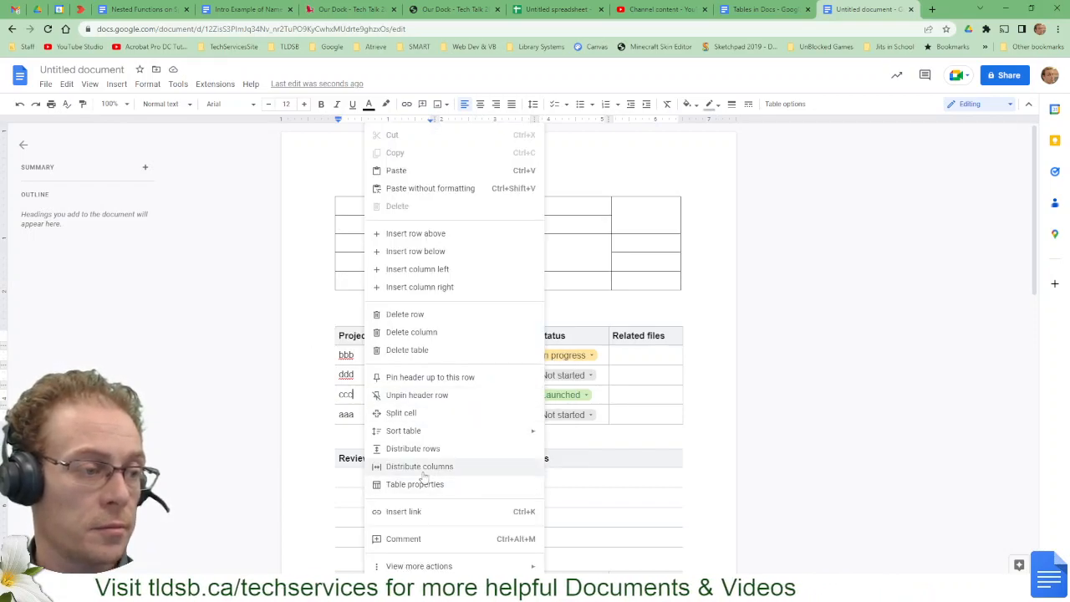
pyautogui.click(419, 466)
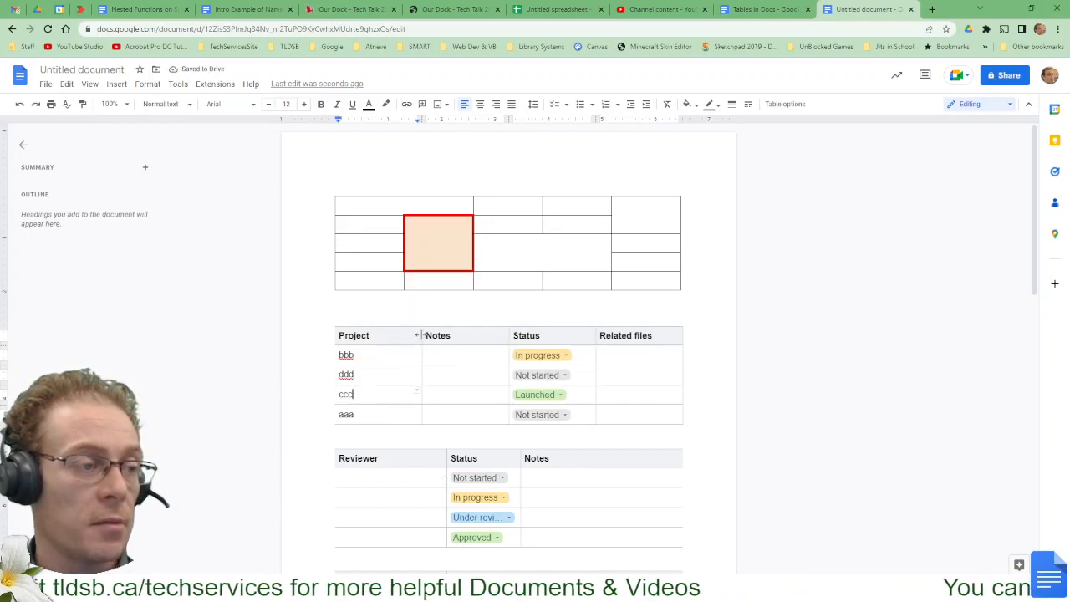
# Step: Narrow the Project, Notes and Status columns of the Project table, and distribute all its columns evenly again
pyautogui.moveTo(420, 336); pyautogui.dragTo(383, 336)
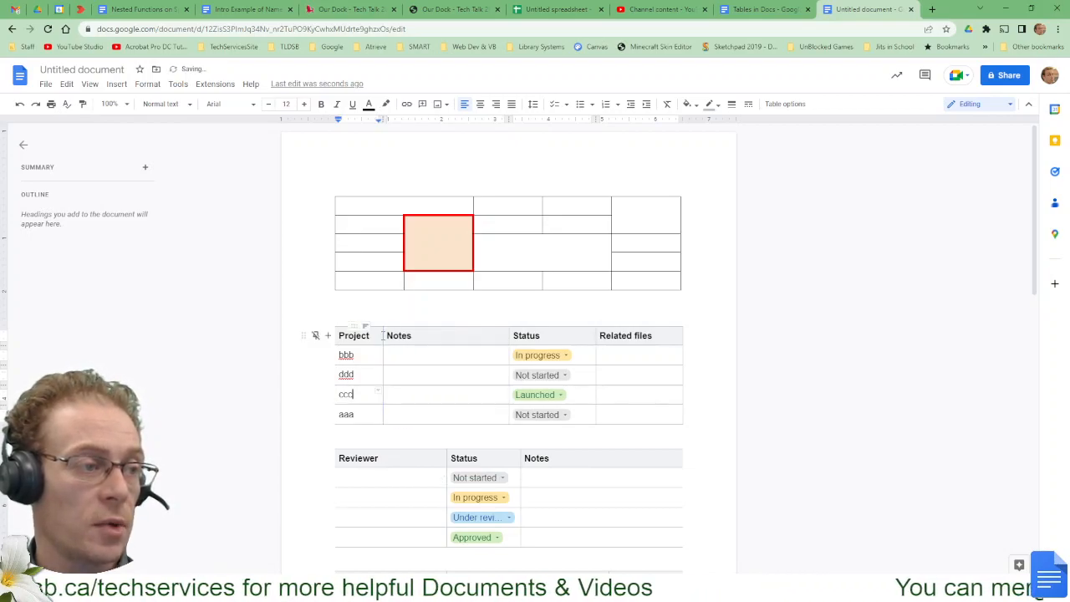
pyautogui.moveTo(507, 335); pyautogui.dragTo(419, 339)
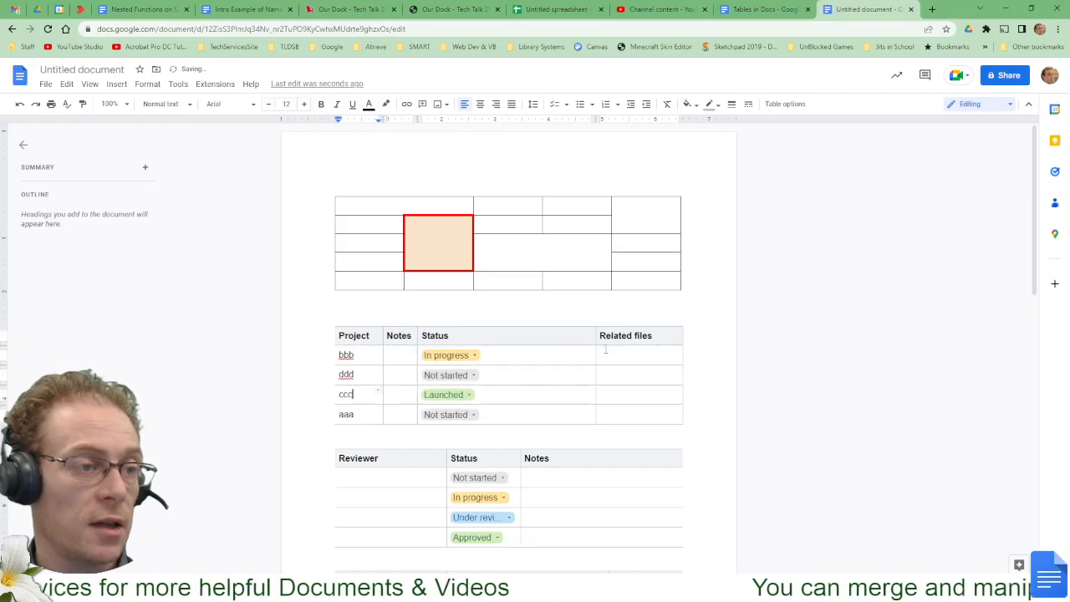
pyautogui.moveTo(594, 347); pyautogui.dragTo(490, 351)
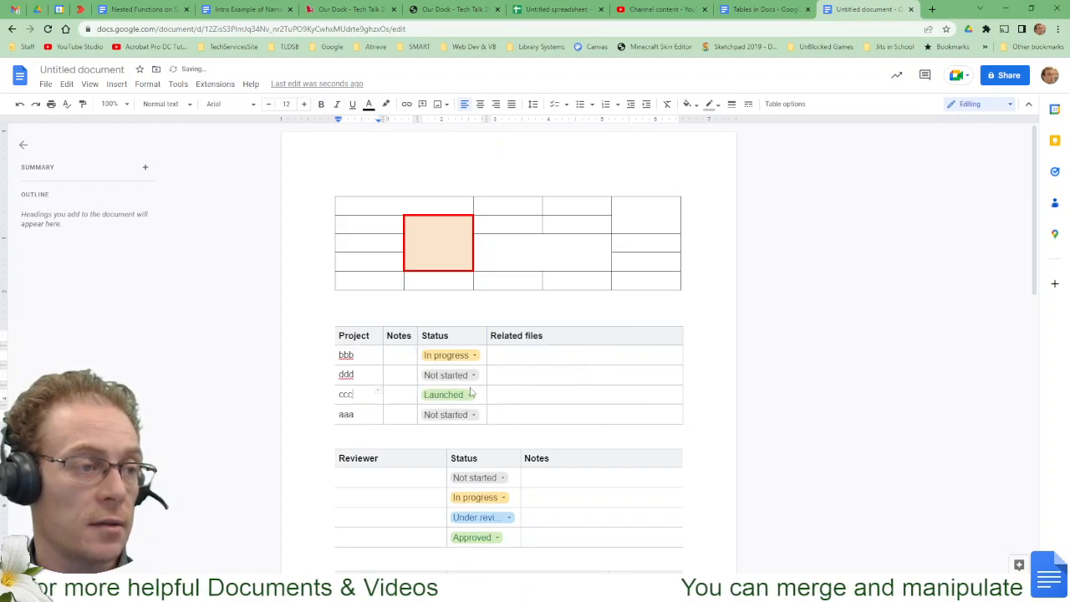
pyautogui.rightClick(559, 355)
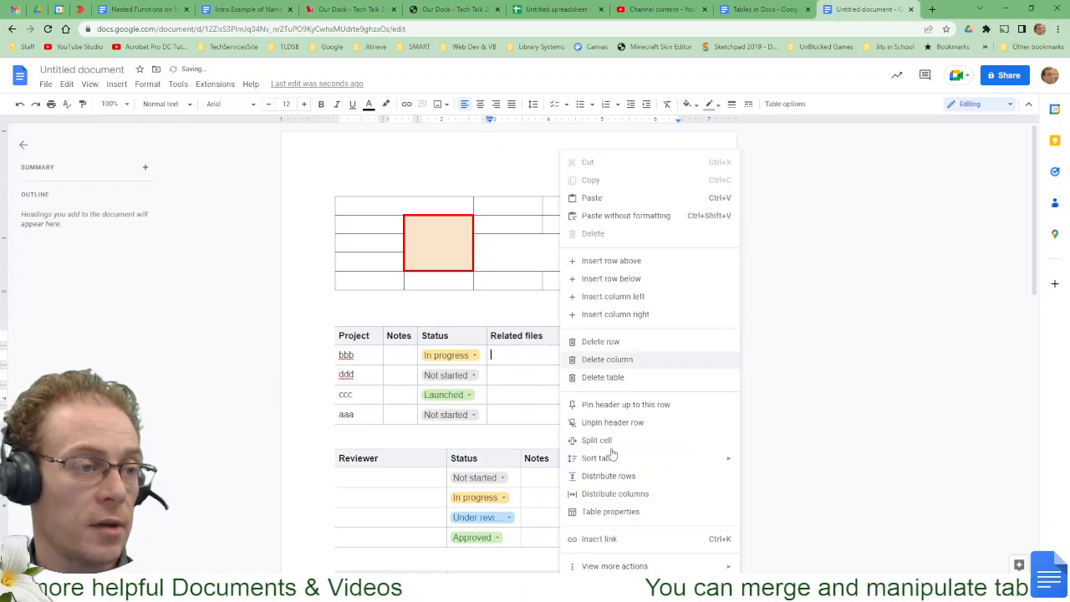
pyautogui.click(609, 494)
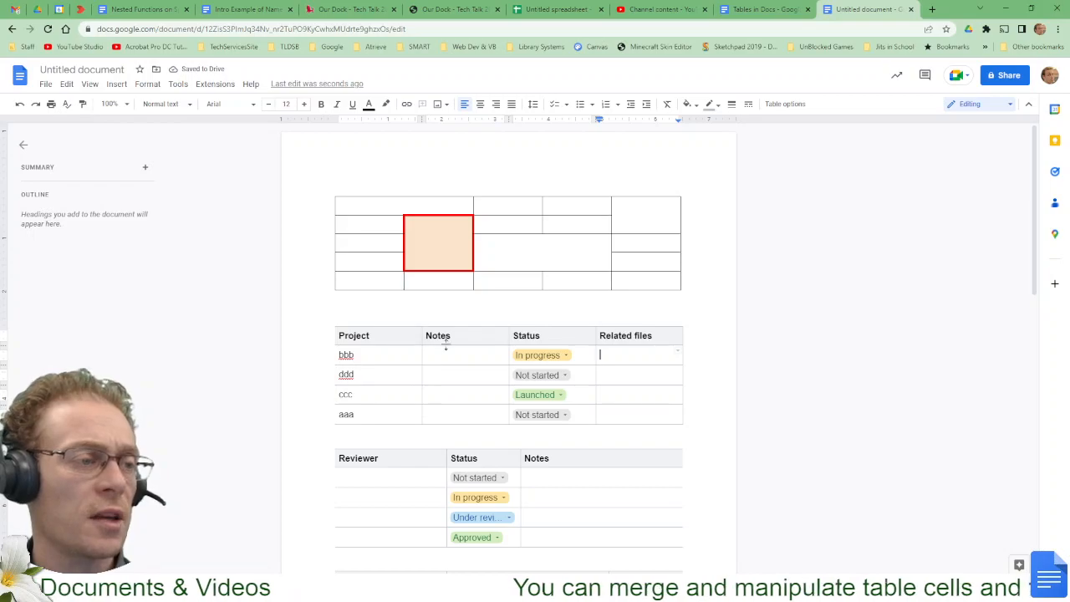
# Step: Switch to the Tables in Docs document and review its sections from resizing a table through pinning header rows
pyautogui.click(790, 7)
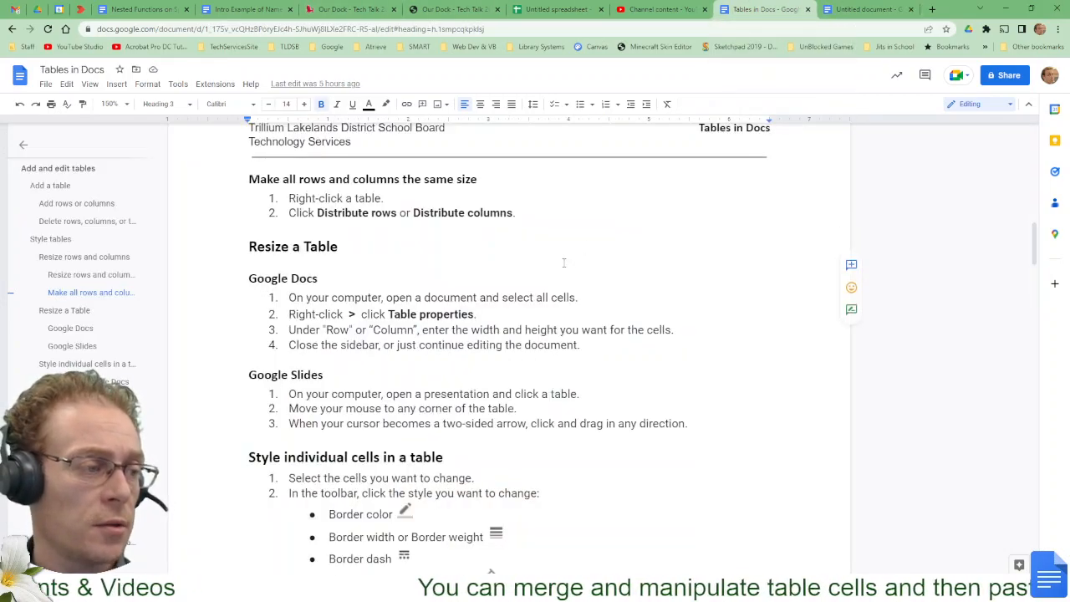
pyautogui.scroll(-2, 564, 262)
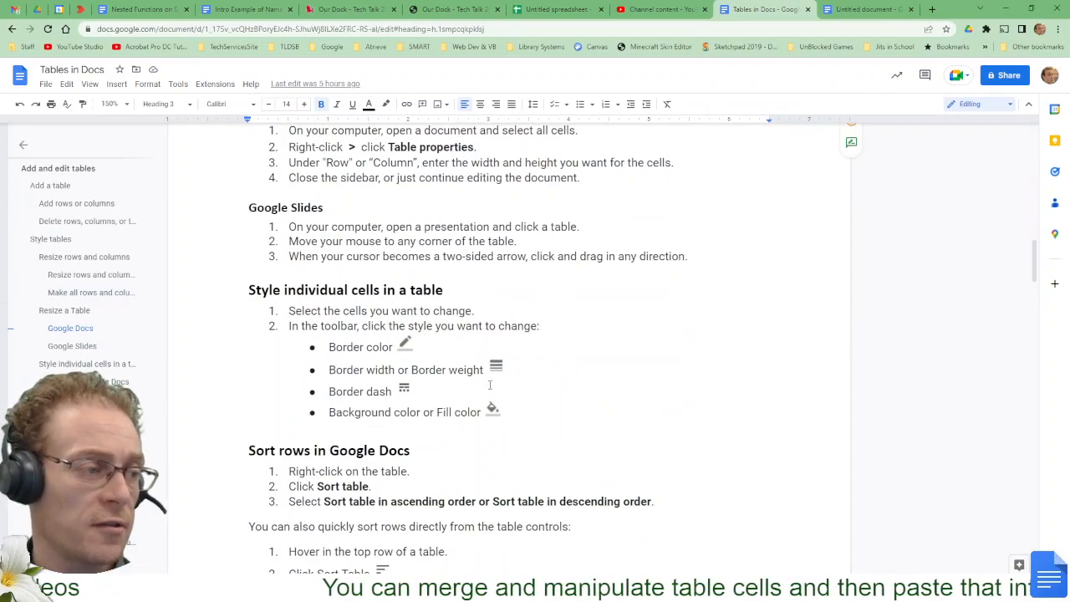
pyautogui.scroll(-4, 490, 385)
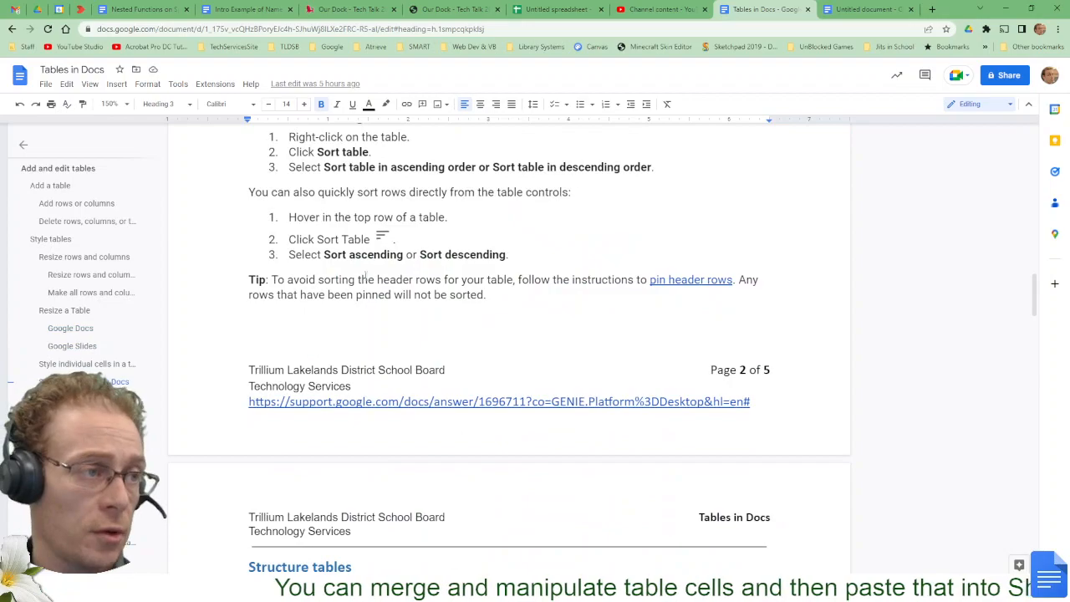
pyautogui.scroll(-4, 350, 254)
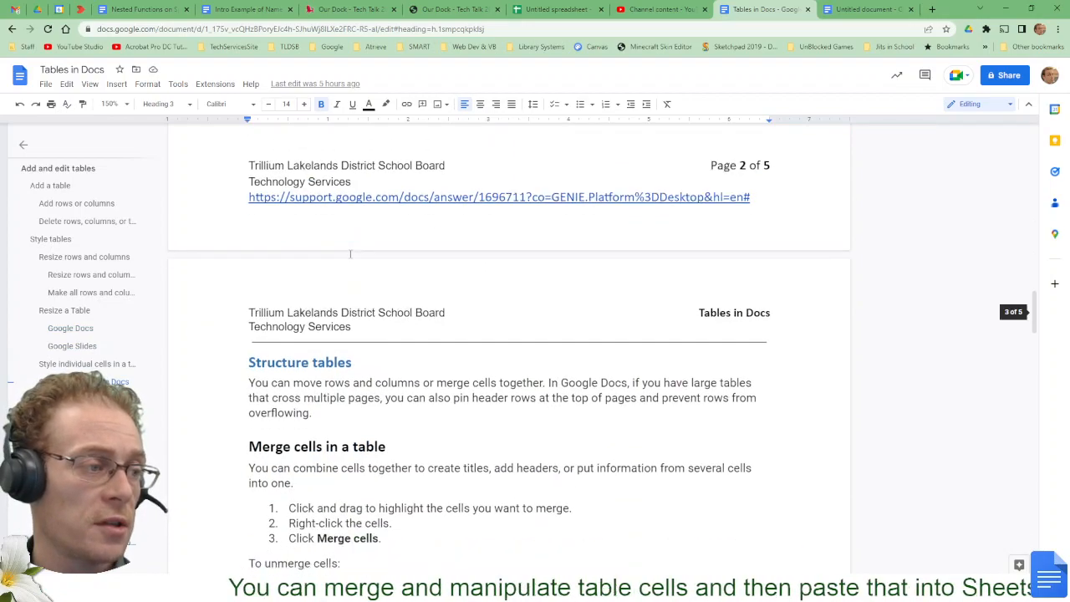
pyautogui.scroll(-5, 350, 253)
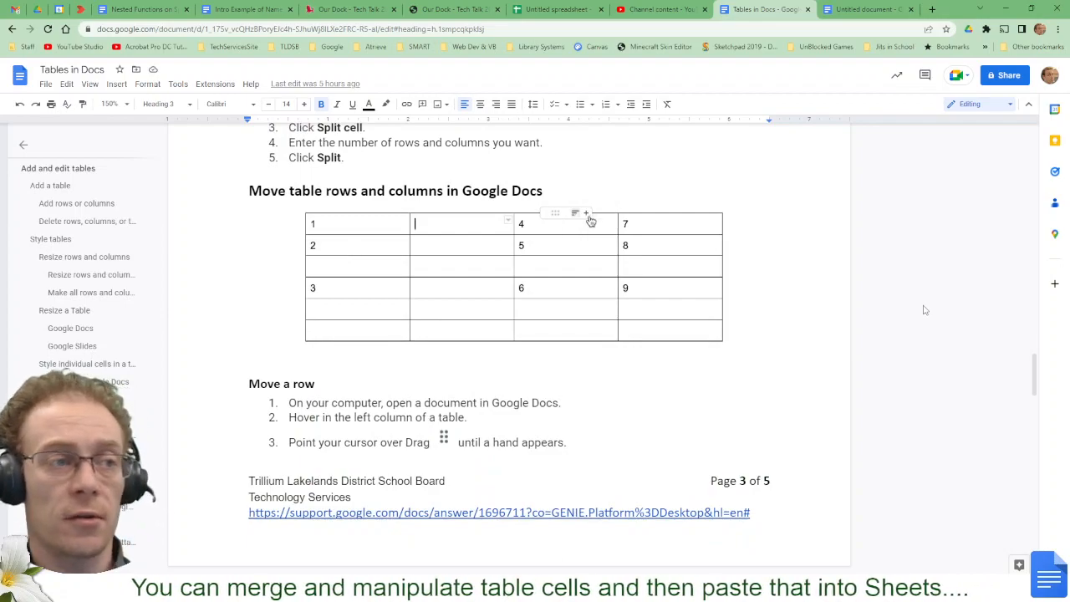
pyautogui.click(587, 214)
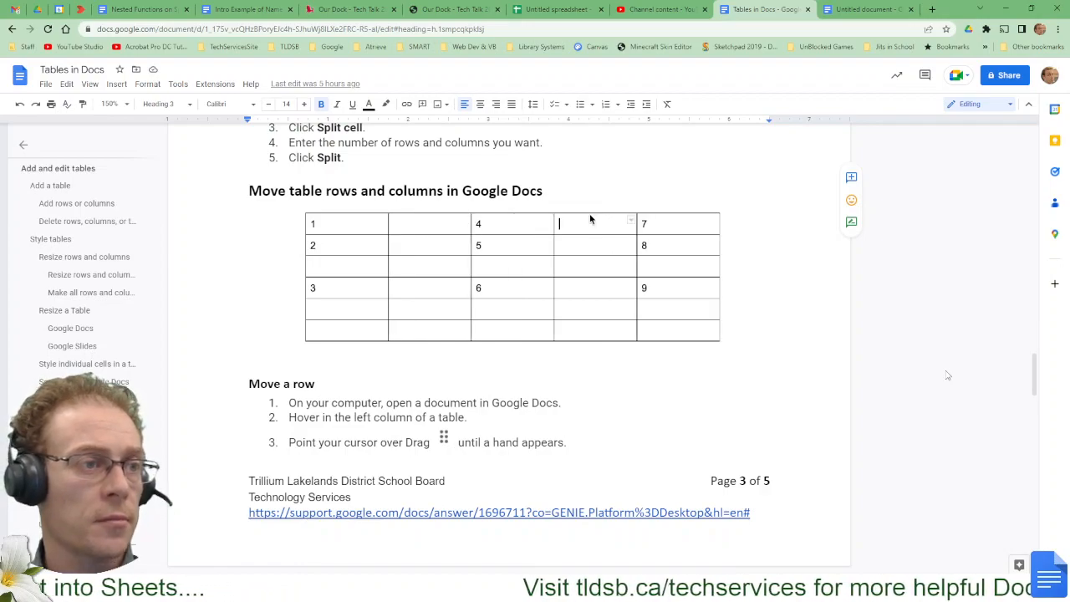
pyautogui.scroll(-6, 948, 376)
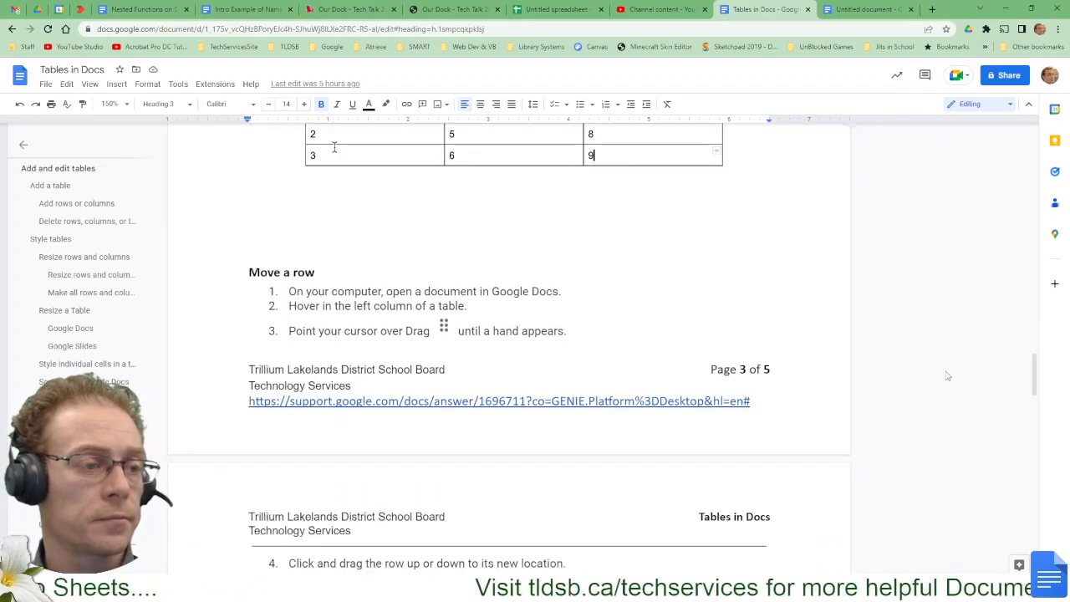
pyautogui.scroll(-3, 762, 340)
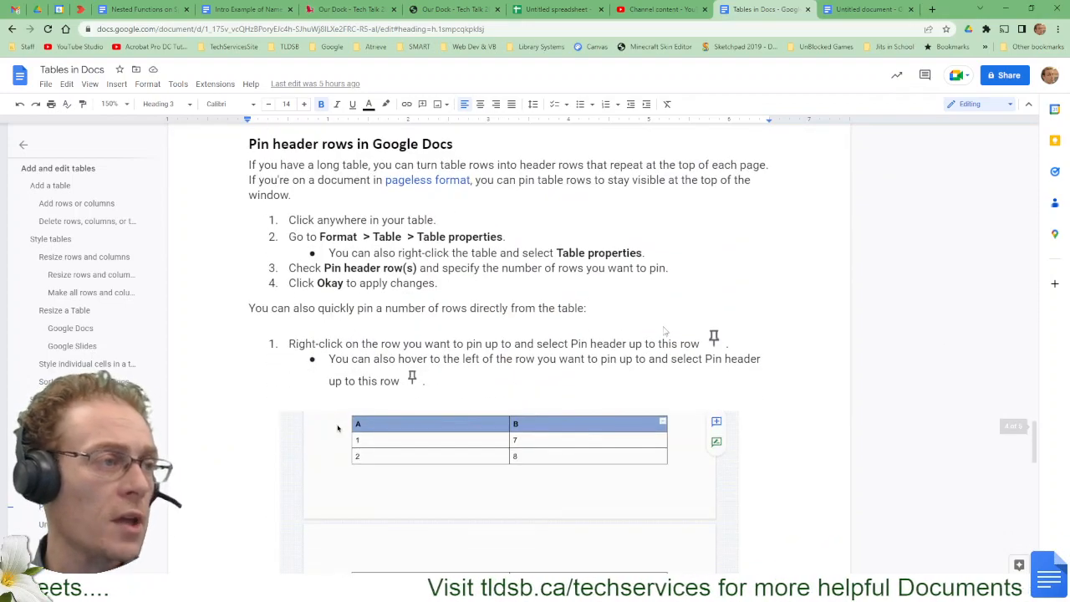
pyautogui.scroll(-1, 765, 329)
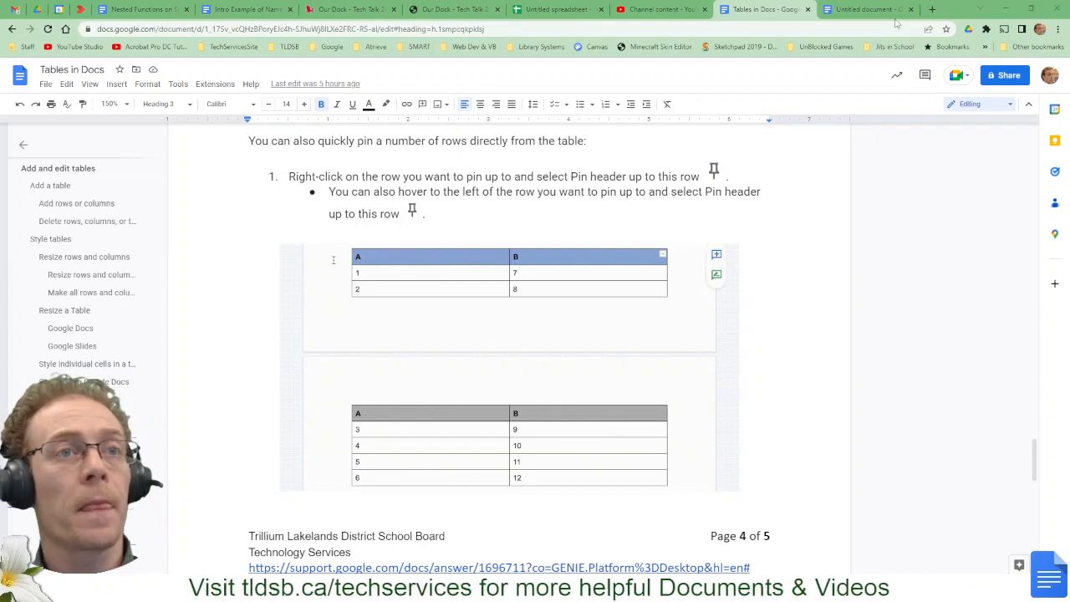
# Step: Return to the untitled document and remove the extra blank line between the first table and the Project table
pyautogui.click(869, 10)
pyautogui.scroll(-7, 552, 529)
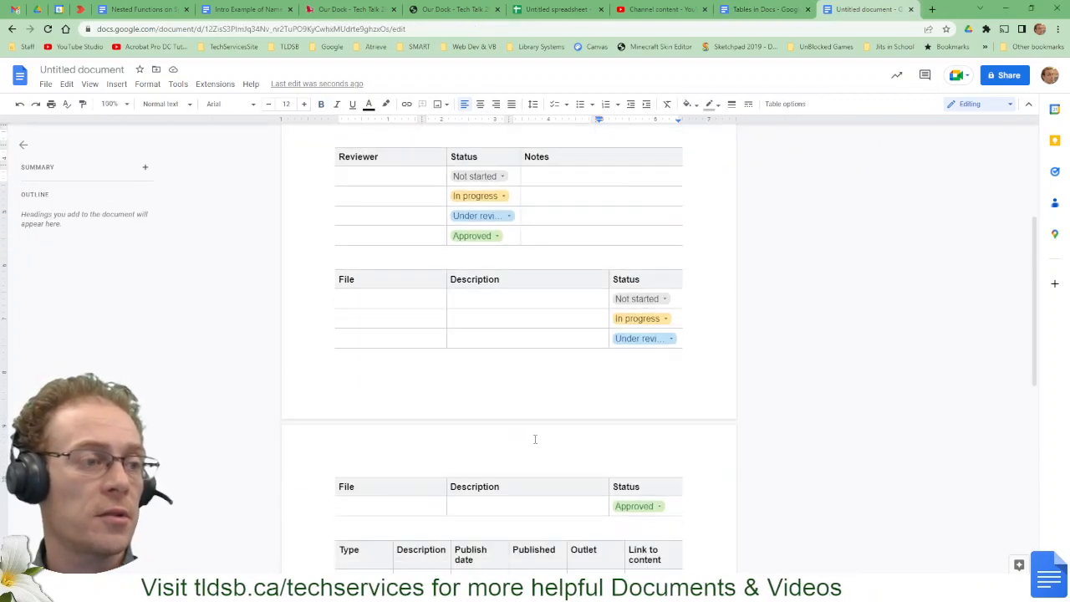
pyautogui.scroll(3, 538, 435)
pyautogui.scroll(-2, 538, 435)
pyautogui.scroll(1, 538, 435)
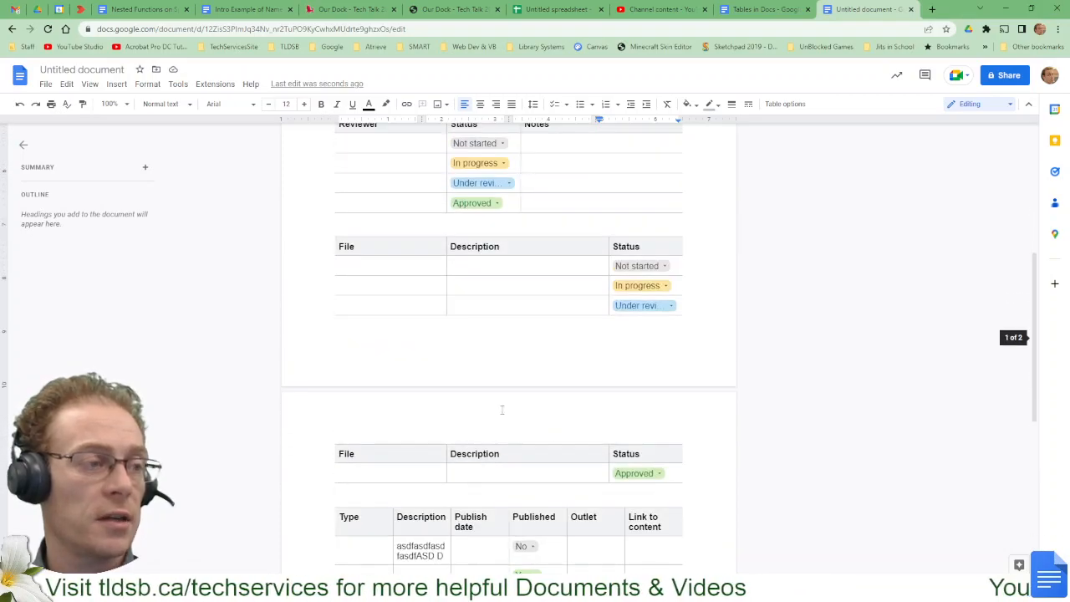
pyautogui.click(393, 264)
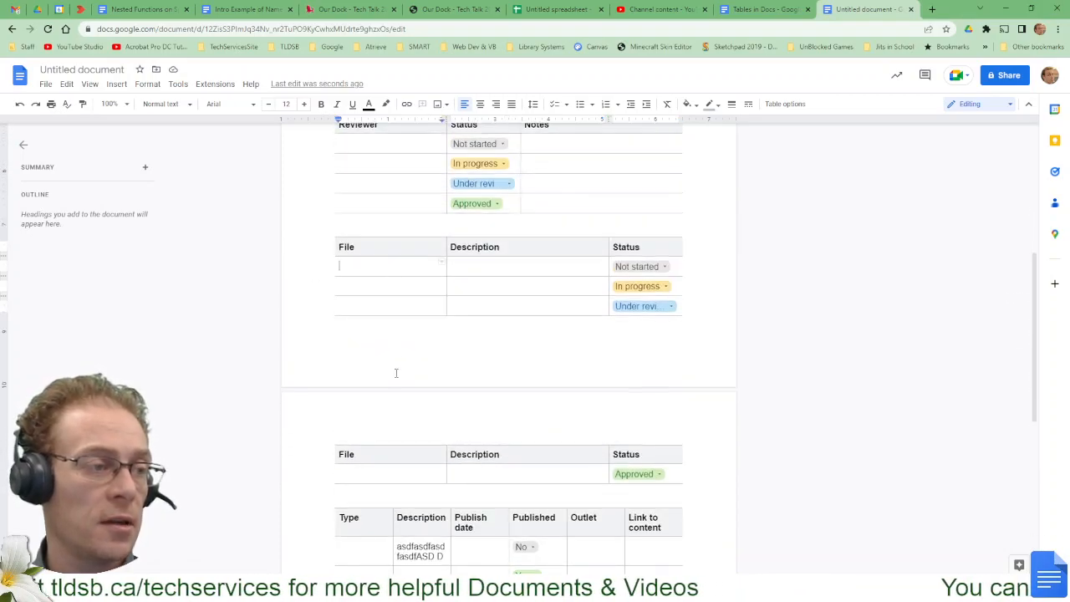
pyautogui.scroll(4, 396, 373)
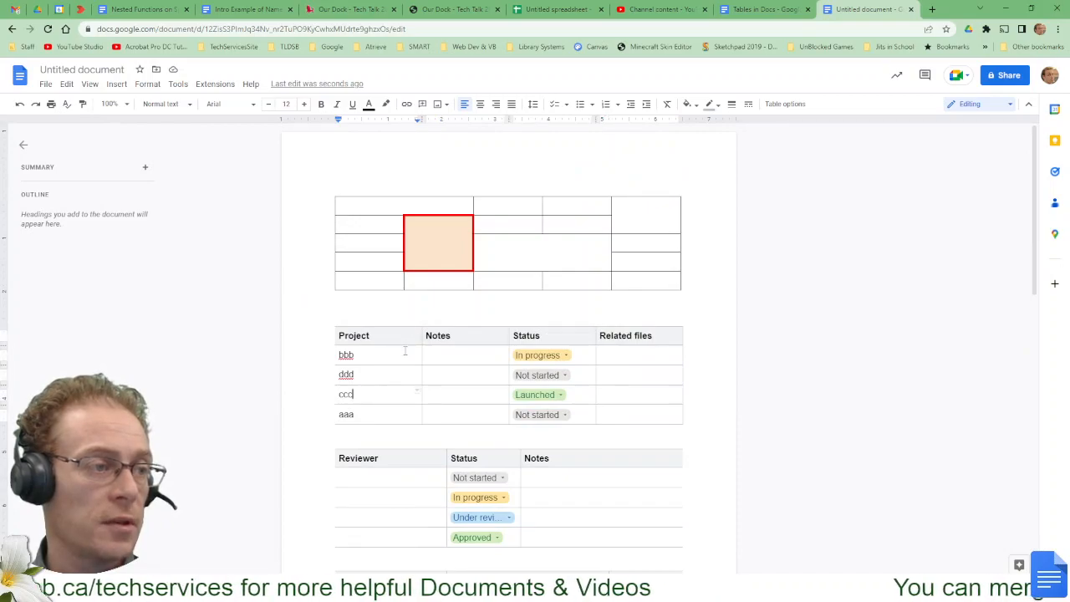
pyautogui.click(411, 307)
pyautogui.press('BackSpace')
pyautogui.press('Delete')
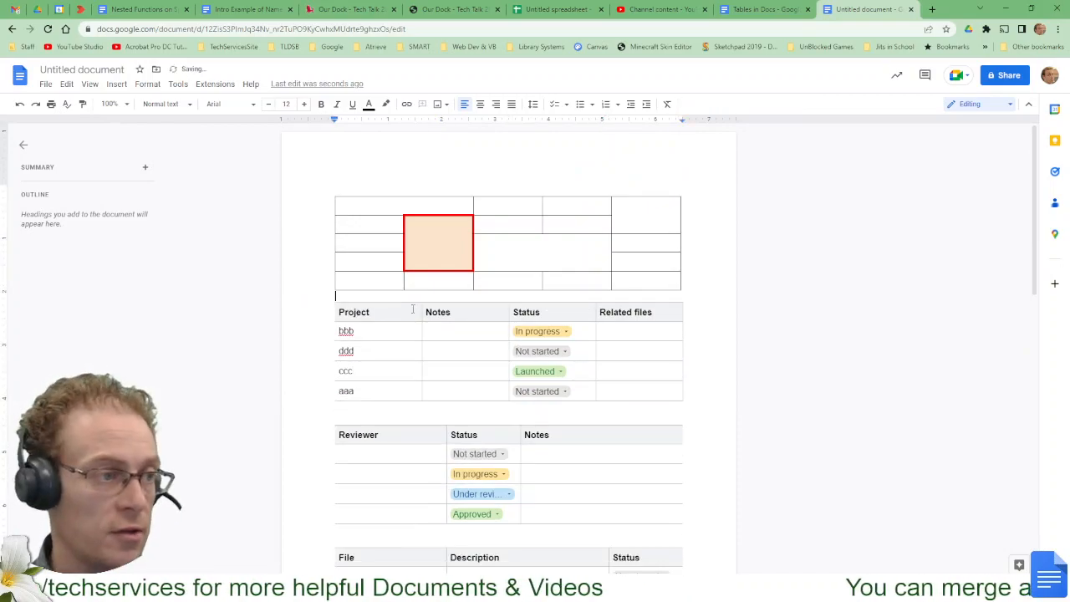
# Step: Unpin the header row of the table with the File, Description and Status columns
pyautogui.scroll(-5, 406, 310)
pyautogui.scroll(1, 406, 311)
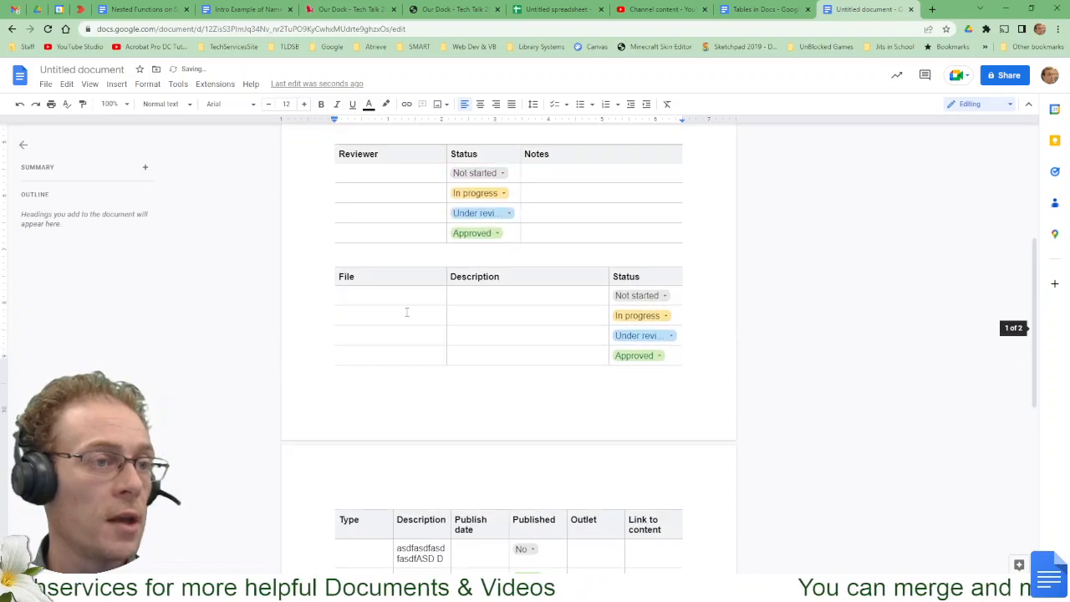
pyautogui.click(391, 278)
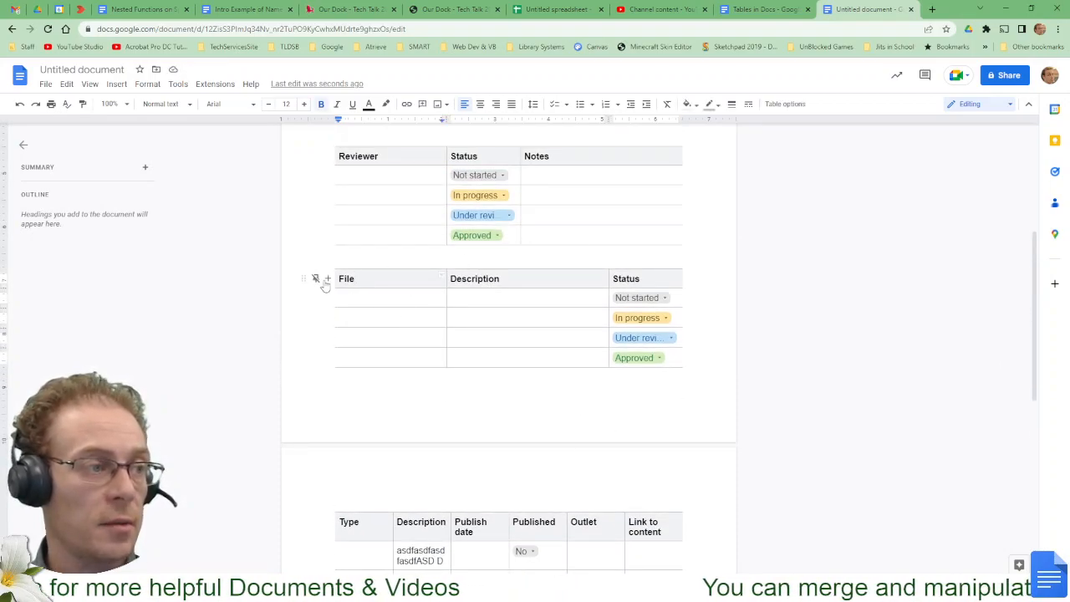
pyautogui.click(316, 281)
# Step: Enter the sample text LIKHLJKGH in the File cell of the File table's last row, the Approved one
pyautogui.click(420, 315)
pyautogui.doubleClick(456, 363)
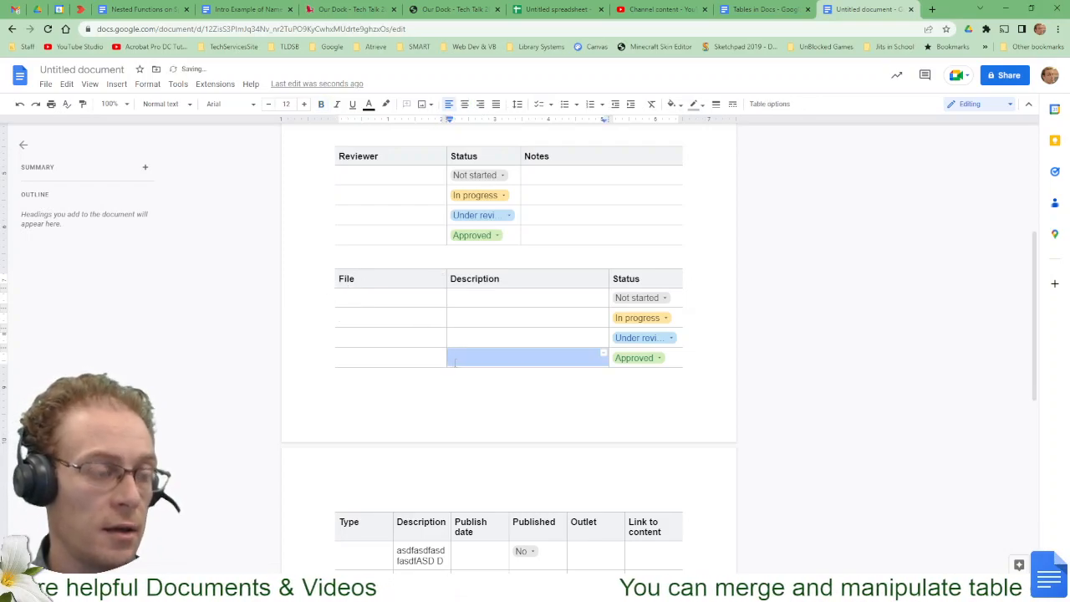
pyautogui.click(403, 363)
pyautogui.write('LIKHLJKGH')
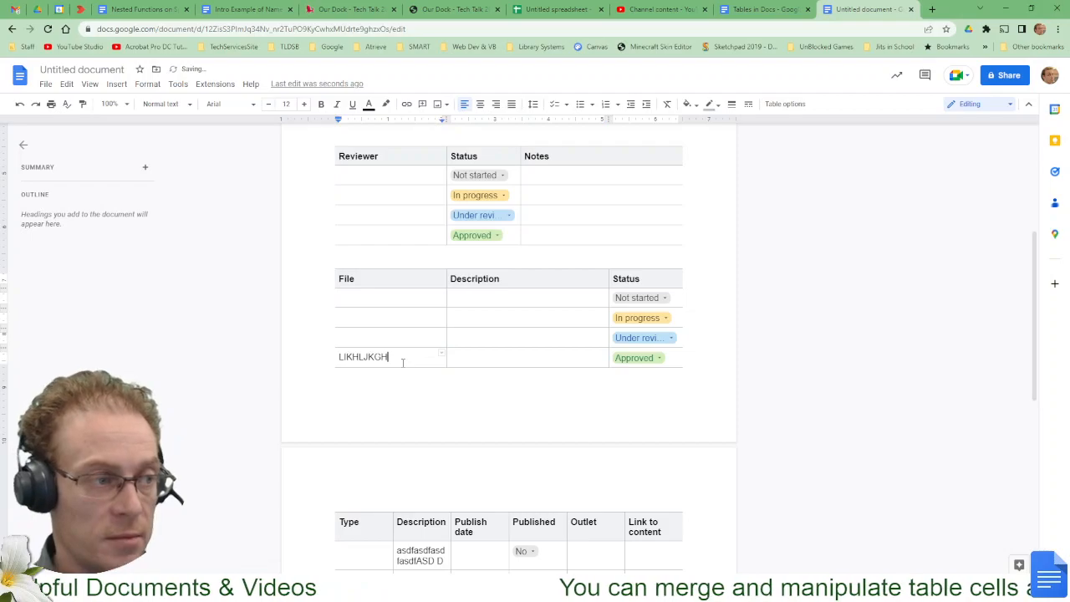
# Step: Add five more rows to the end of the File table, extending it onto the second page
pyautogui.press('Tab')
pyautogui.press('Tab')
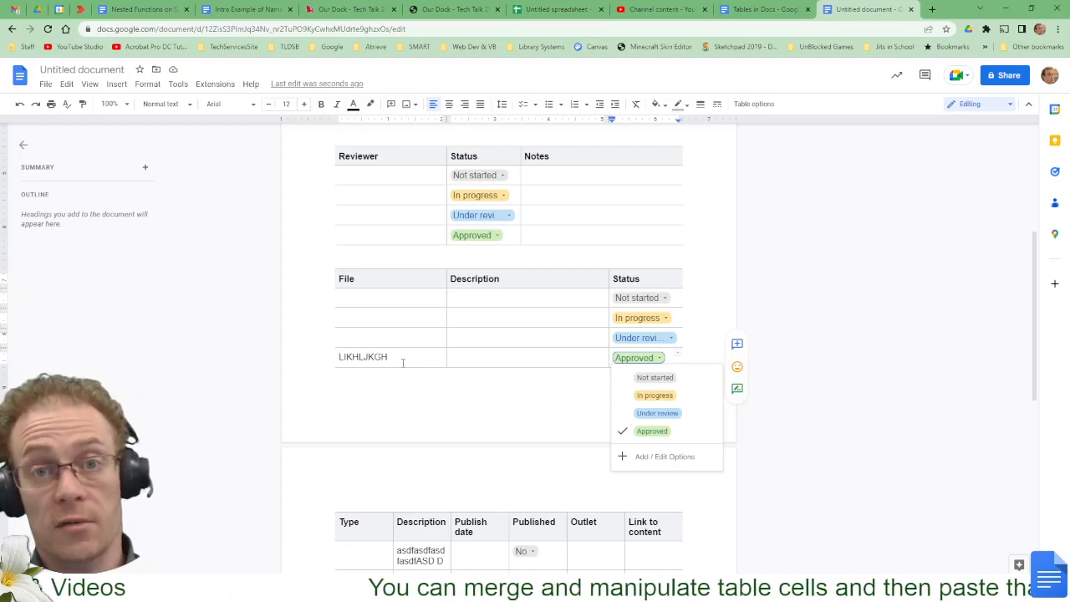
pyautogui.press('Tab')
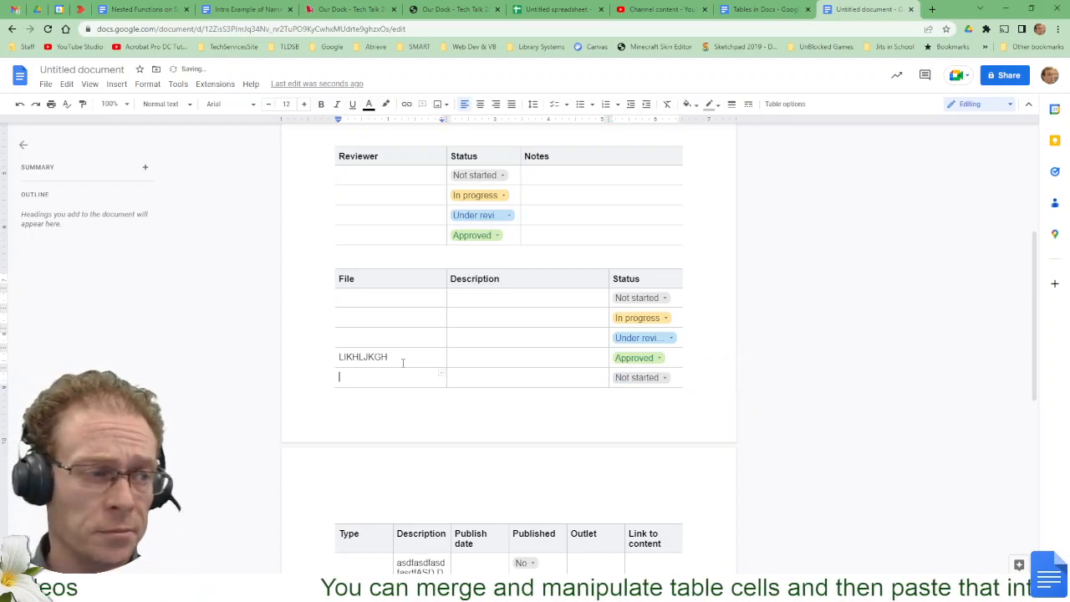
pyautogui.press('Tab')
pyautogui.press('Tab')
pyautogui.press('Tab')
pyautogui.press('Tab')
pyautogui.press('Tab')
pyautogui.press('Tab')
pyautogui.press('Tab')
pyautogui.press('Tab')
pyautogui.press('Tab')
pyautogui.press('Tab')
pyautogui.press('Tab')
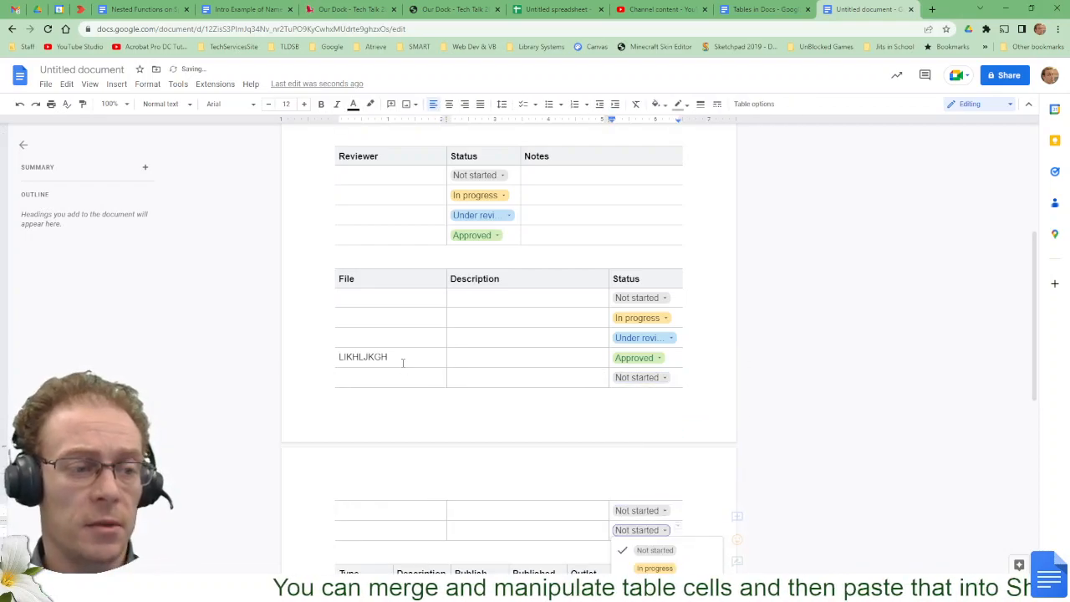
pyautogui.press('Tab')
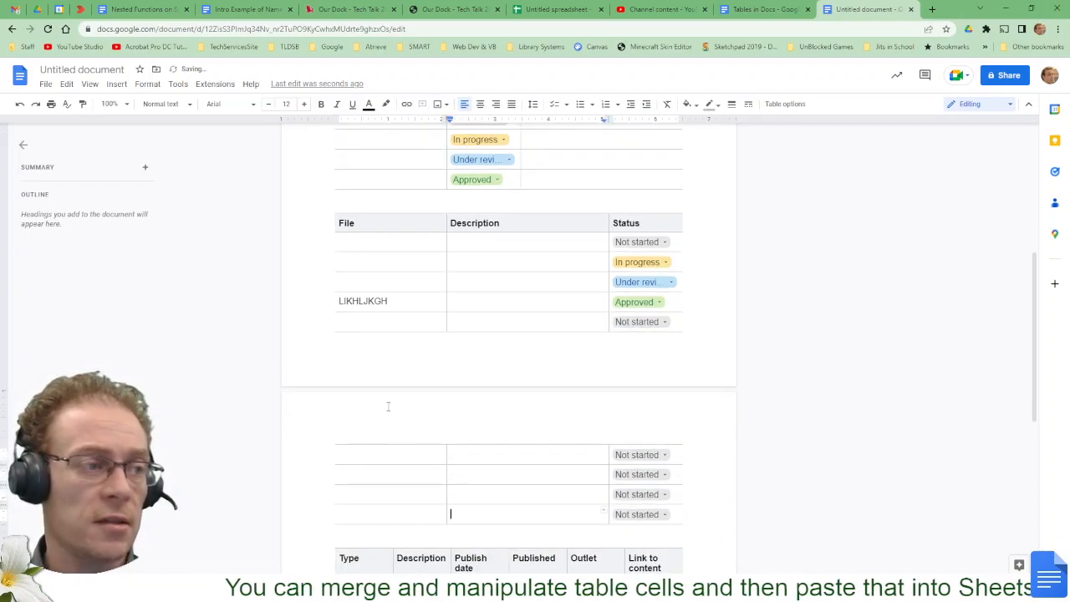
# Step: Pin the header row of the table with the File, Description and Status columns so it repeats on the second page
pyautogui.click(314, 280)
pyautogui.click(420, 478)
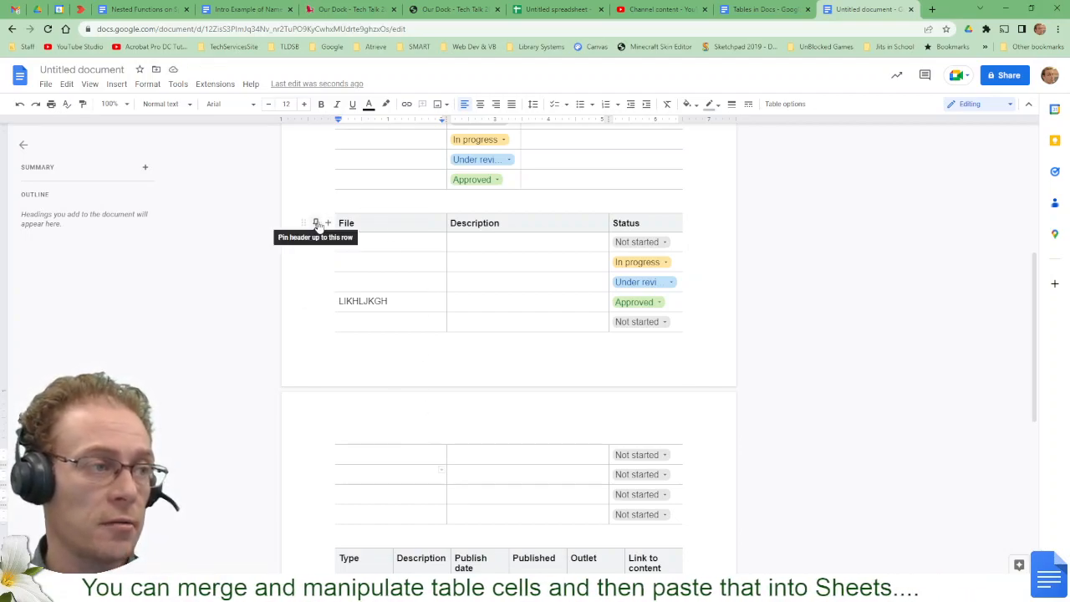
pyautogui.click(316, 223)
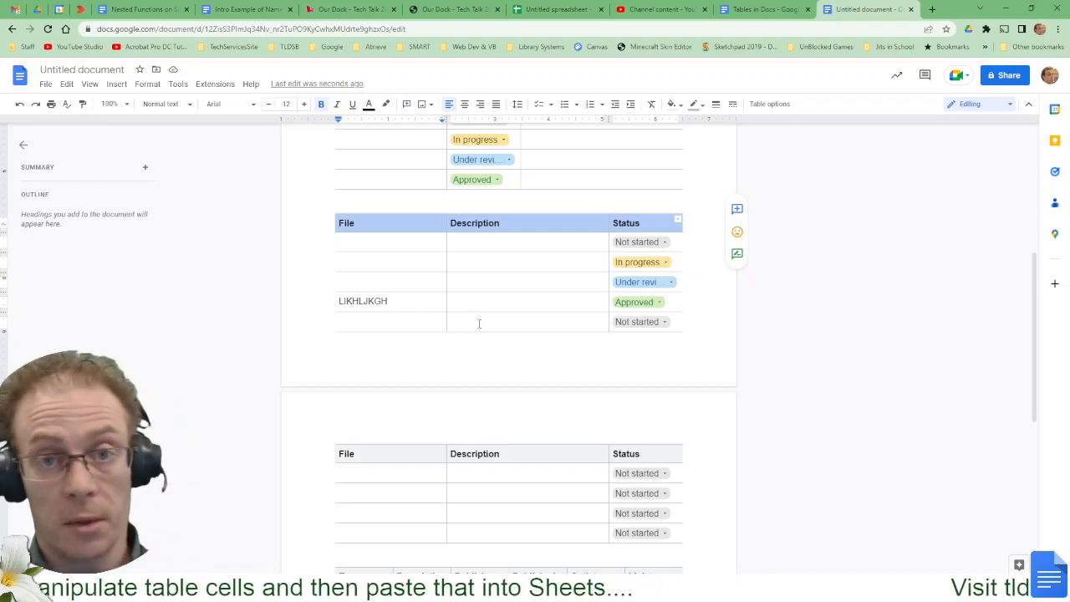
pyautogui.scroll(-3, 479, 322)
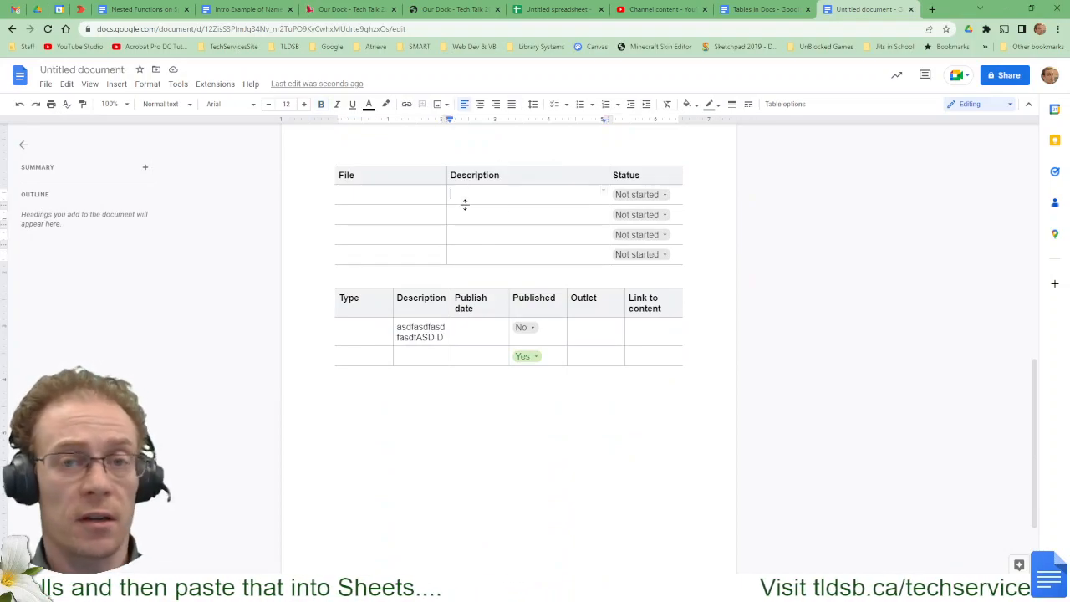
# Step: Enter LKJLSKJFAS;LKJF SLJFSASDF SAKDFGSAJHGF SADKJHFG ASDFGASD FASJKDG in the Description cell of the File table's last row on the first page
pyautogui.scroll(1, 466, 205)
pyautogui.scroll(5, 467, 205)
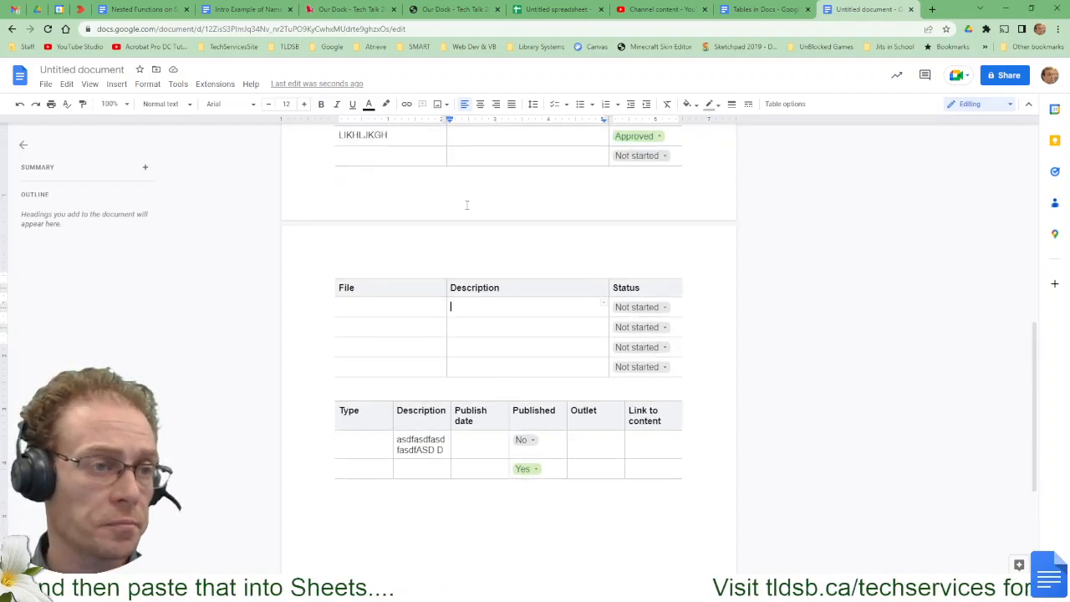
pyautogui.click(462, 266)
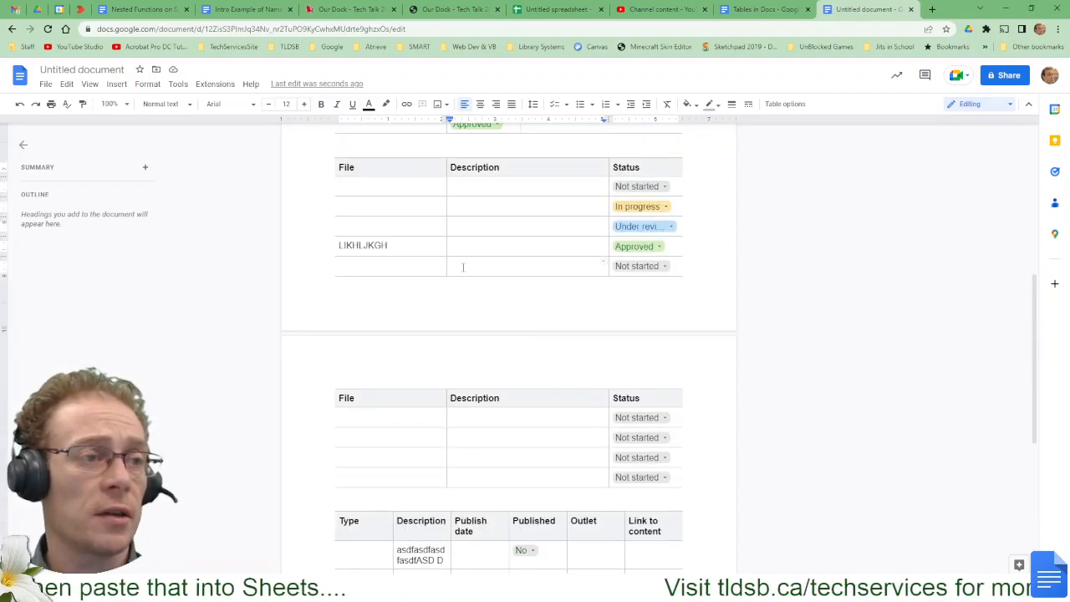
pyautogui.write('LKJ')
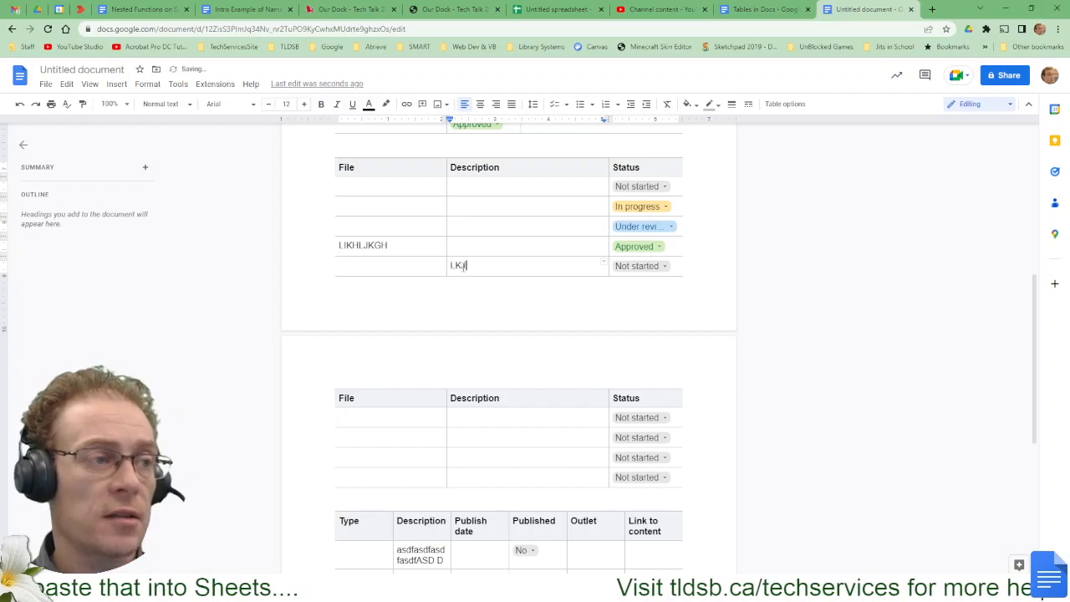
pyautogui.write('LSKJFAS;LKJF SLJFSASDF SAKDFGSAJHGF SADKJHFG ASDFGASD FASJKDG')
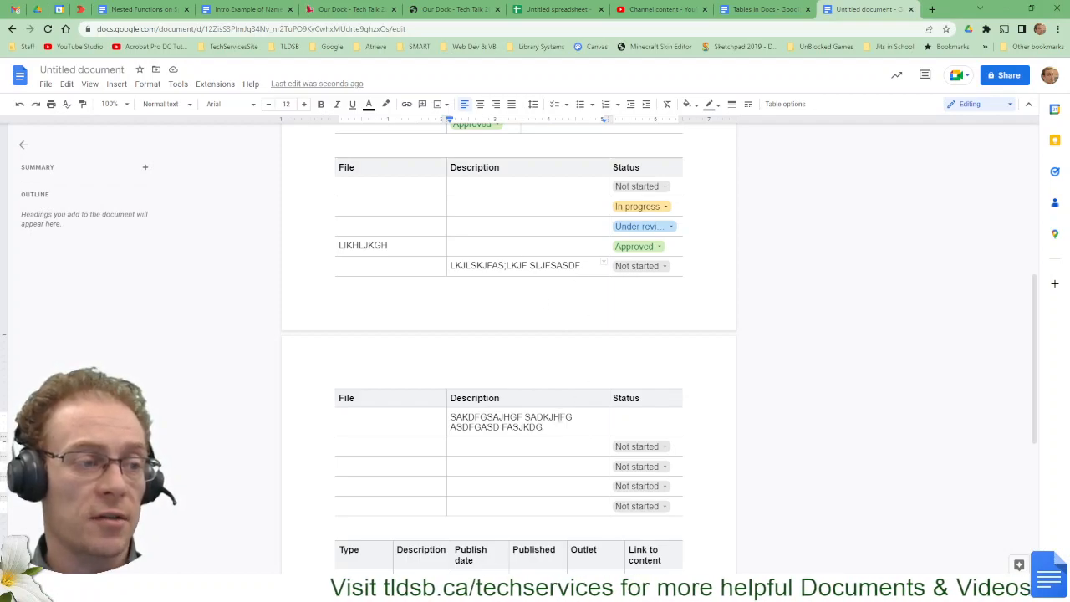
pyautogui.scroll(-5, 560, 416)
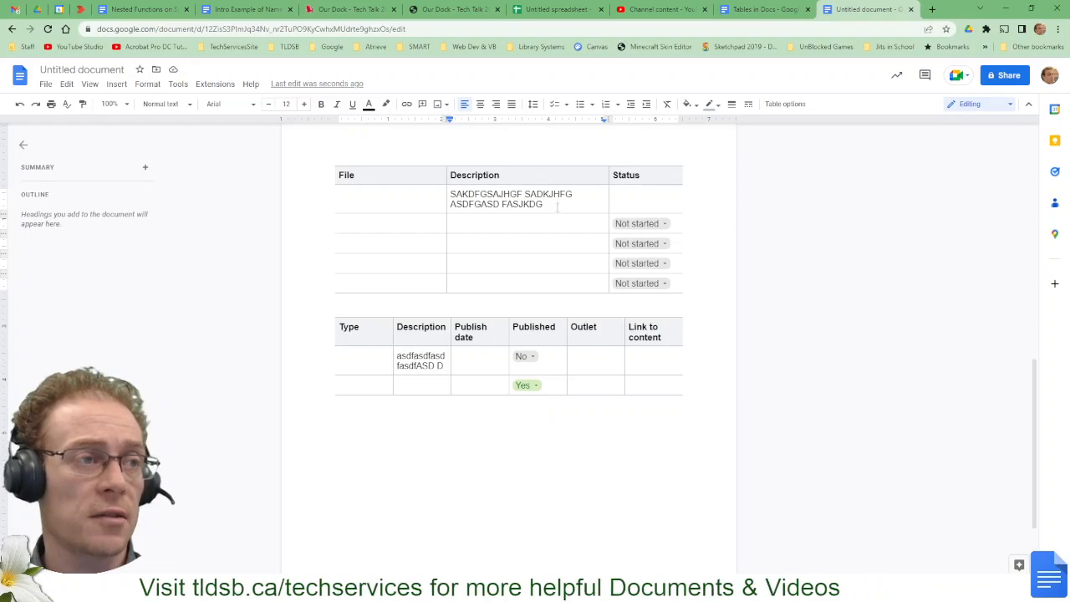
pyautogui.scroll(5, 557, 204)
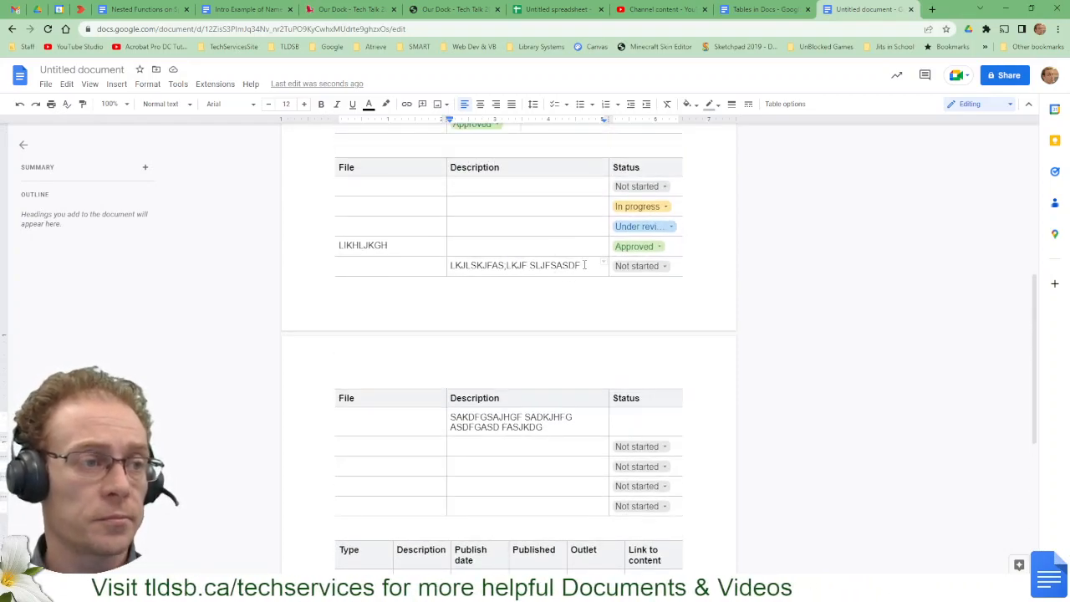
# Step: In the table properties, stop the File table's long-text row from overflowing across pages and collapse the expanded property sections
pyautogui.rightClick(584, 266)
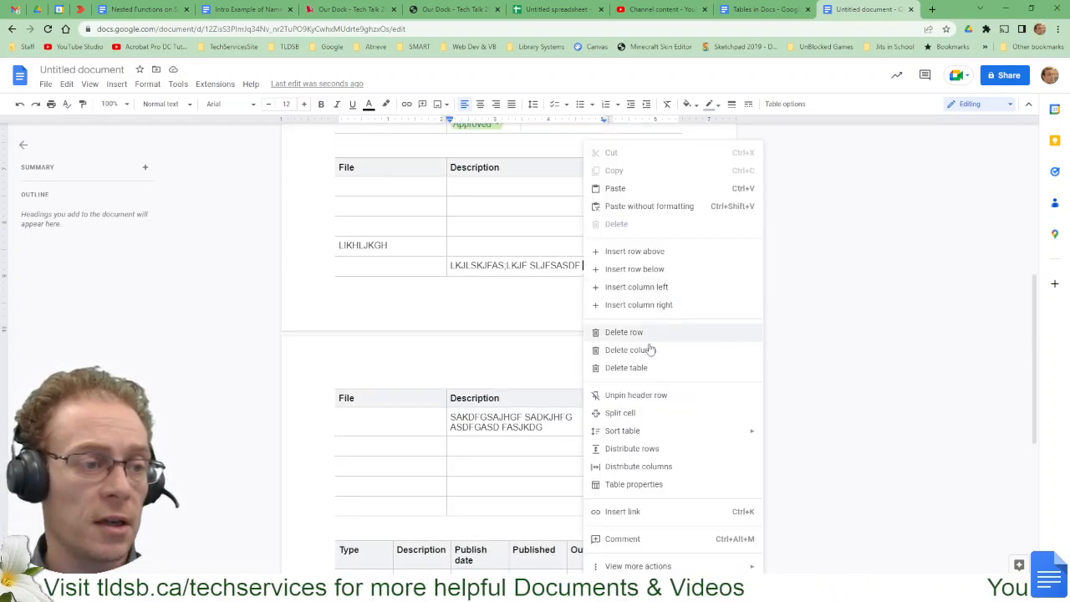
pyautogui.click(616, 485)
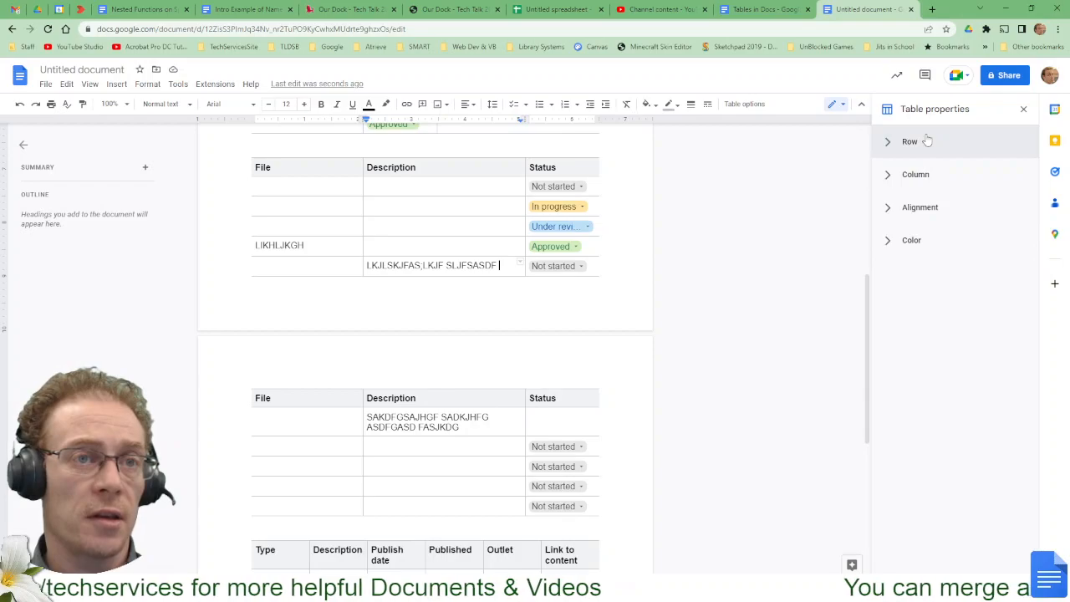
pyautogui.click(944, 241)
pyautogui.click(941, 213)
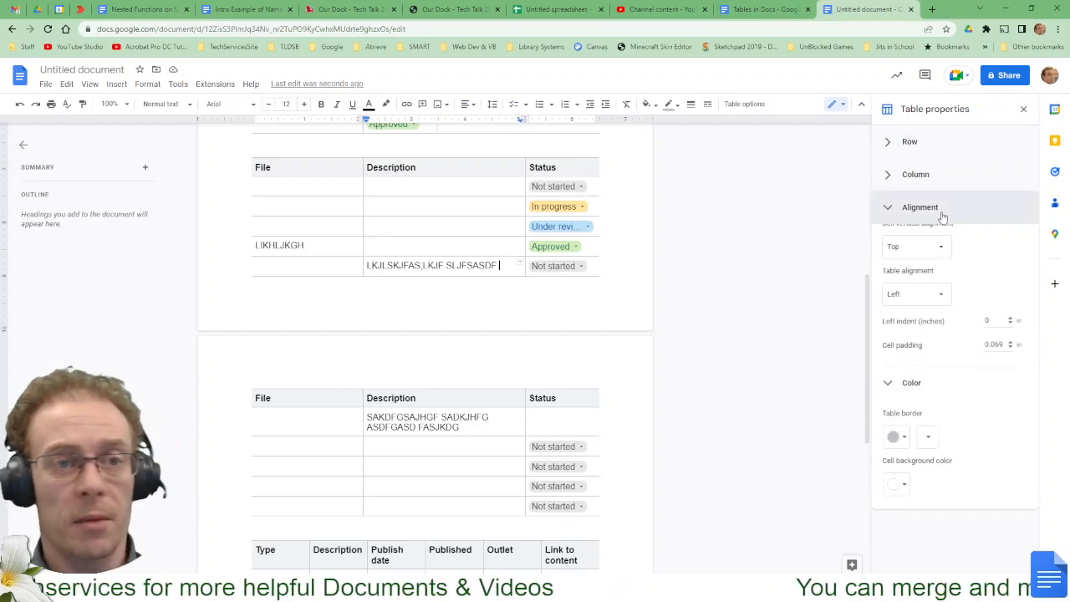
pyautogui.click(897, 145)
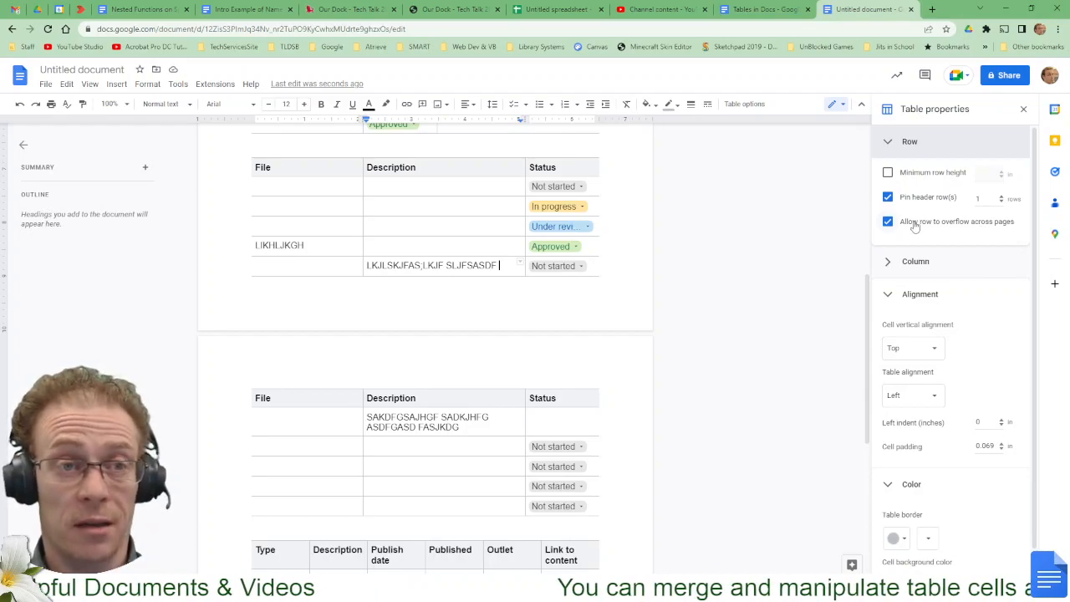
pyautogui.click(888, 222)
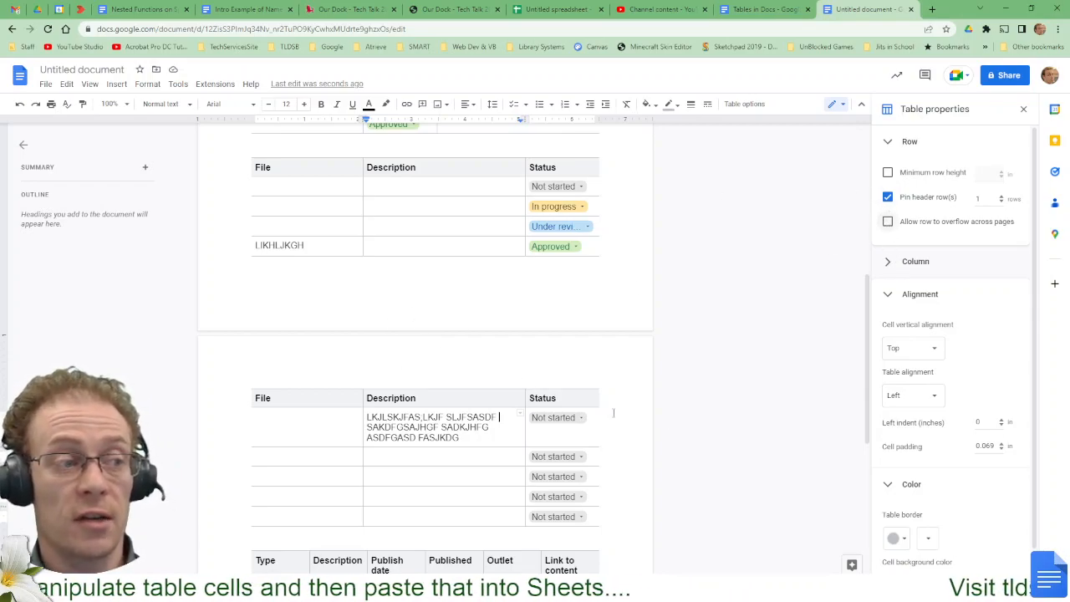
pyautogui.click(888, 223)
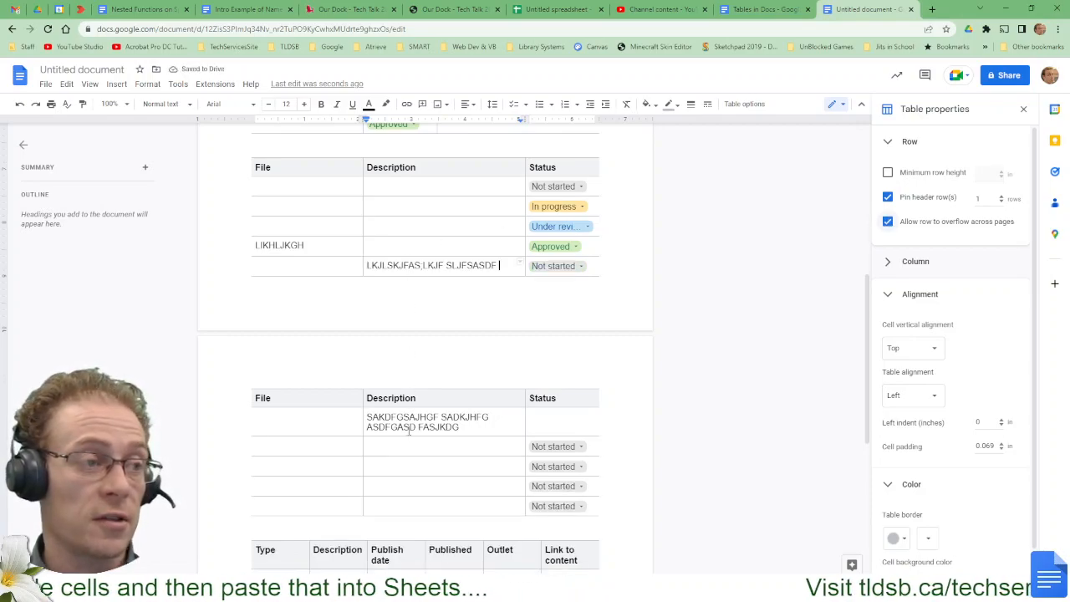
pyautogui.click(888, 224)
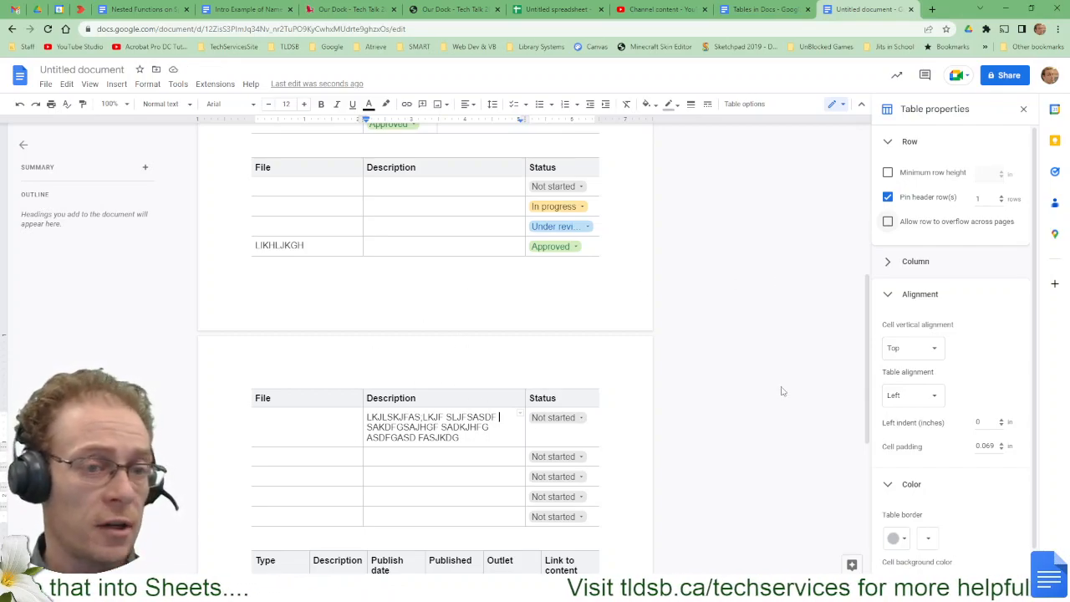
pyautogui.click(889, 294)
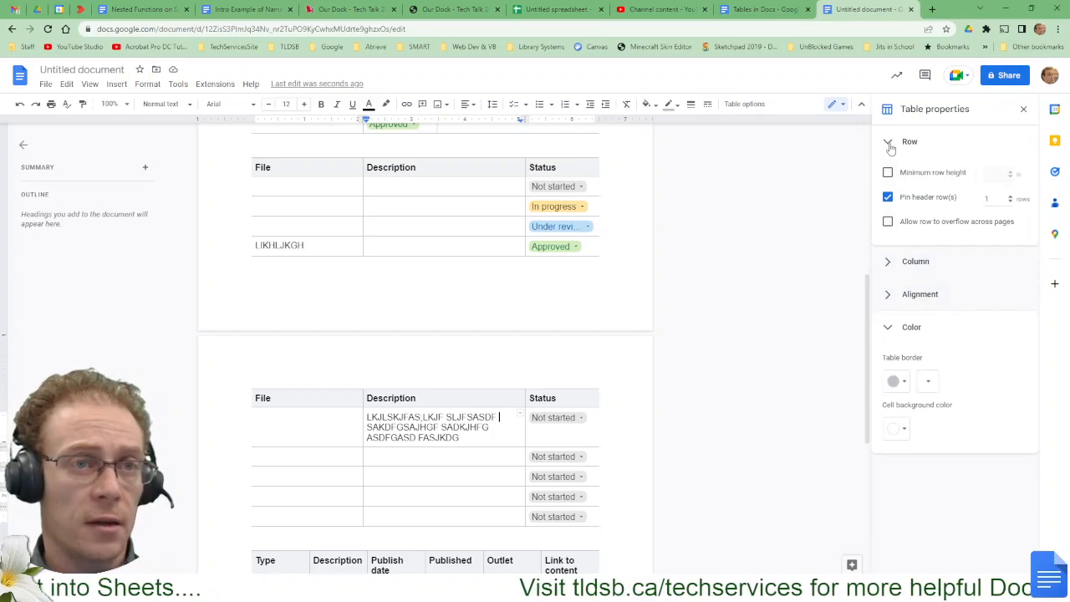
pyautogui.click(890, 144)
pyautogui.click(888, 240)
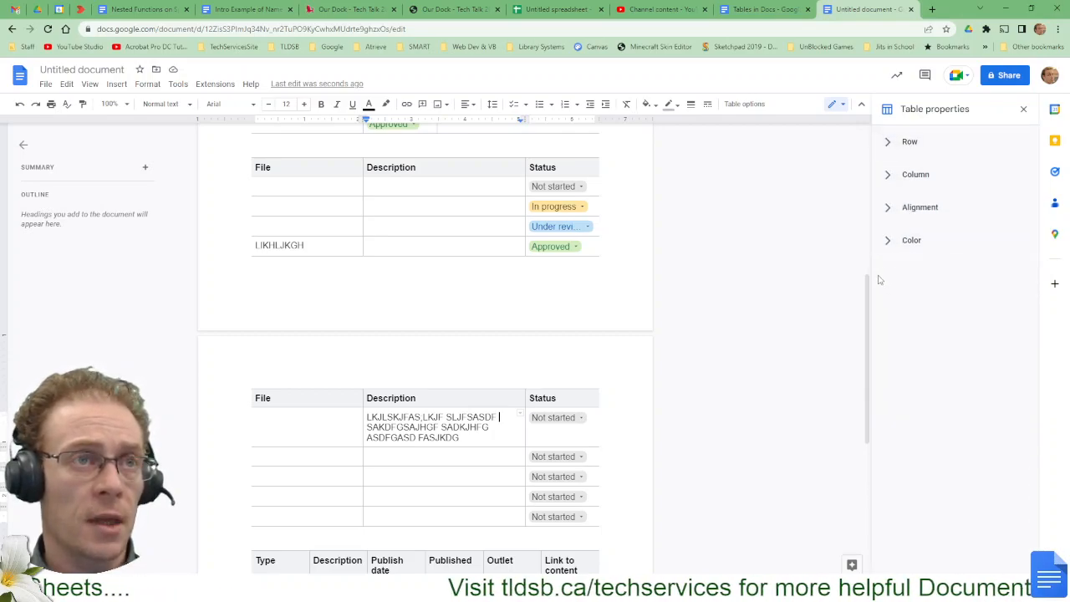
# Step: Review the instructions on making table rows unsplittable in the Tables in Docs document and return to the start of the untitled document
pyautogui.click(759, 9)
pyautogui.scroll(-6, 639, 324)
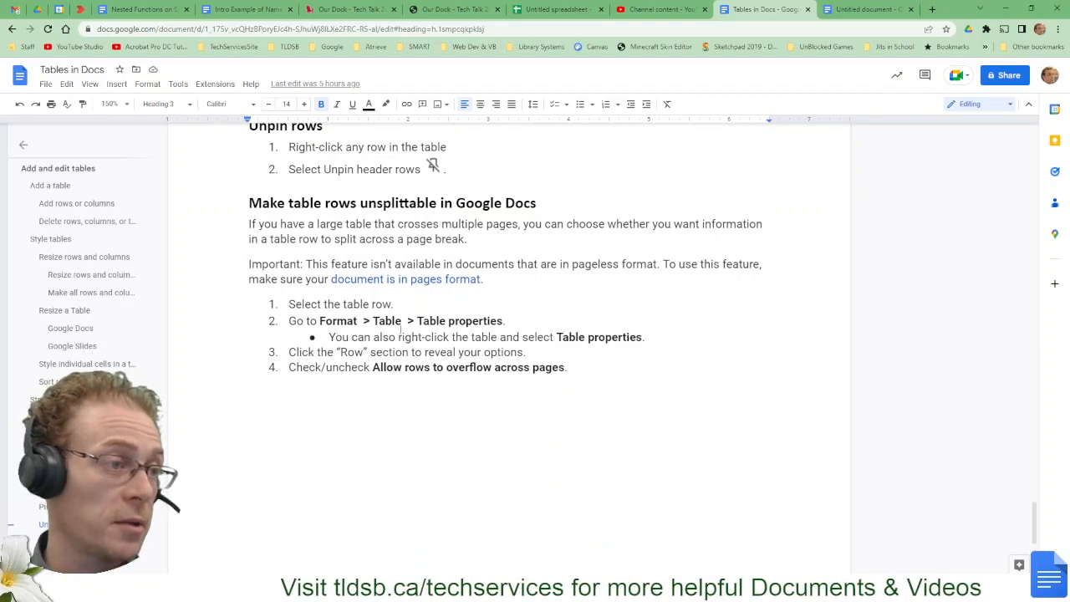
pyautogui.scroll(-1, 401, 322)
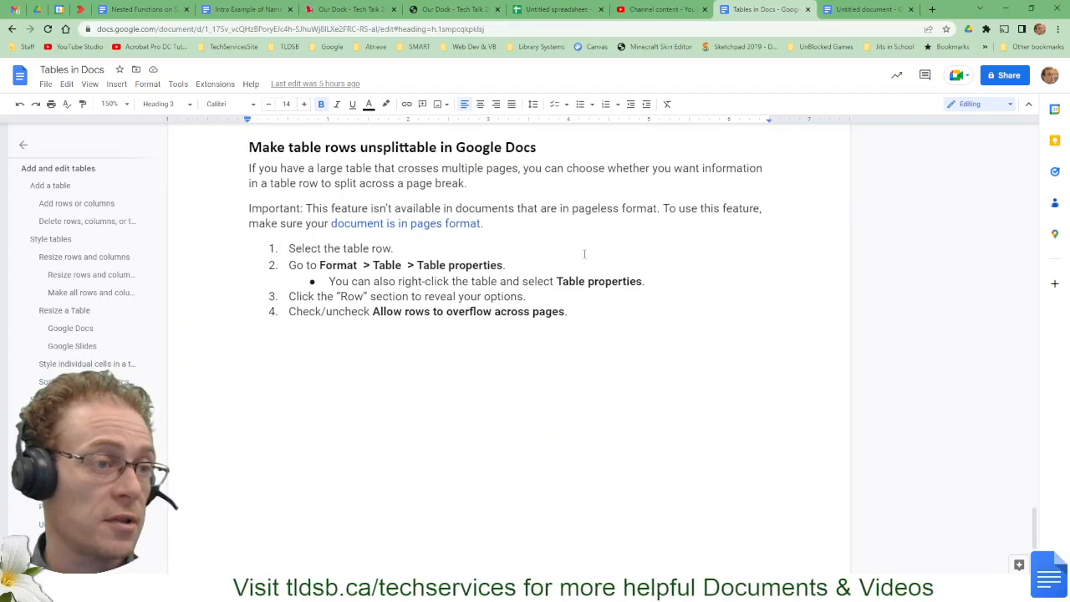
pyautogui.scroll(-2, 449, 303)
pyautogui.scroll(-5, 357, 292)
pyautogui.scroll(10, 351, 310)
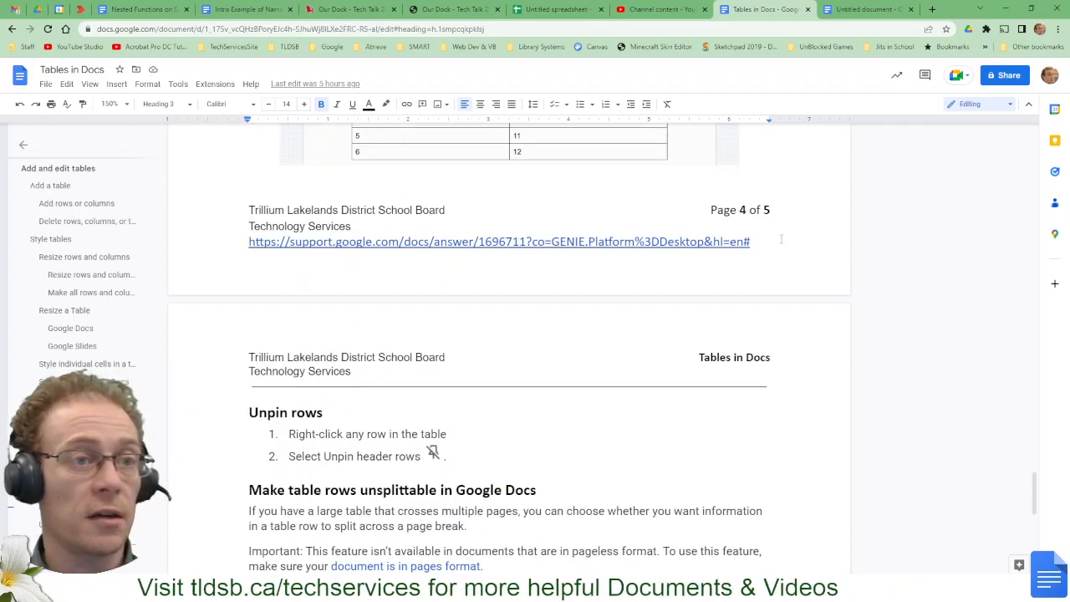
pyautogui.scroll(3, 936, 311)
pyautogui.moveTo(1034, 466); pyautogui.dragTo(798, 6)
pyautogui.click(844, 8)
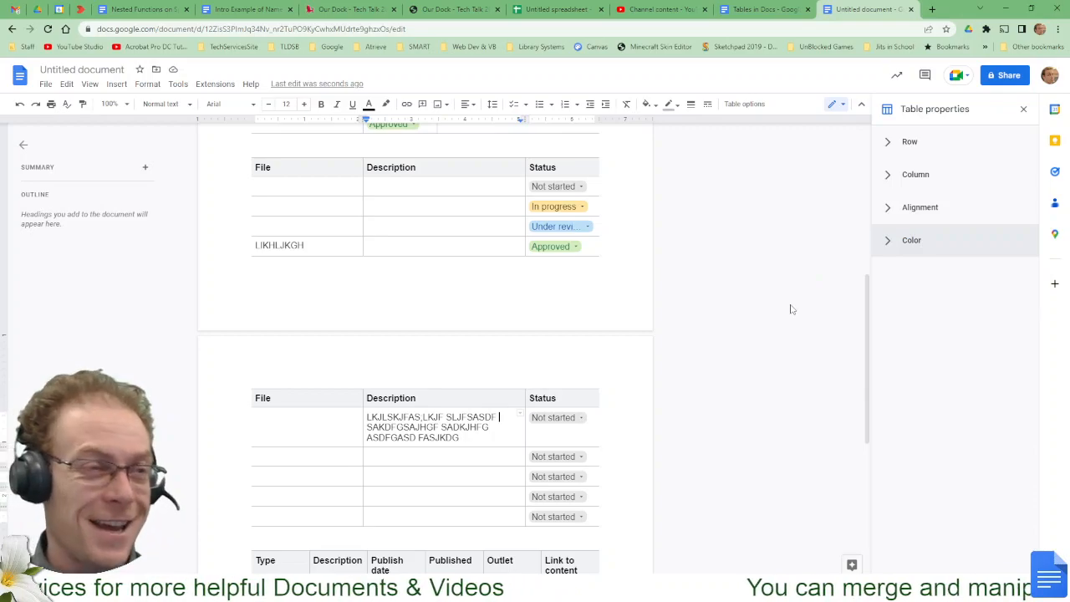
pyautogui.moveTo(867, 358); pyautogui.dragTo(870, 197)
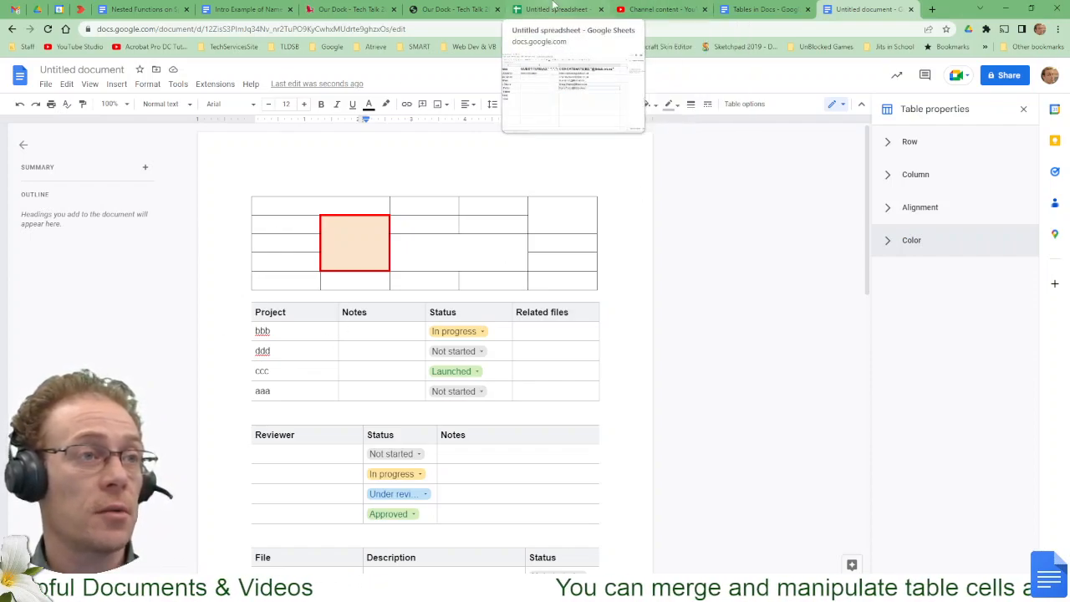
# Step: Open a new browser tab and search the web for sheets, without the extra error phrase in the query
pyautogui.click(934, 8)
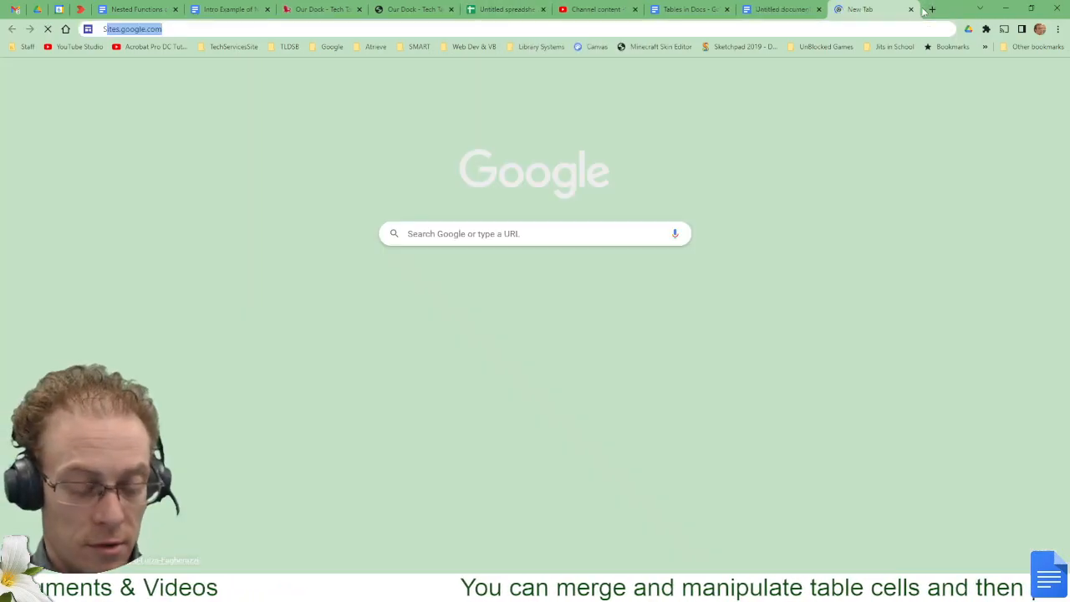
pyautogui.write('SHEETS')
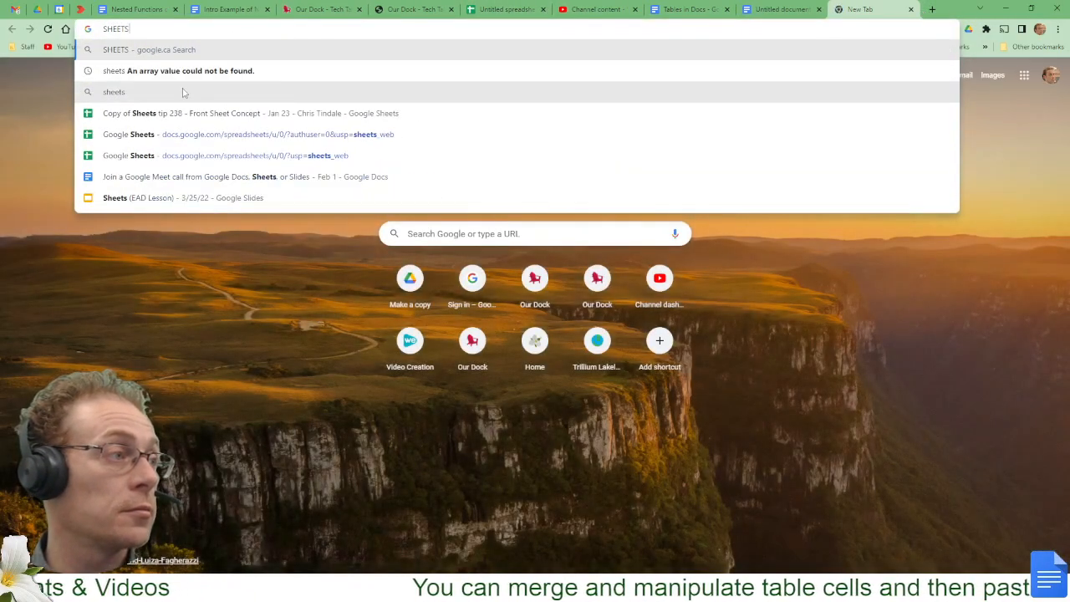
pyautogui.press('Down')
pyautogui.press('Return')
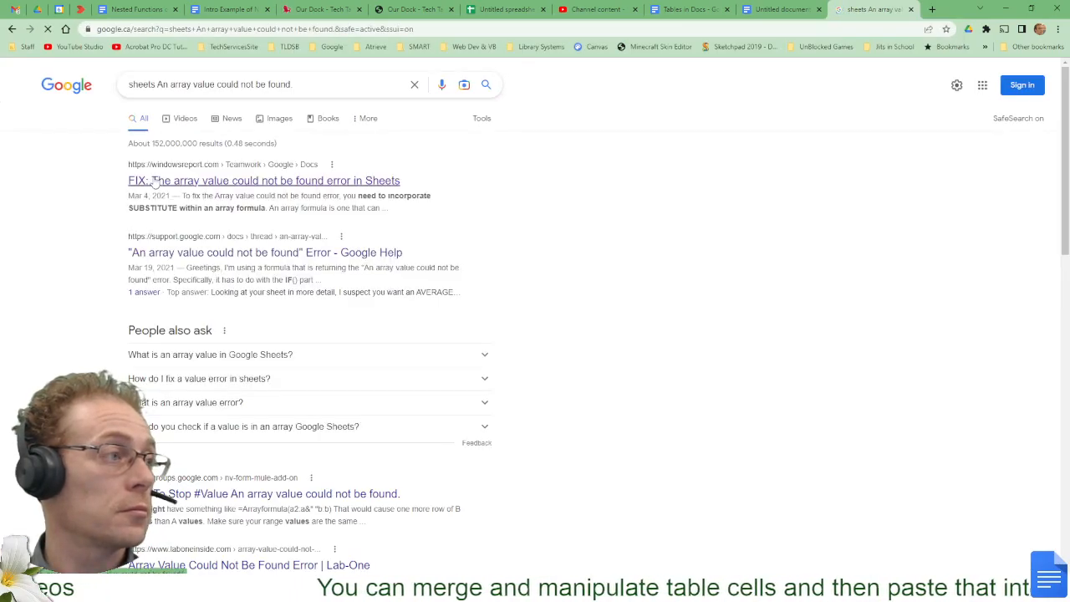
pyautogui.moveTo(153, 85); pyautogui.dragTo(511, 103)
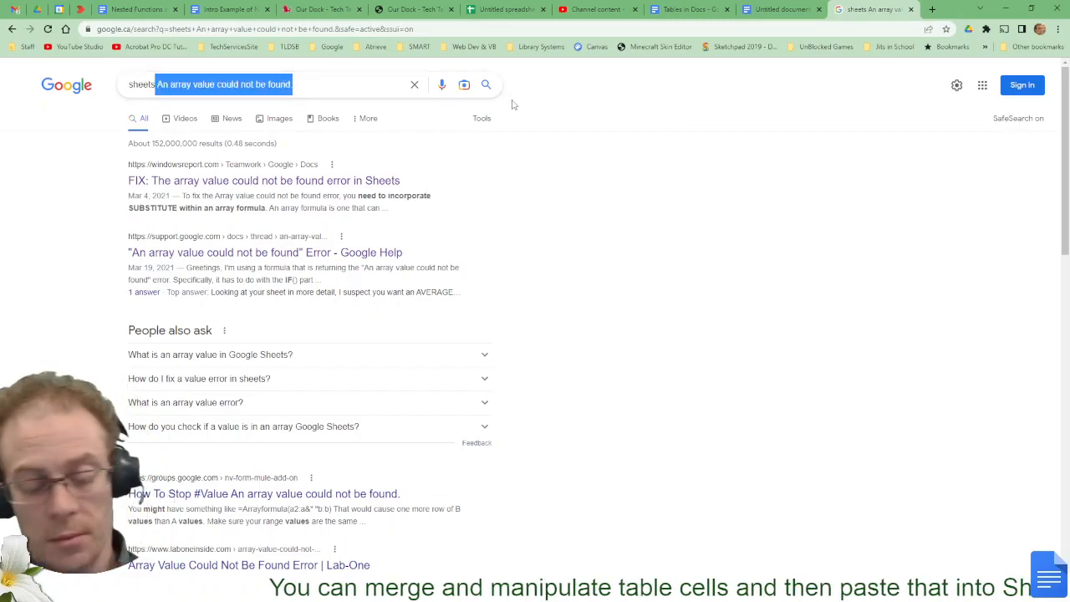
pyautogui.press('BackSpace')
pyautogui.press('Return')
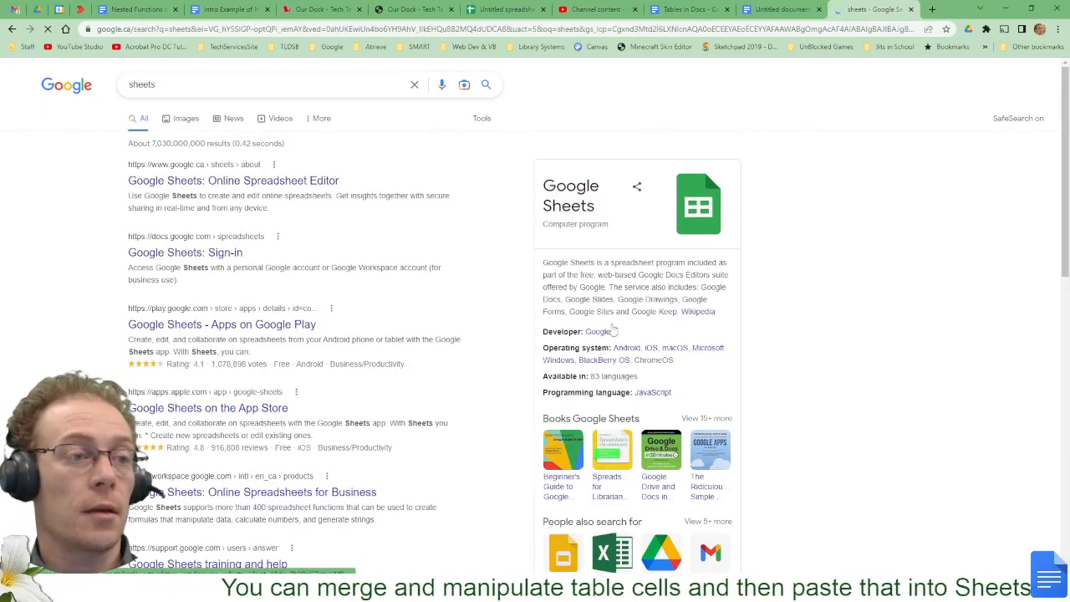
# Step: Go to Google Sheets, create a blank spreadsheet and set its zoom to 200%
pyautogui.click(982, 85)
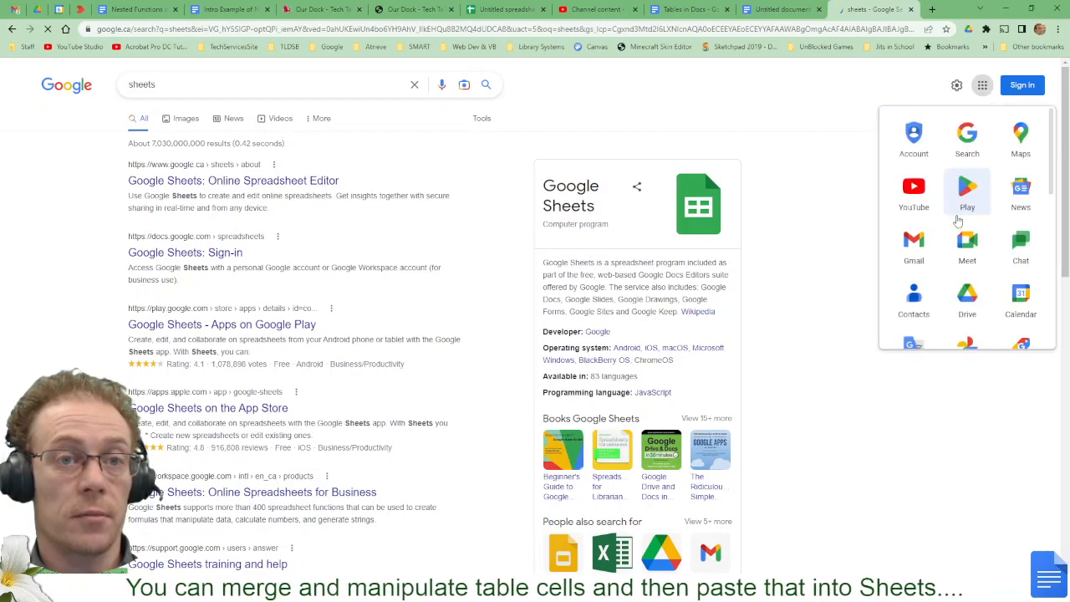
pyautogui.scroll(-5, 995, 233)
pyautogui.scroll(3, 1016, 209)
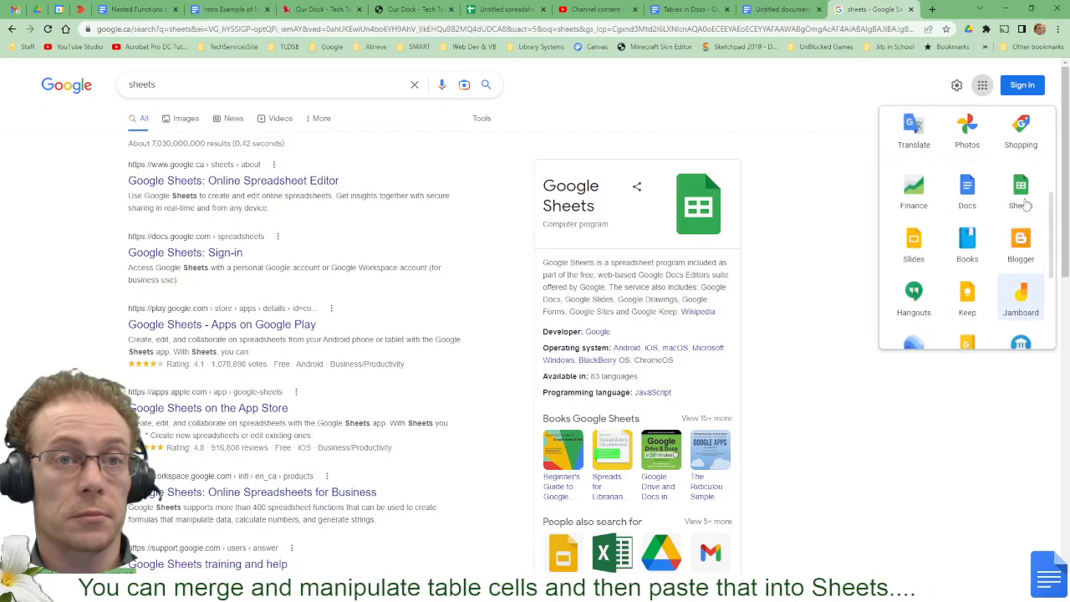
pyautogui.click(1023, 191)
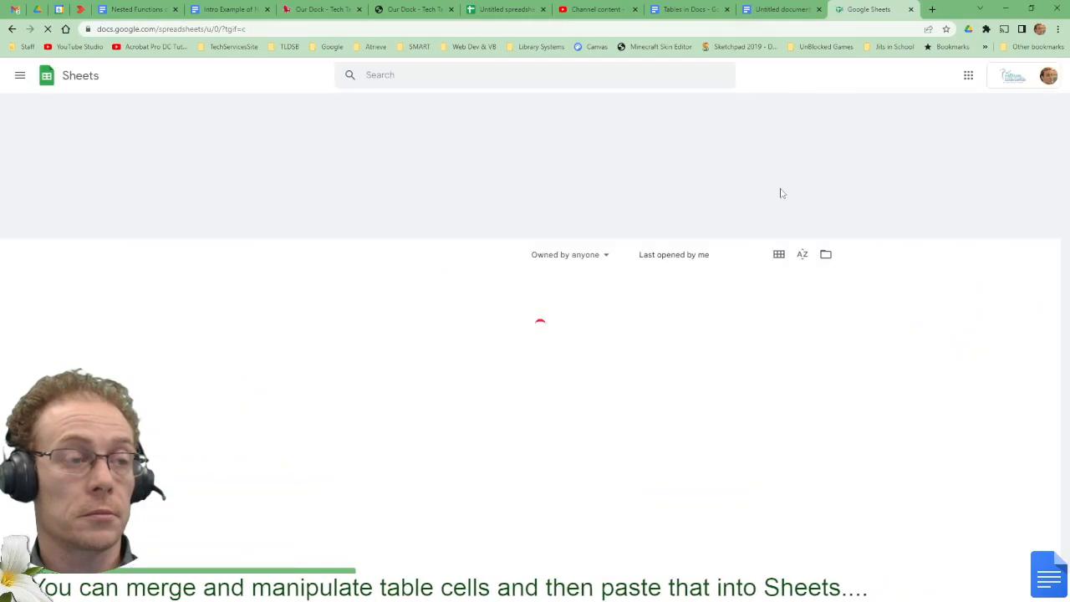
pyautogui.click(227, 173)
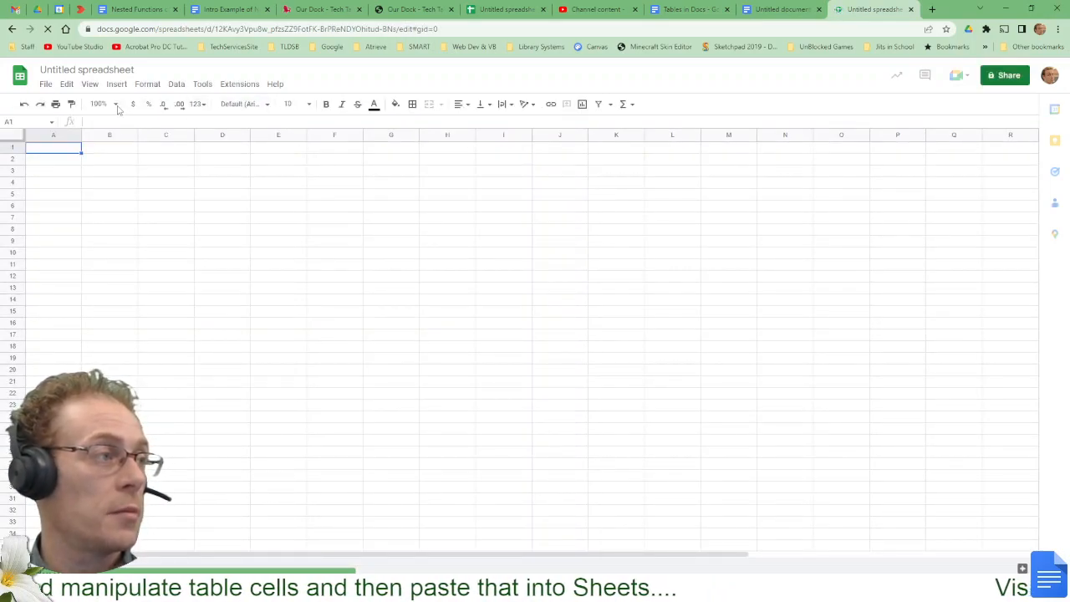
pyautogui.click(111, 229)
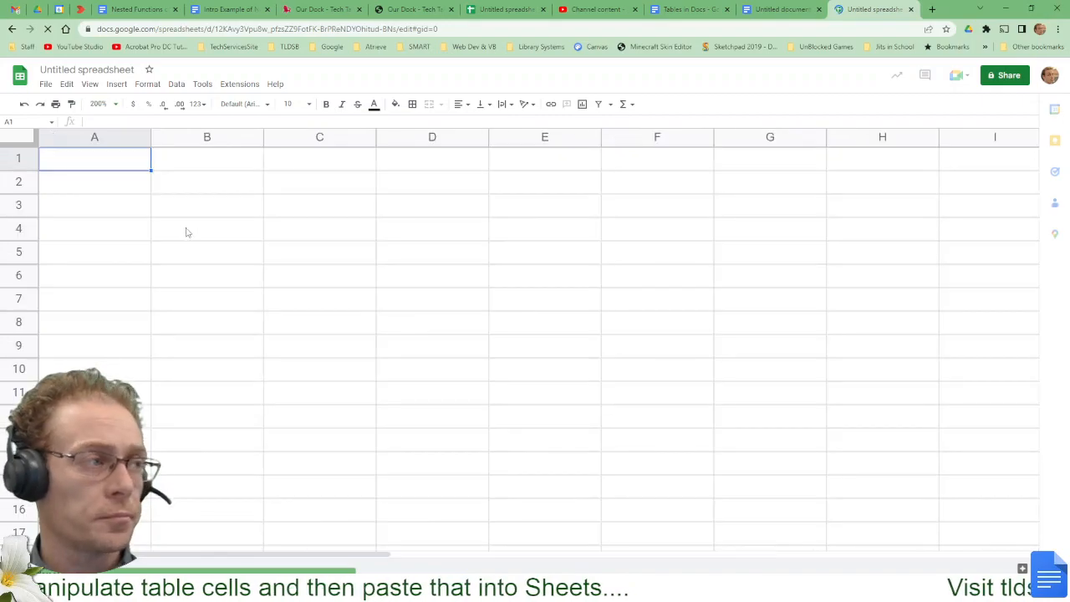
# Step: Switch to the untitled Google Docs document and copy the entire first table with the merged cells
pyautogui.click(782, 10)
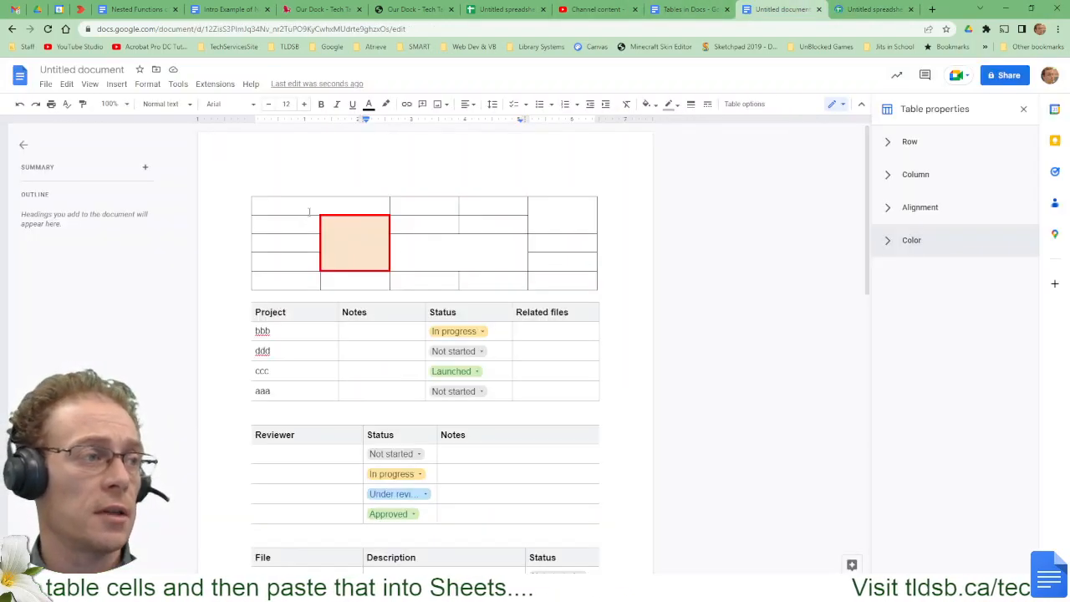
pyautogui.moveTo(271, 207); pyautogui.dragTo(429, 258)
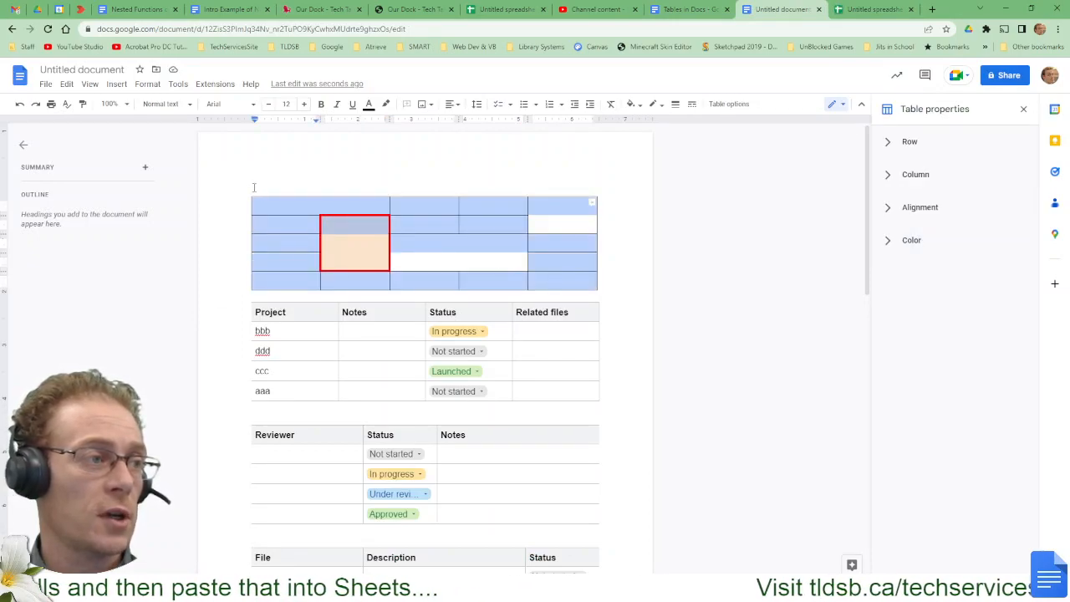
pyautogui.click(271, 209)
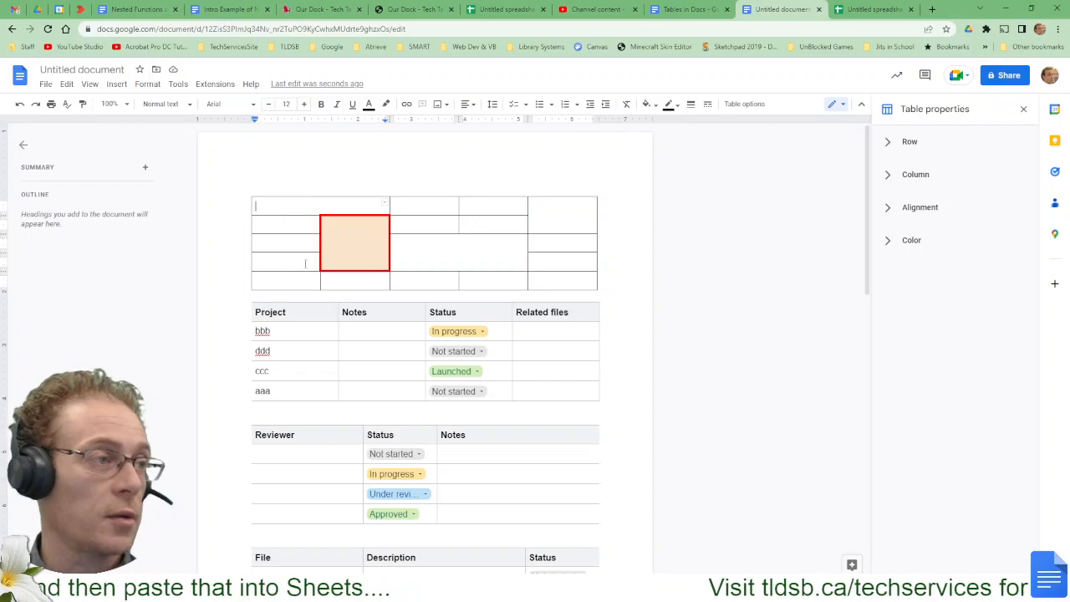
pyautogui.moveTo(271, 209); pyautogui.dragTo(584, 283)
pyautogui.rightClick(583, 215)
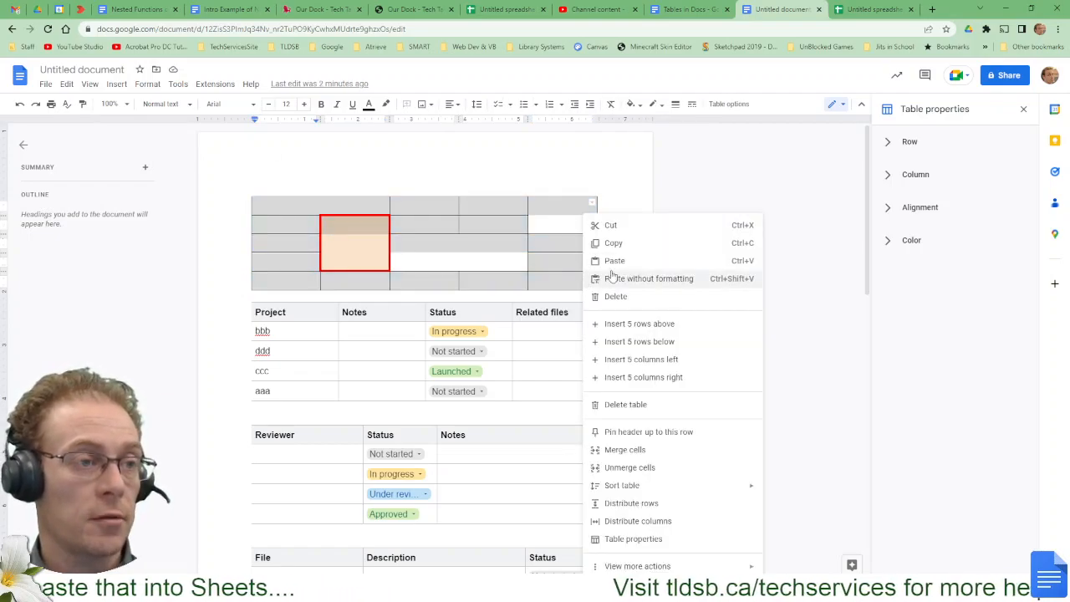
pyautogui.click(615, 242)
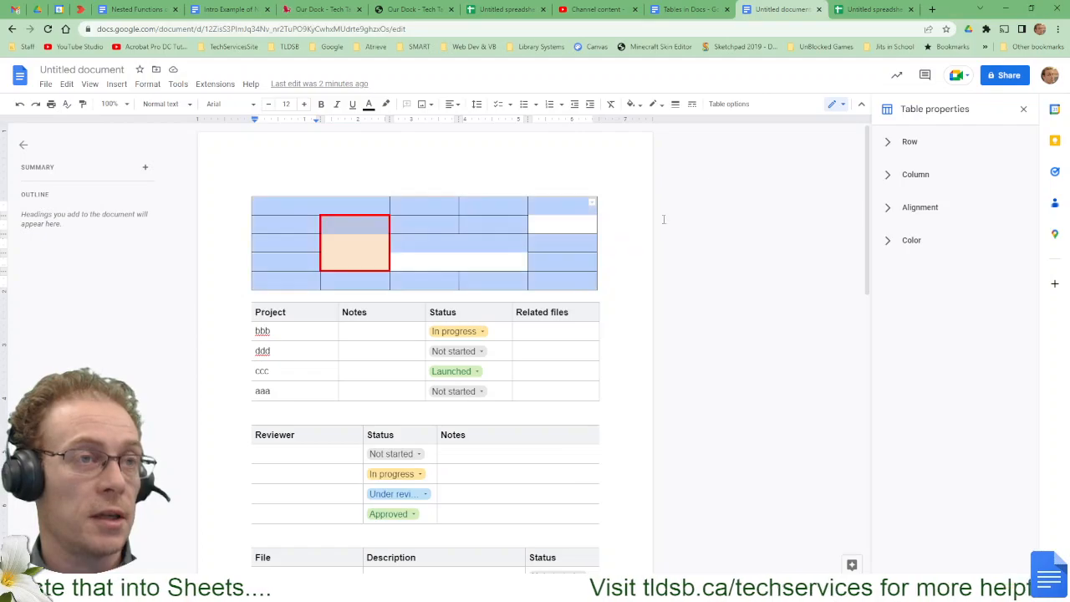
# Step: Paste the copied merged-cell table into the blank Google Sheets spreadsheet, starting at cell B2
pyautogui.click(869, 9)
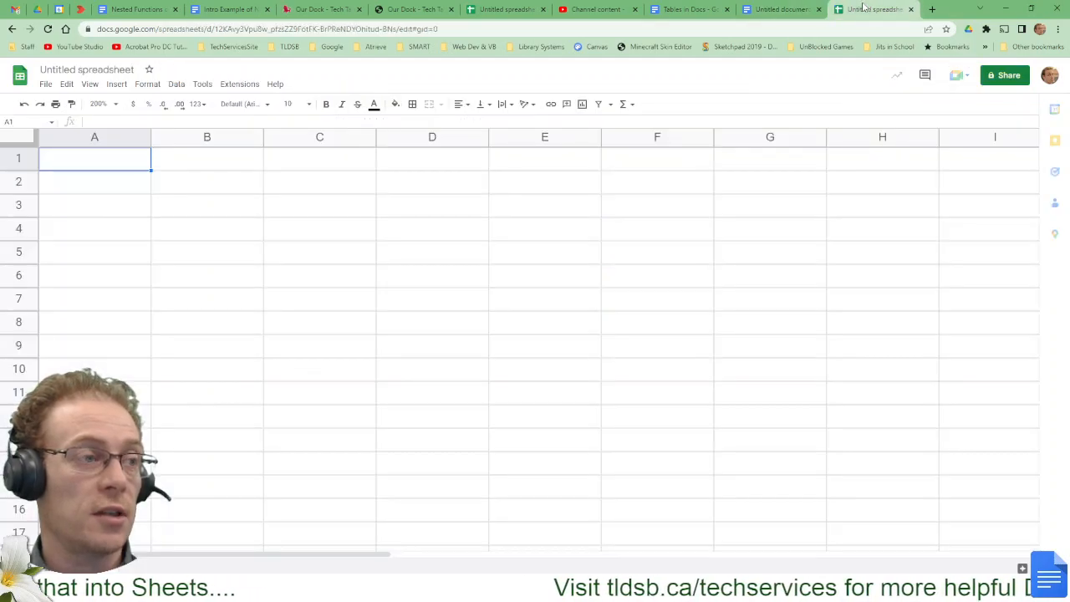
pyautogui.click(243, 189)
pyautogui.rightClick(238, 189)
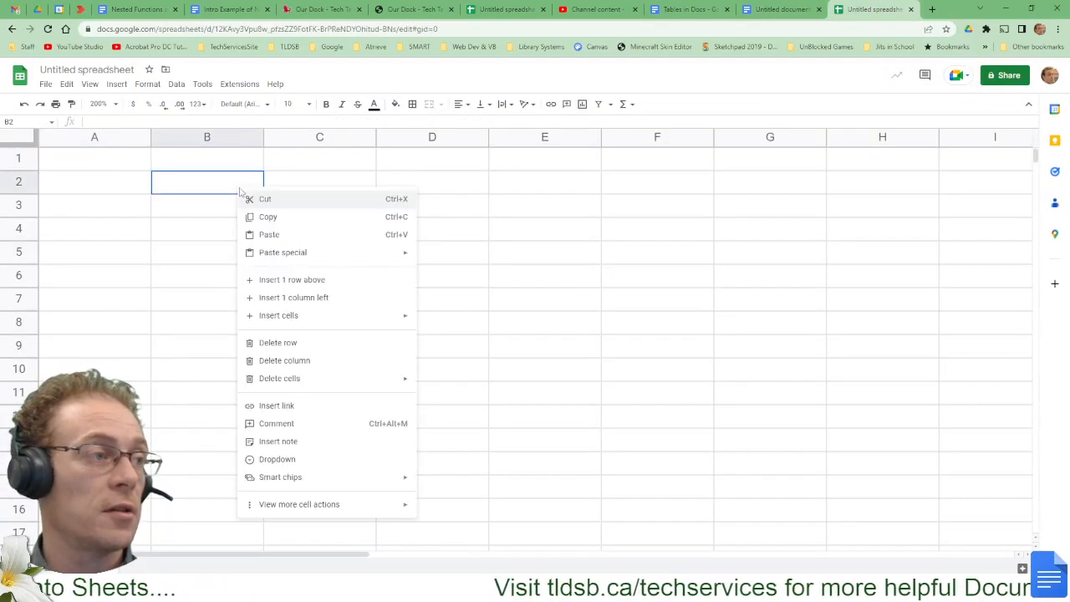
pyautogui.click(270, 236)
pyautogui.click(213, 322)
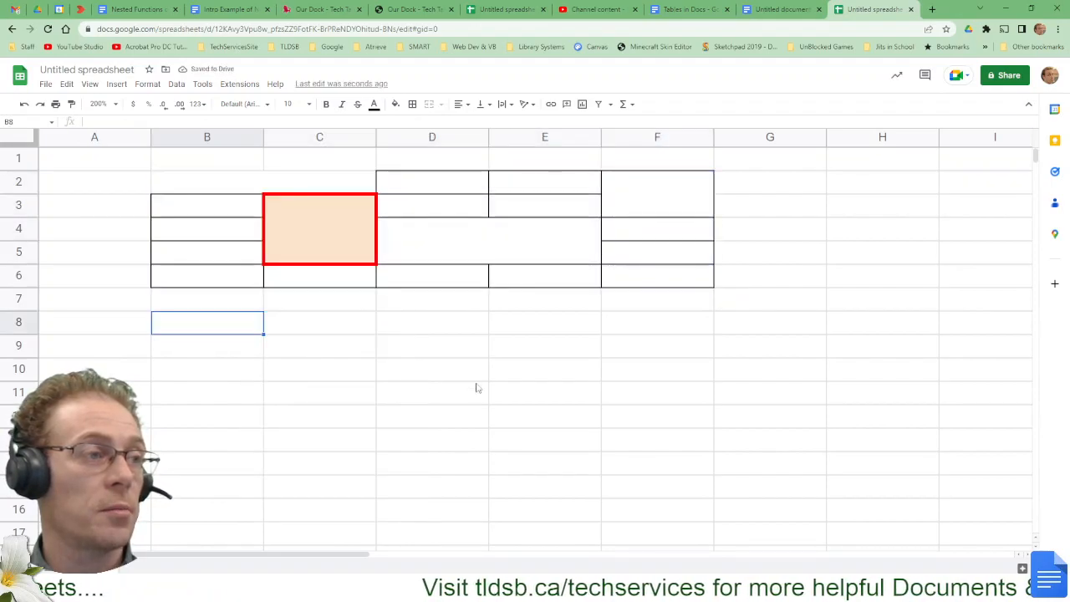
pyautogui.click(676, 485)
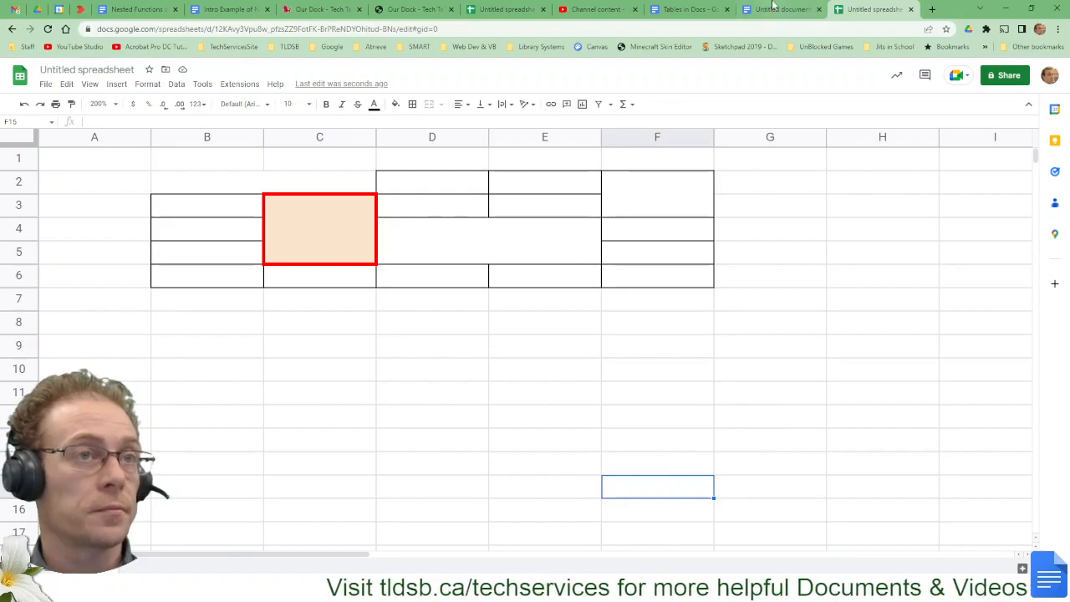
# Step: Copy the whole Project table from the Google Docs document and paste it into the spreadsheet starting at cell B10
pyautogui.click(782, 10)
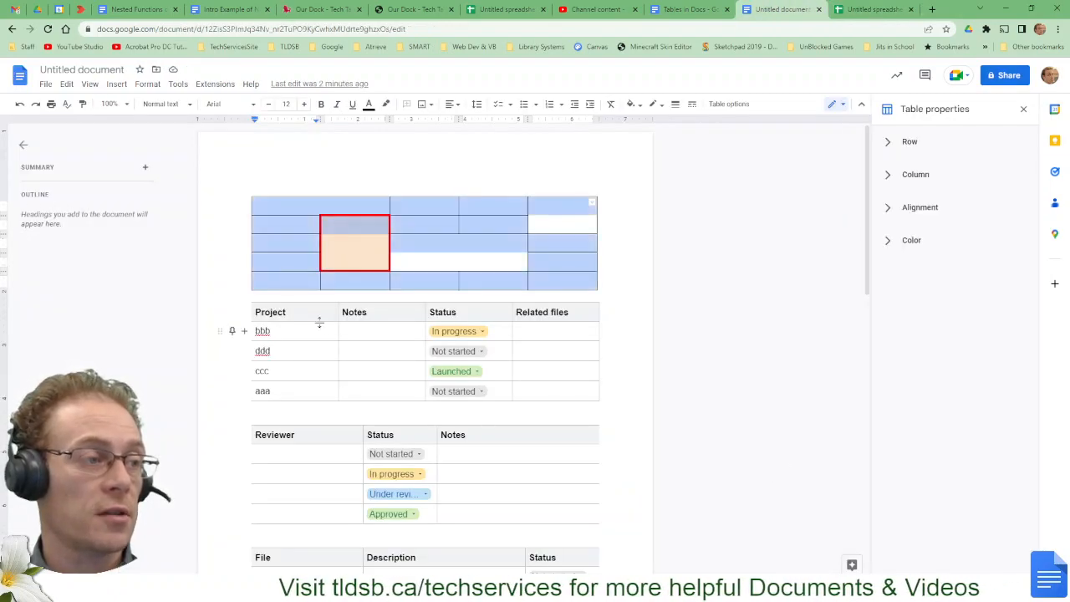
pyautogui.moveTo(315, 317); pyautogui.dragTo(494, 374)
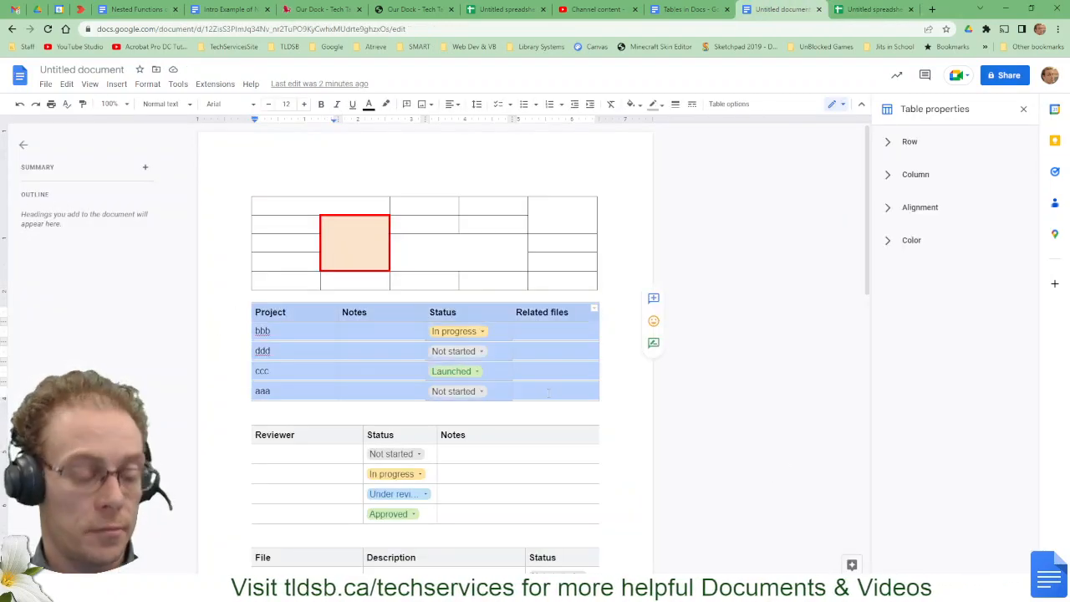
pyautogui.click(842, 7)
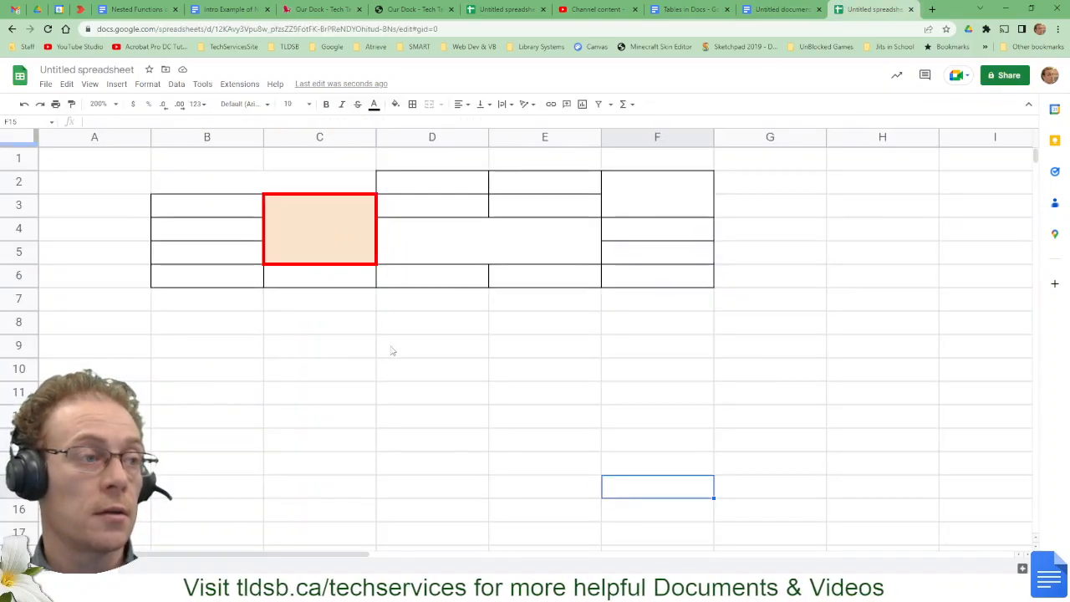
pyautogui.click(206, 377)
pyautogui.hotkey('ctrl', 'v')
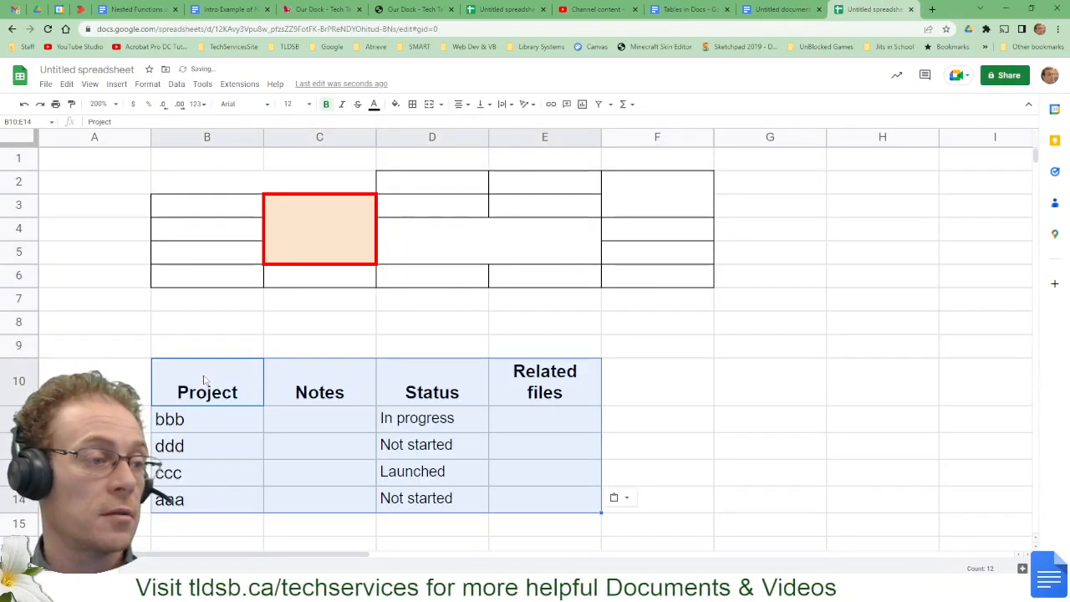
pyautogui.click(204, 379)
pyautogui.scroll(-1, 342, 382)
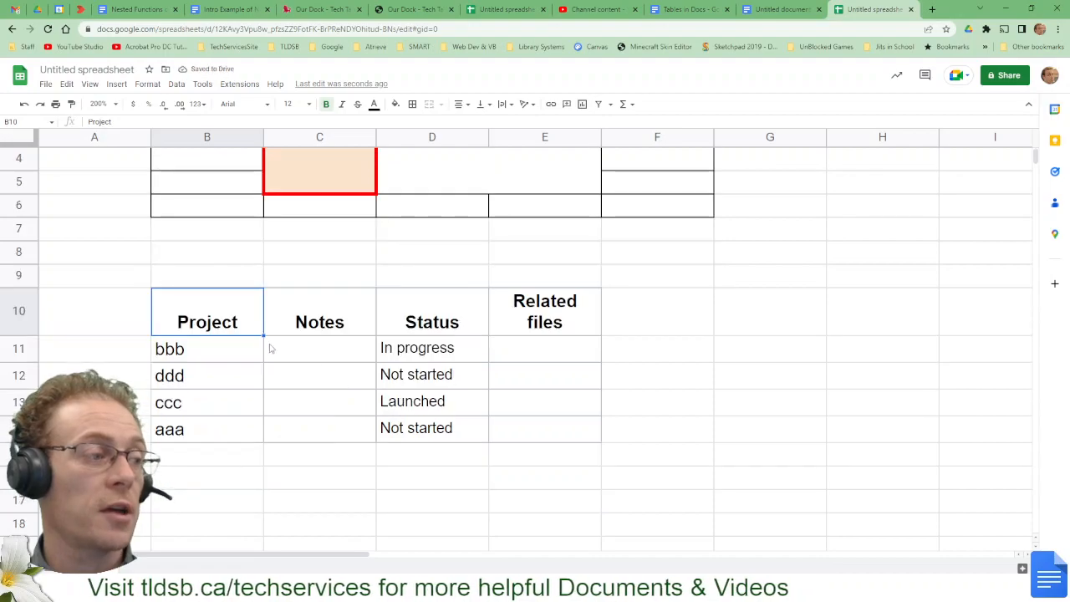
# Step: Examine the pasted In progress cell under Status and the spreadsheet's option for inserting a dropdown, ending back in the Google Docs document
pyautogui.click(435, 347)
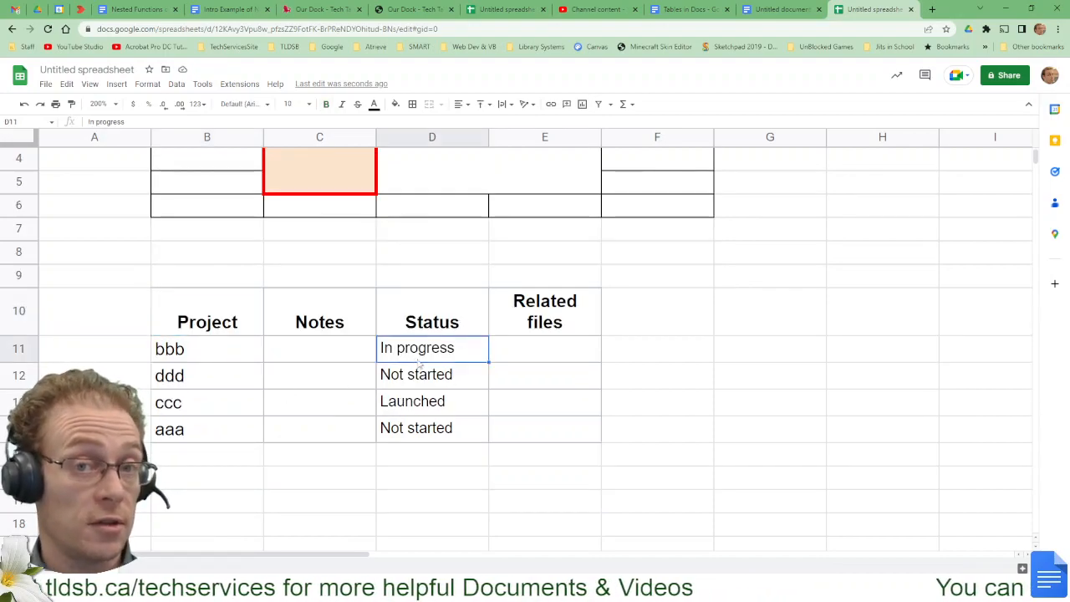
pyautogui.click(176, 83)
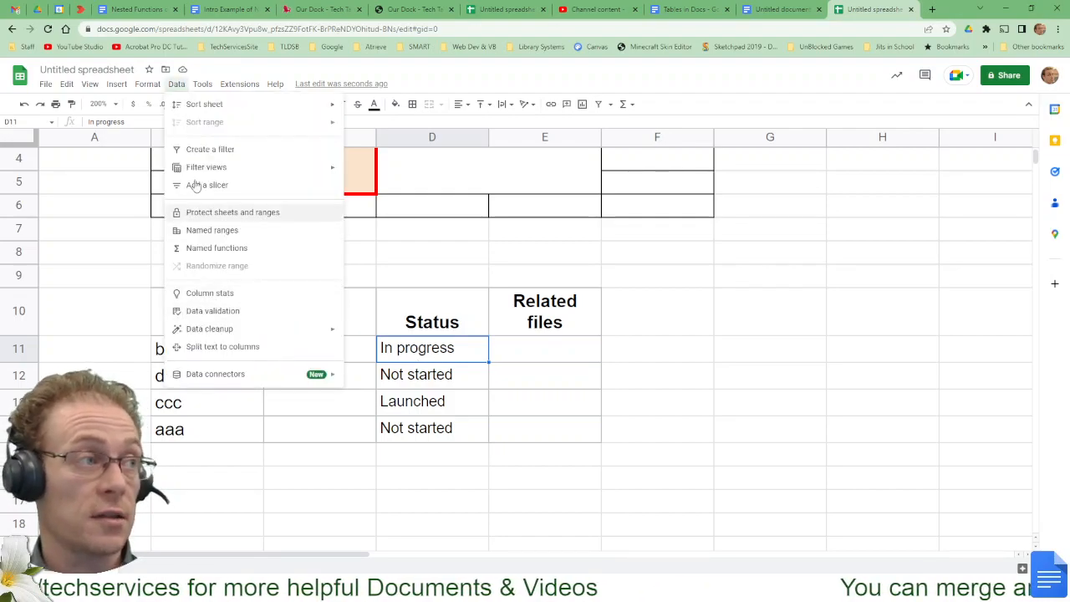
pyautogui.moveTo(117, 84)
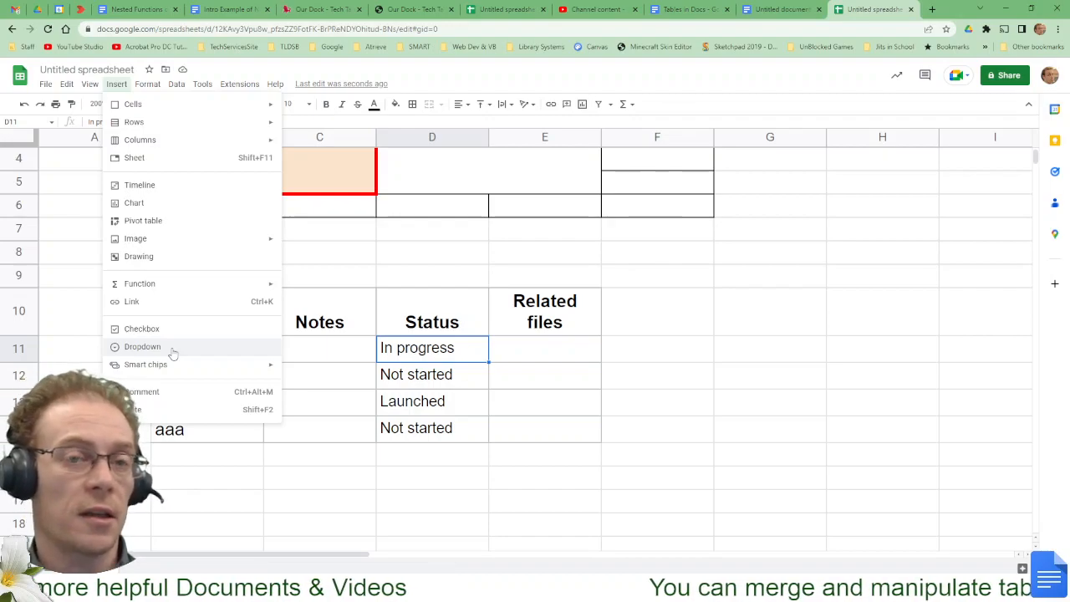
pyautogui.click(482, 356)
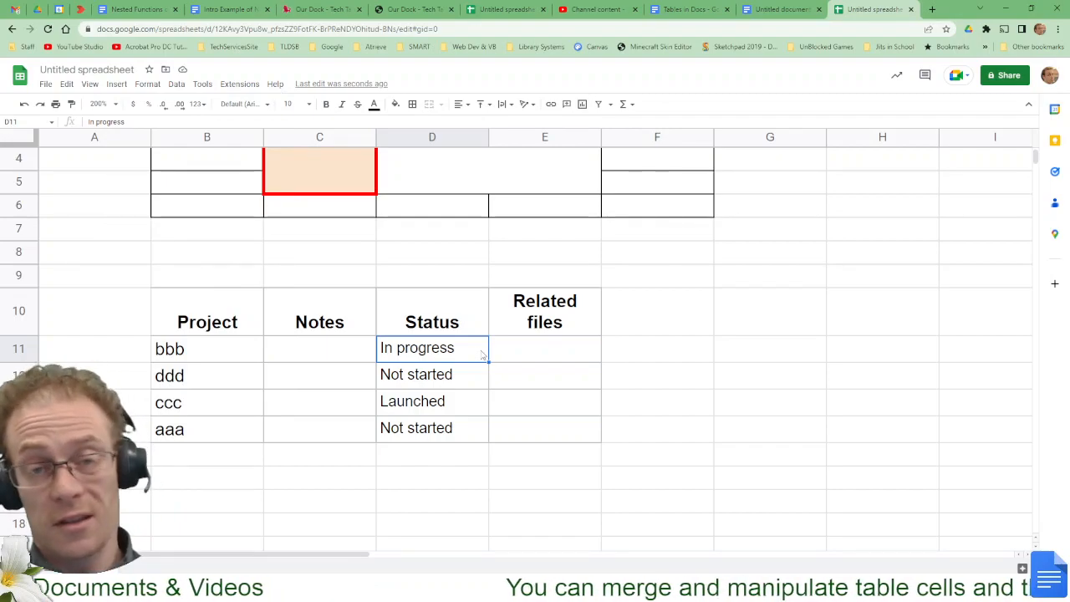
pyautogui.scroll(3, 482, 354)
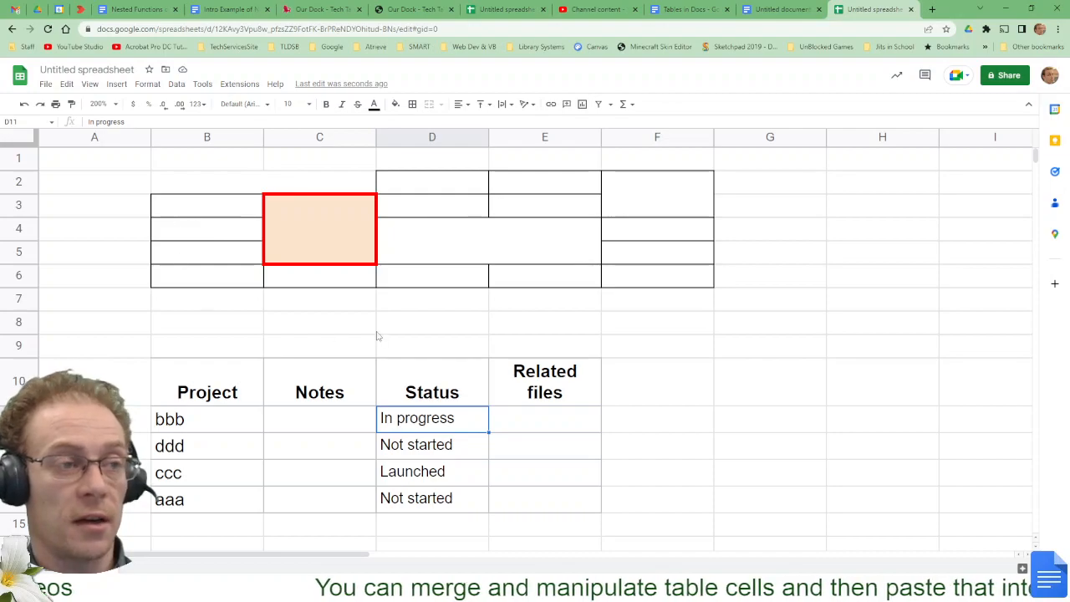
pyautogui.click(789, 8)
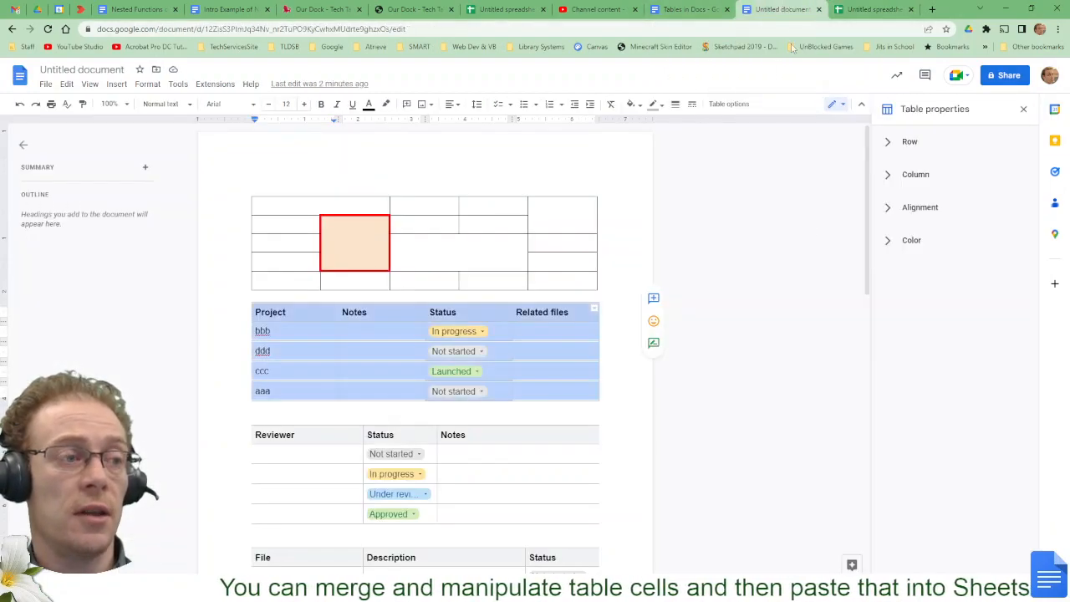